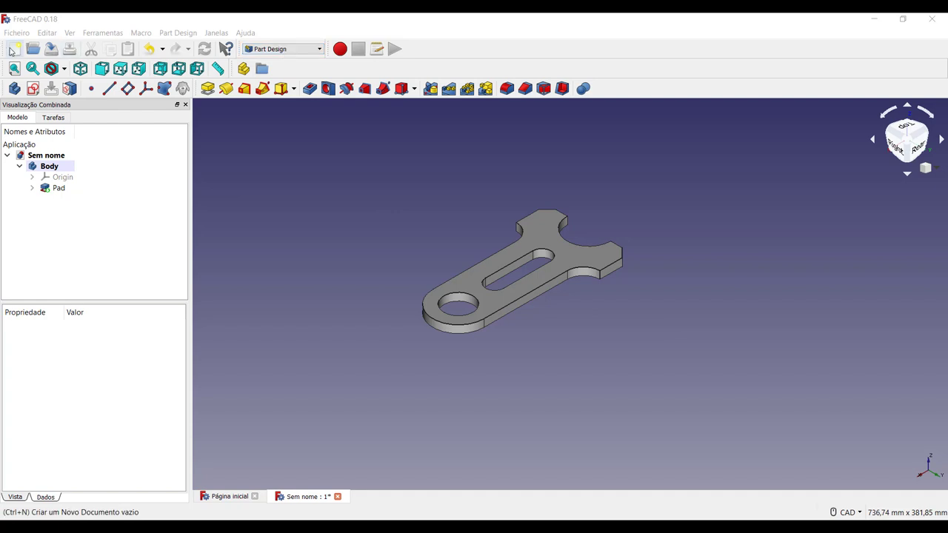
Create a new empty document, Sem nome1, alongside the finished plate
{"action": "left_click", "coordinate": [14, 52]}
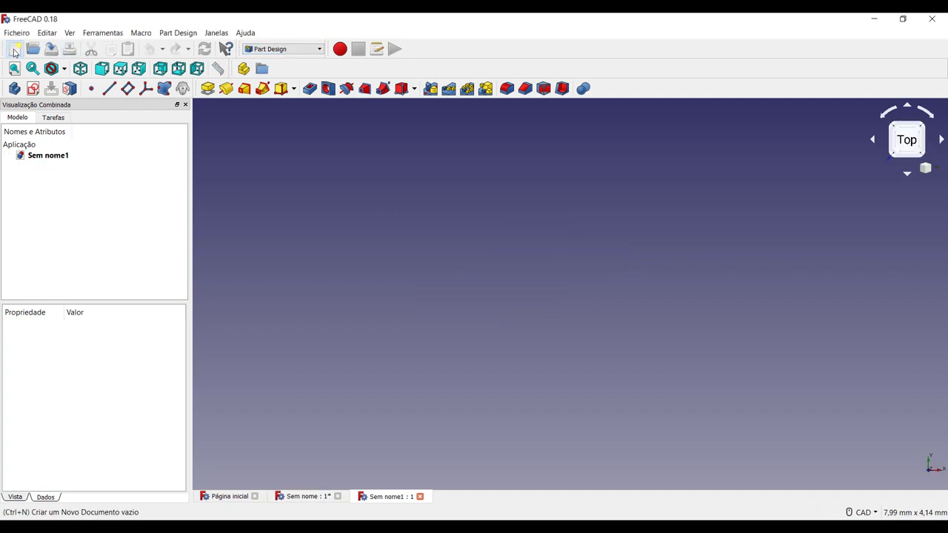
Start a new sketch on the XY_Plane in Sem nome1 and recentre the view on the origin
{"action": "left_click", "coordinate": [32, 88]}
{"action": "left_click", "coordinate": [50, 185]}
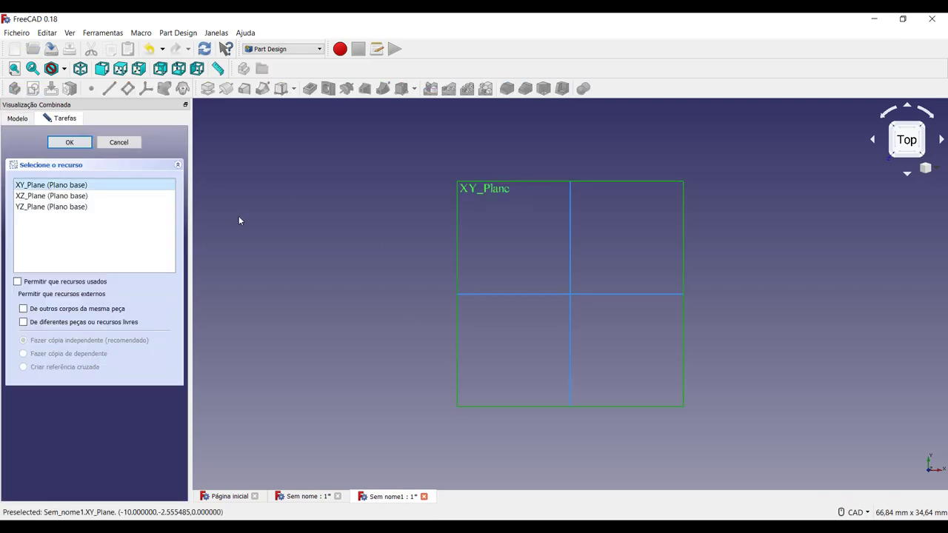
{"action": "left_click", "coordinate": [70, 142]}
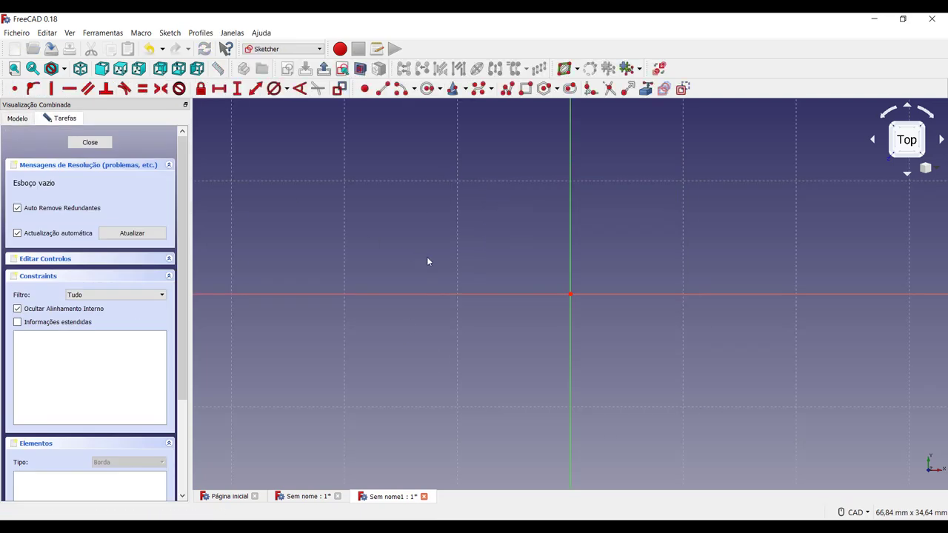
{"action": "middle_click_drag", "start_coordinate": [579, 362], "coordinate": [509, 389]}
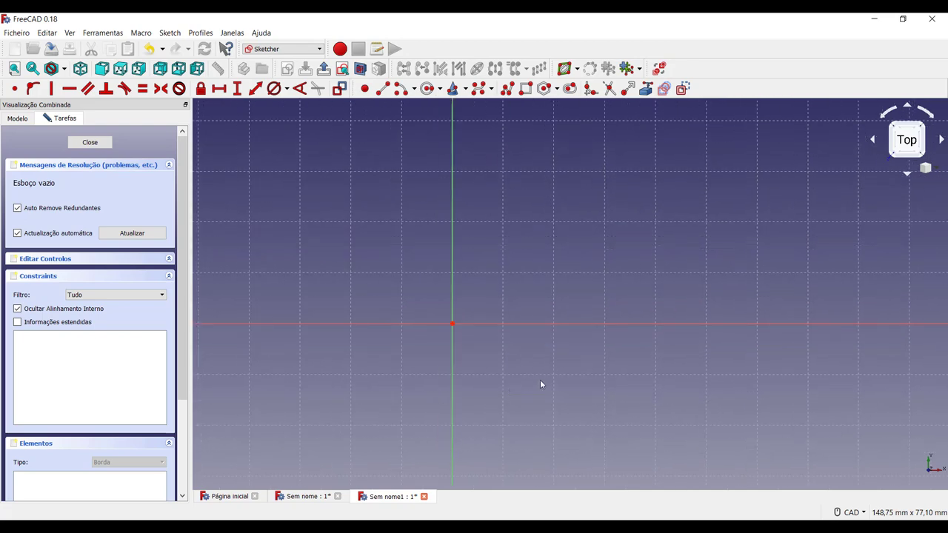
{"action": "left_click", "coordinate": [296, 497]}
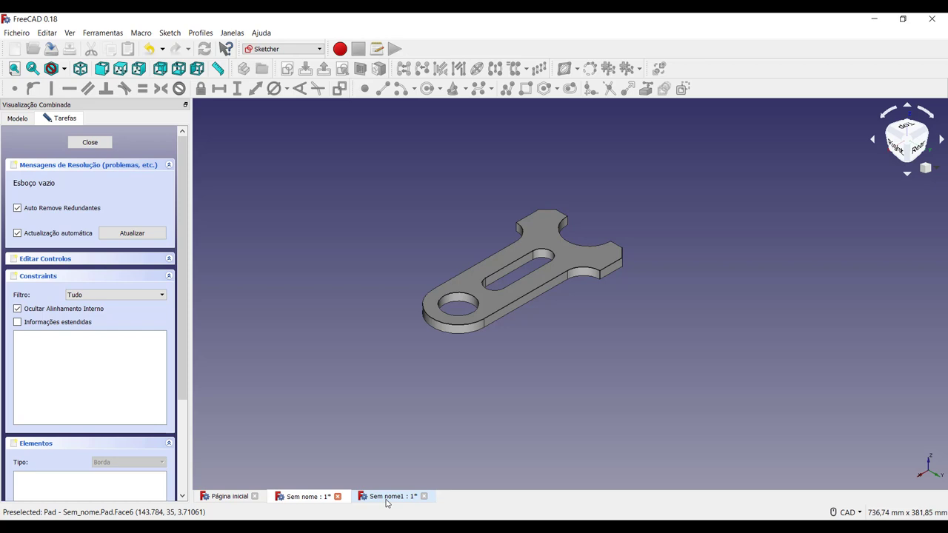
{"action": "left_click", "coordinate": [386, 496]}
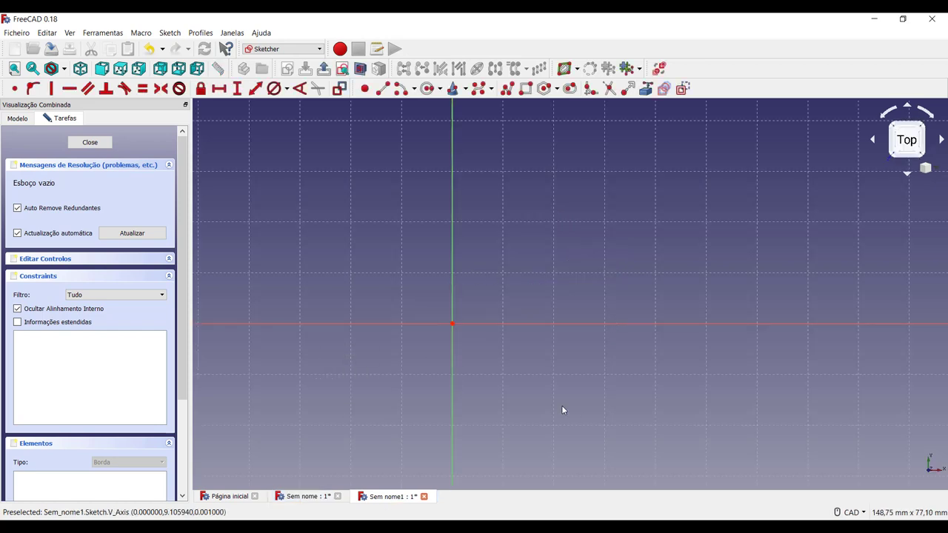
{"action": "mouse_move", "coordinate": [561, 410]}
{"action": "middle_mouse_down"}
{"action": "mouse_move", "coordinate": [527, 345]}
{"action": "mouse_move", "coordinate": [540, 360]}
{"action": "middle_mouse_up"}
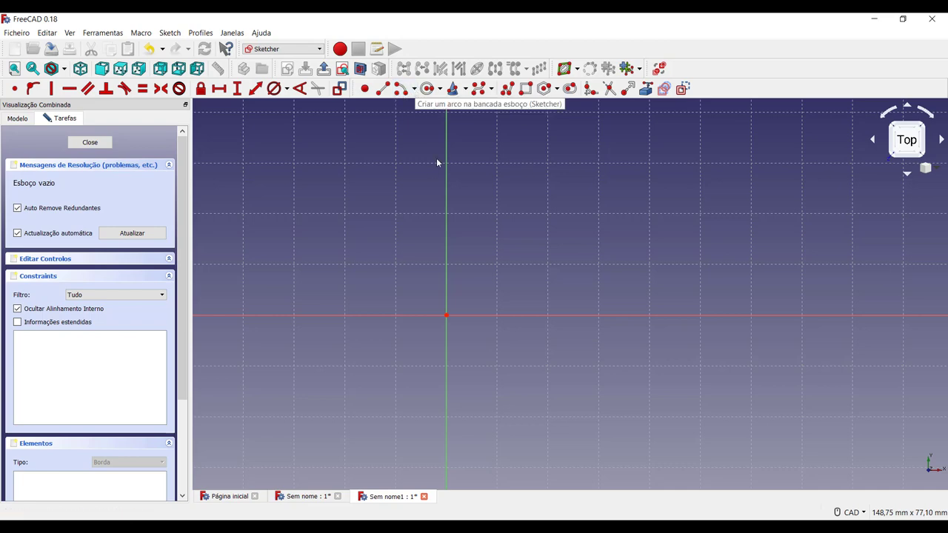
Draw a semicircular arc centred on the origin from top to bottom, fixing its ends onto the vertical axis
{"action": "left_click", "coordinate": [403, 89]}
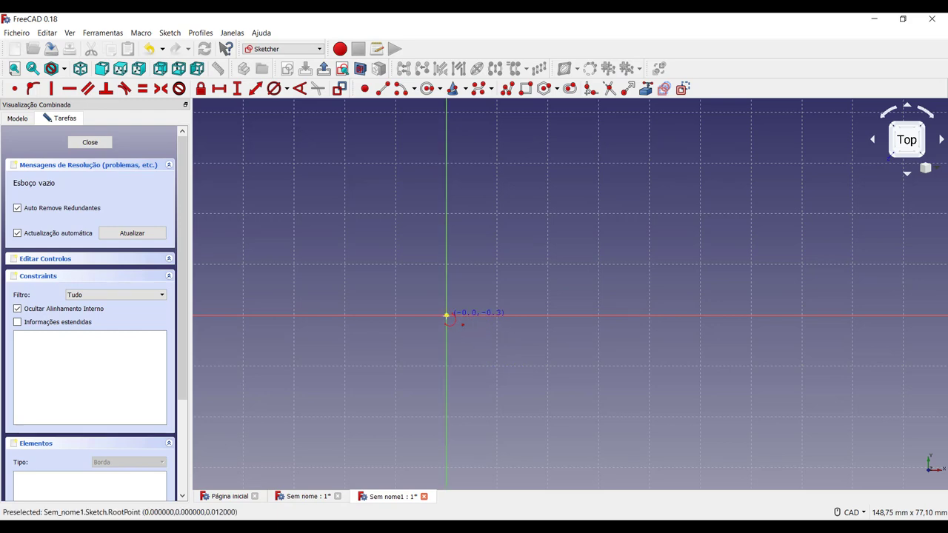
{"action": "left_click", "coordinate": [445, 315]}
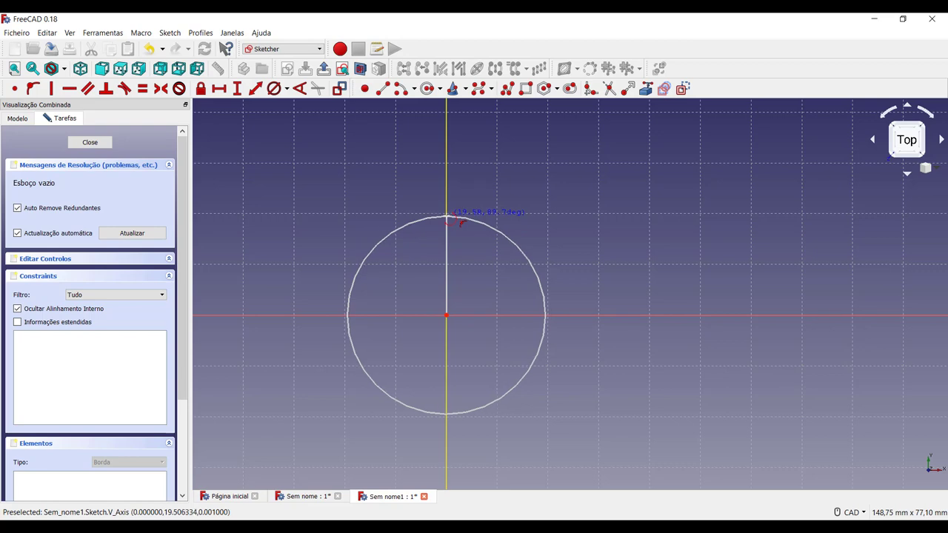
{"action": "left_click", "coordinate": [446, 217]}
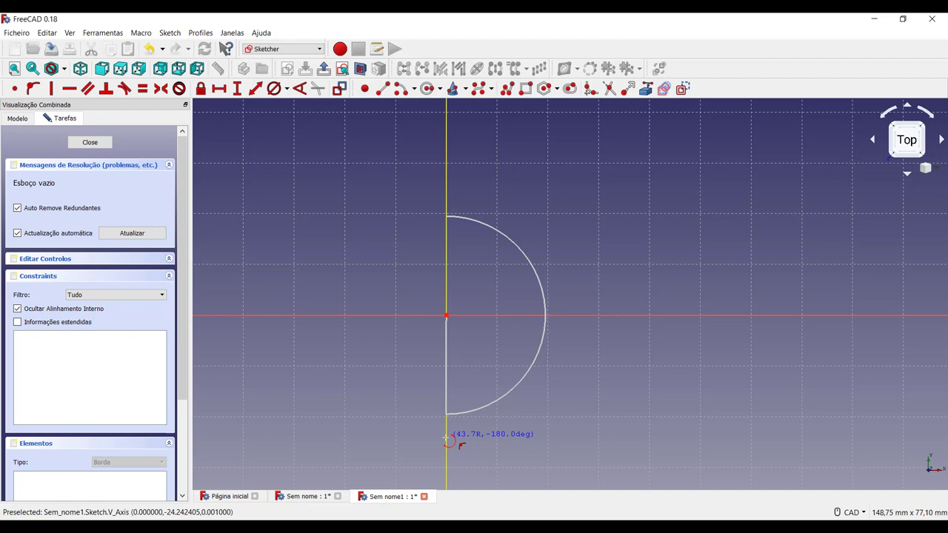
{"action": "left_click", "coordinate": [448, 439]}
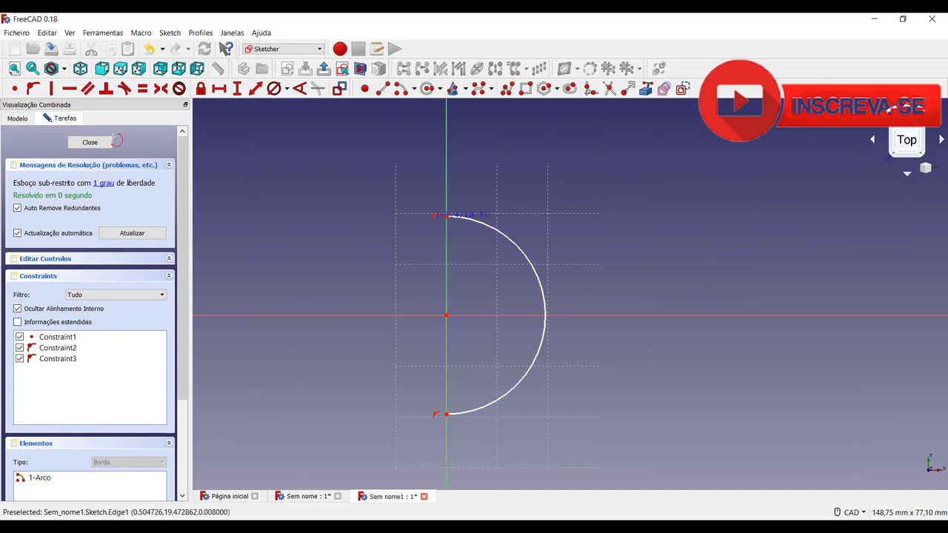
{"action": "left_click", "coordinate": [33, 89]}
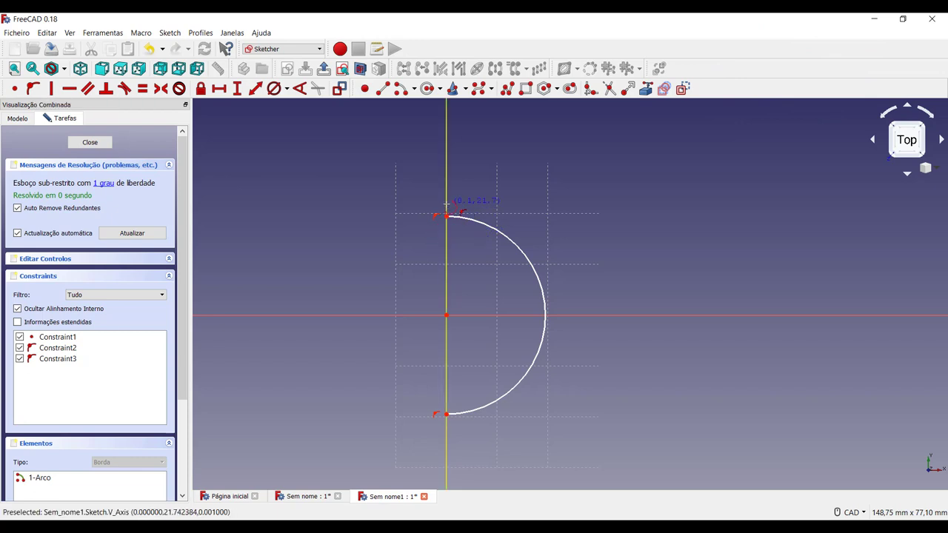
{"action": "left_click", "coordinate": [447, 418]}
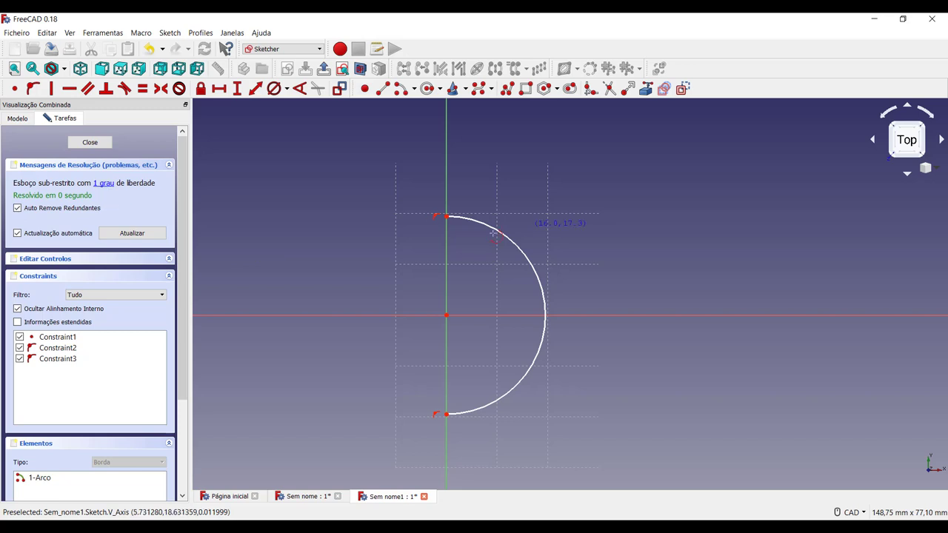
Constrain the semicircular arc's radius to 30 mm
{"action": "left_click", "coordinate": [286, 90]}
{"action": "left_click", "coordinate": [291, 106]}
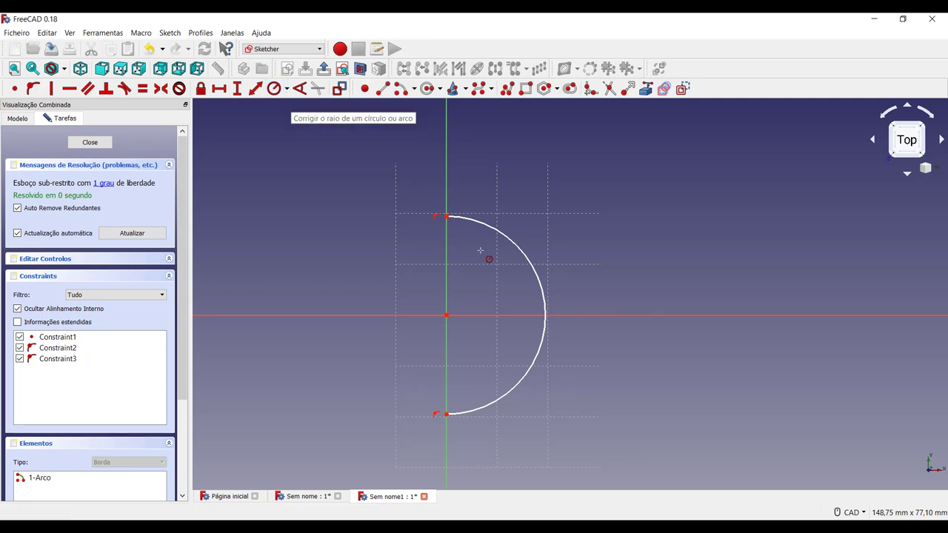
{"action": "left_click", "coordinate": [493, 228]}
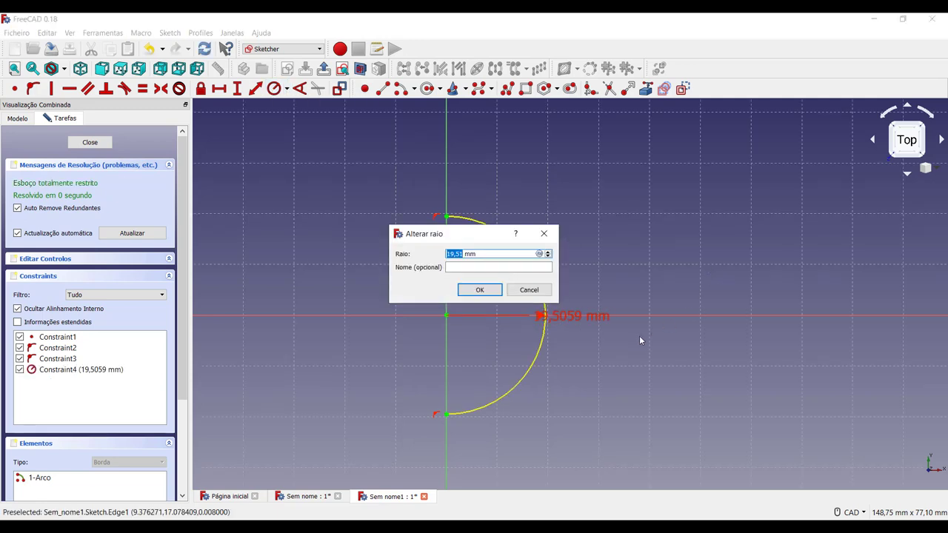
{"action": "type", "text": "30"}
{"action": "key", "text": "Return"}
{"action": "scroll", "coordinate": [745, 284], "scroll_direction": "down", "scroll_amount": 5}
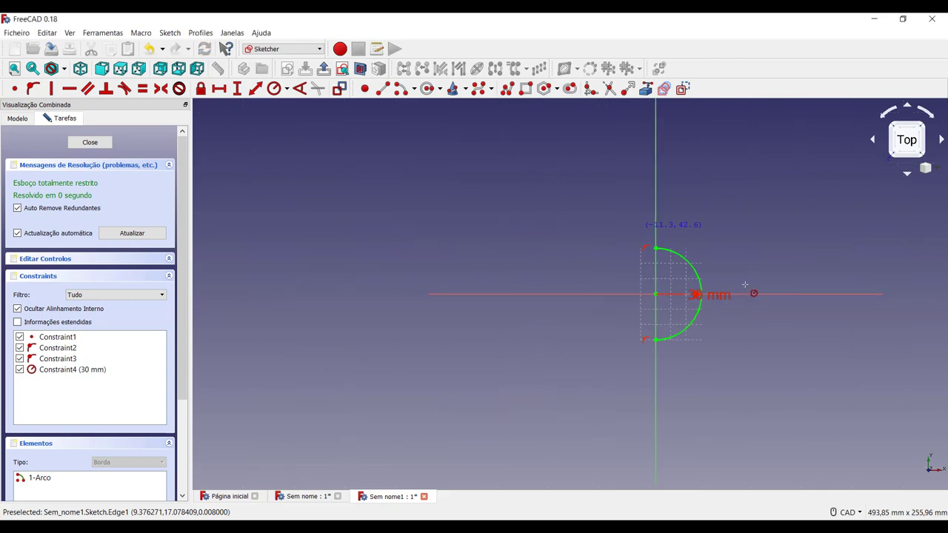
{"action": "scroll", "coordinate": [730, 370], "scroll_direction": "up", "scroll_amount": 5}
{"action": "mouse_move", "coordinate": [676, 349]}
{"action": "middle_mouse_down"}
{"action": "mouse_move", "coordinate": [708, 307]}
{"action": "mouse_move", "coordinate": [682, 339]}
{"action": "middle_mouse_up"}
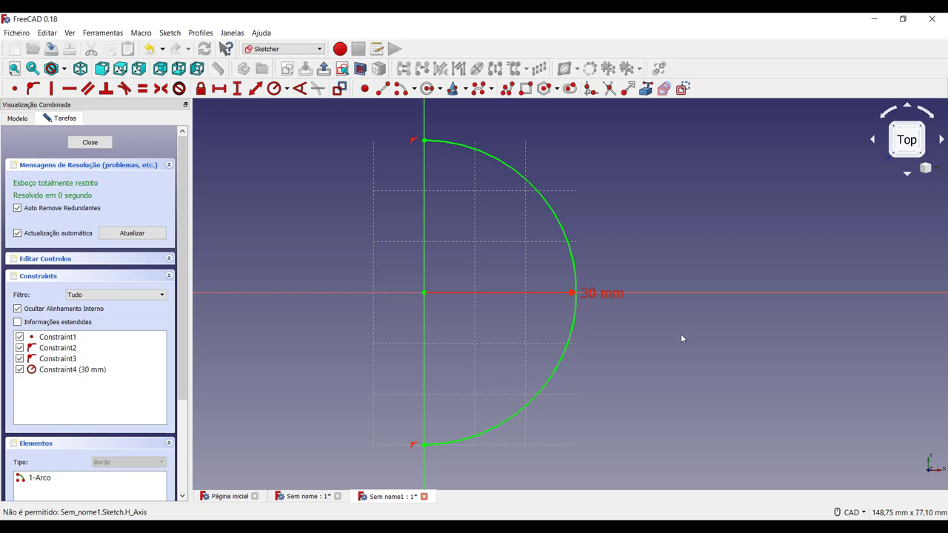
{"action": "scroll", "coordinate": [681, 339], "scroll_direction": "down", "scroll_amount": 2}
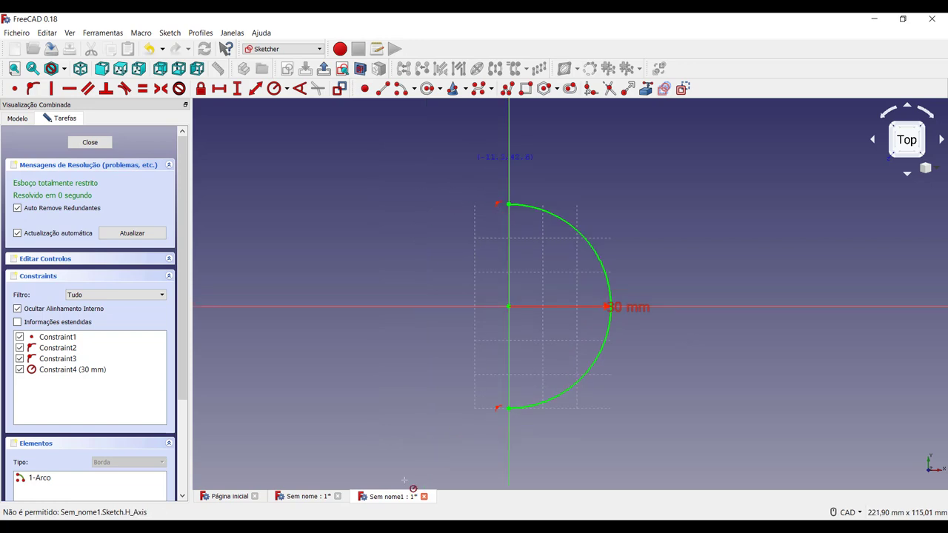
{"action": "left_click", "coordinate": [317, 497]}
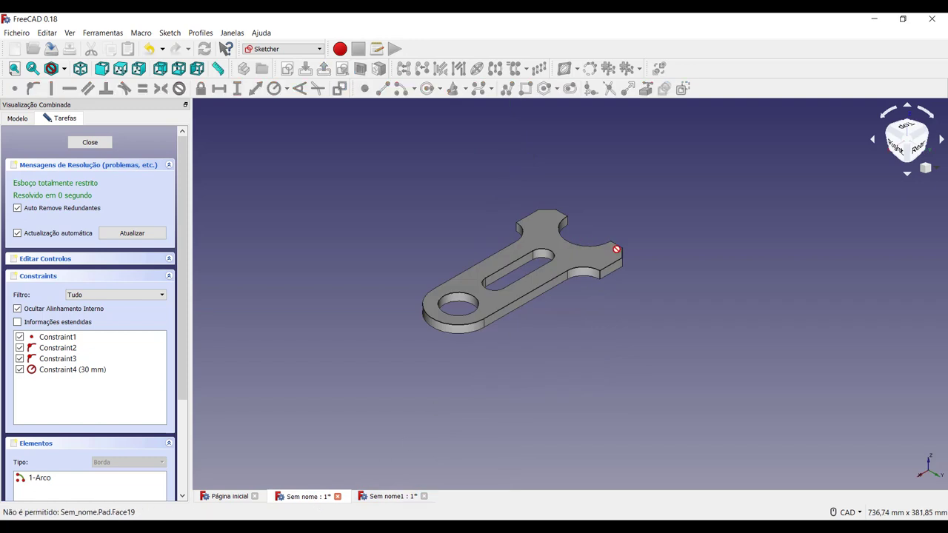
{"action": "left_click", "coordinate": [390, 496]}
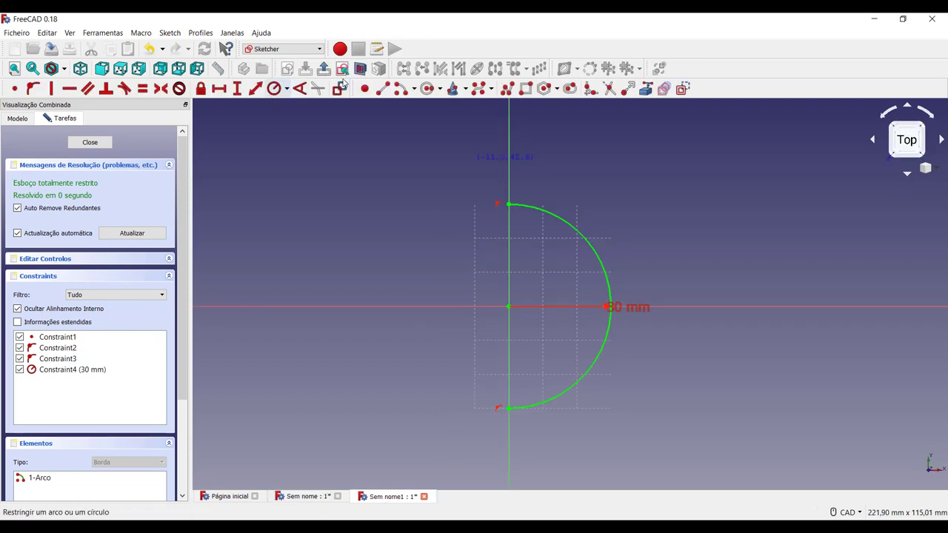
Draw vertical lines along the axis, up from the arc's top end and down from its bottom end
{"action": "left_click", "coordinate": [382, 88]}
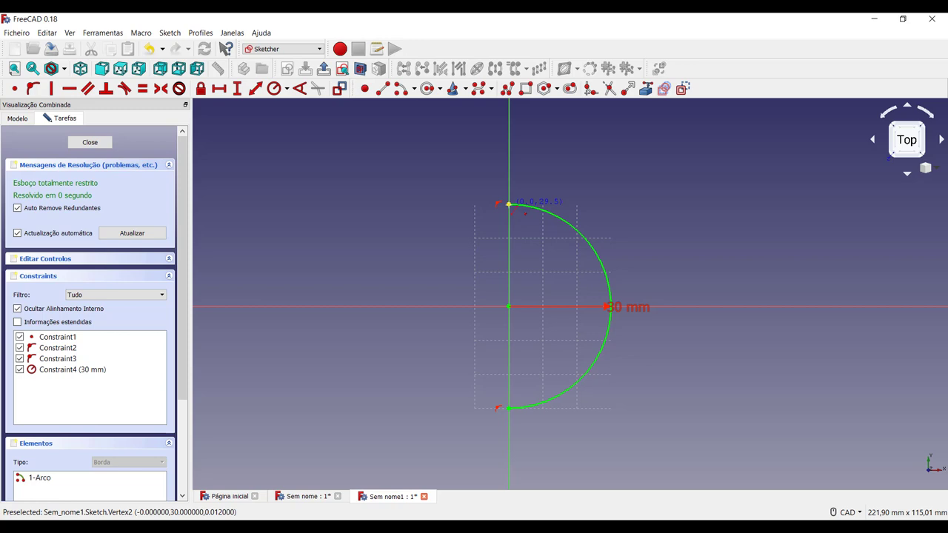
{"action": "left_click", "coordinate": [509, 203]}
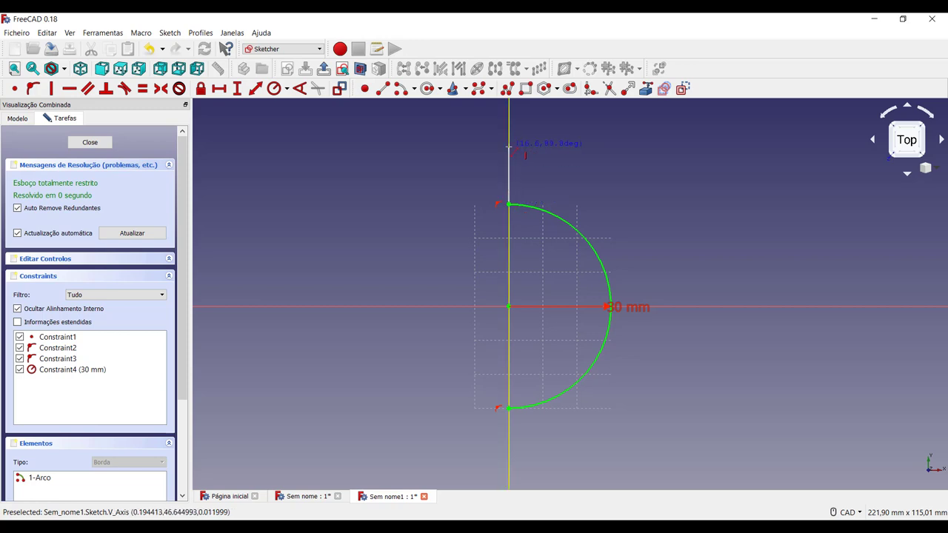
{"action": "left_click", "coordinate": [508, 146]}
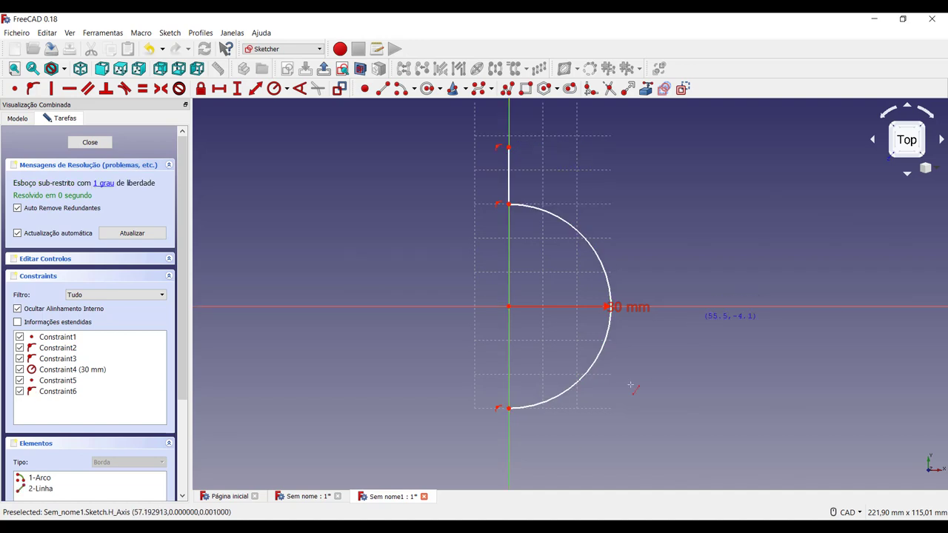
{"action": "left_click", "coordinate": [509, 409]}
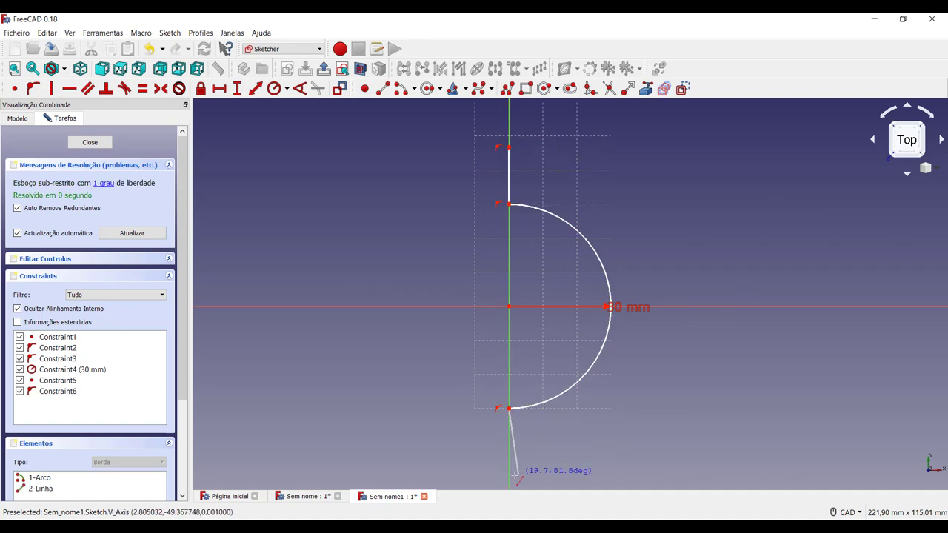
{"action": "left_click", "coordinate": [509, 471]}
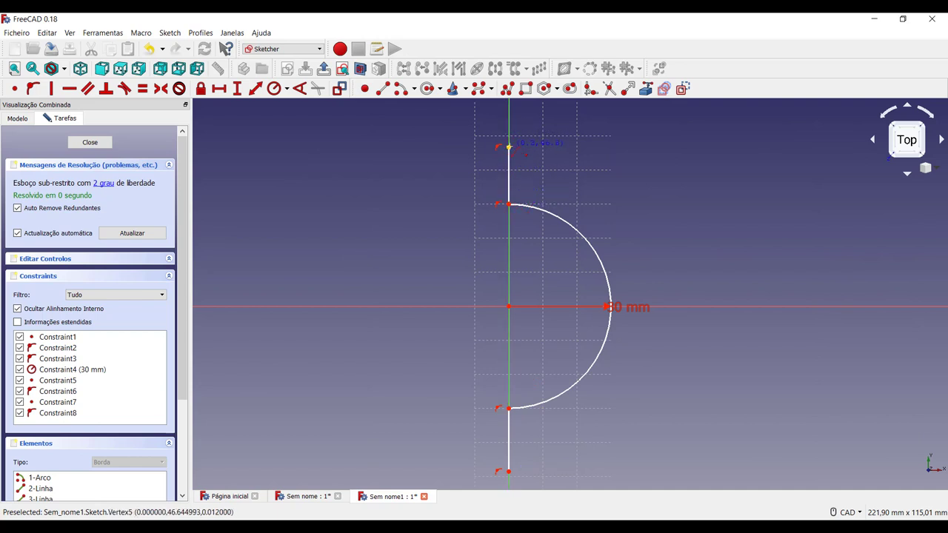
{"action": "left_click", "coordinate": [508, 473]}
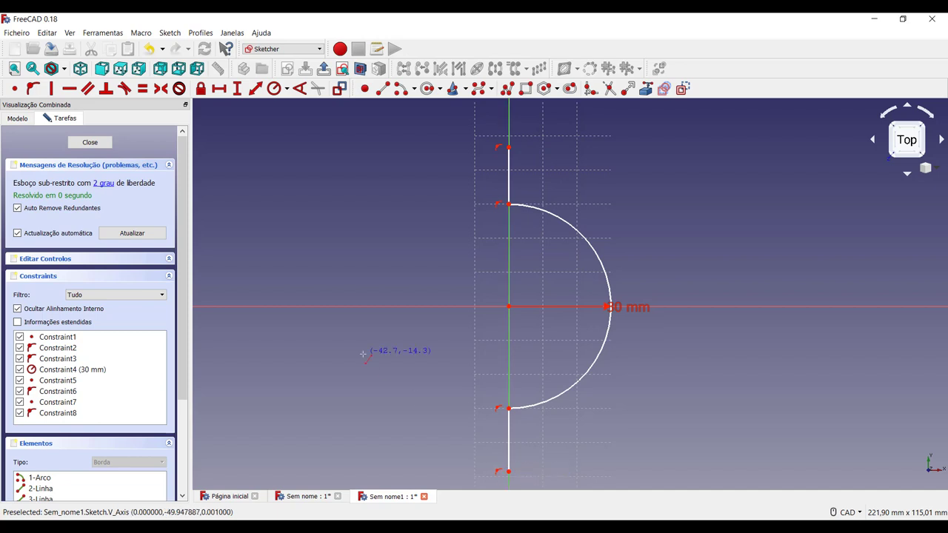
Constrain both vertical lines to a 15,5 mm vertical length
{"action": "left_click", "coordinate": [238, 88]}
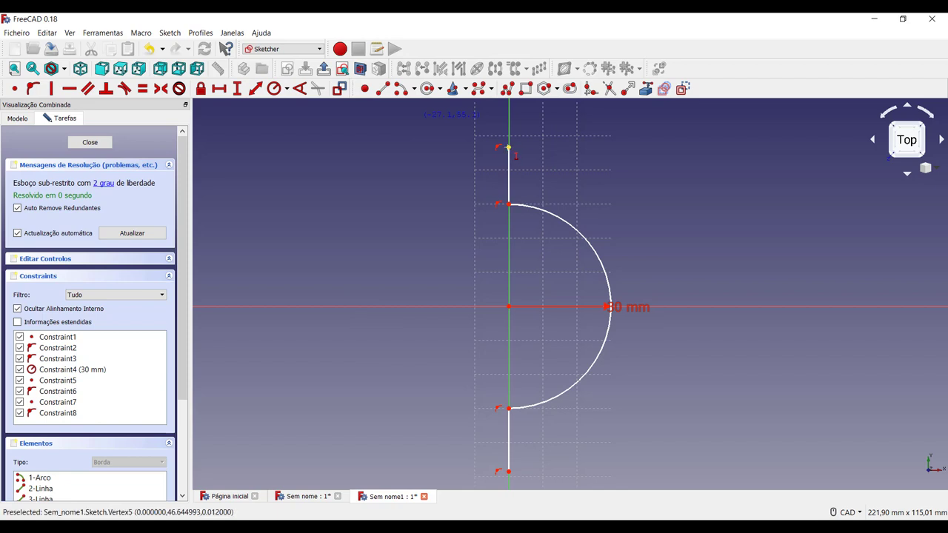
{"action": "left_click", "coordinate": [508, 148]}
{"action": "left_click", "coordinate": [508, 204]}
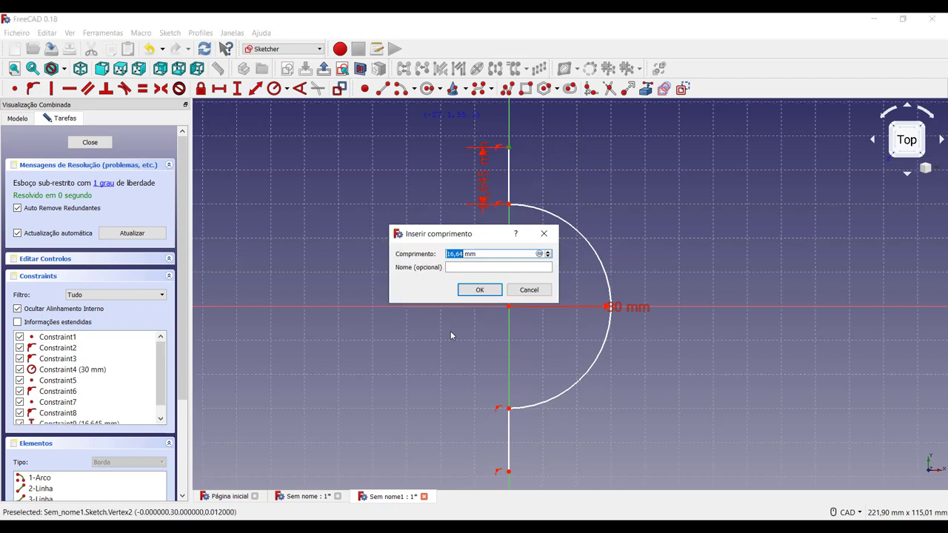
{"action": "type", "text": "15,5"}
{"action": "key", "text": "Return"}
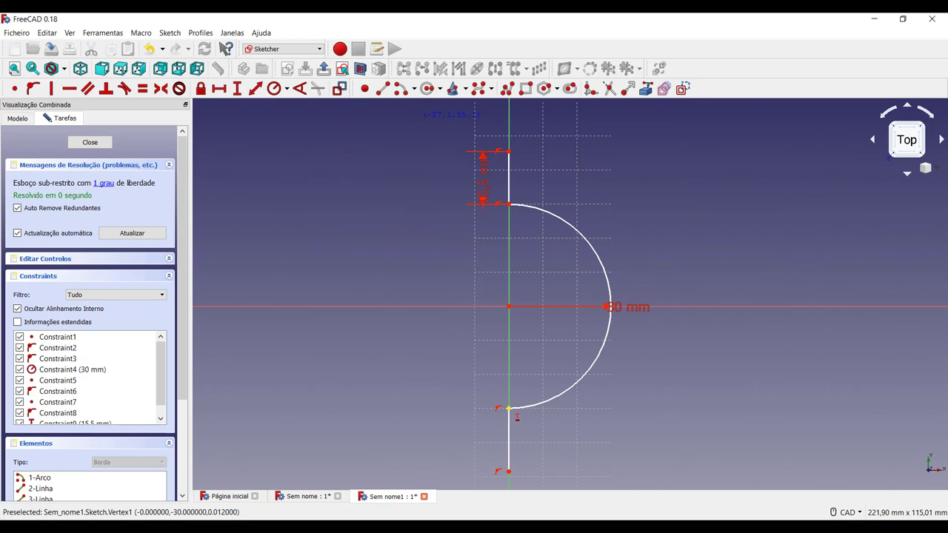
{"action": "left_click", "coordinate": [509, 471]}
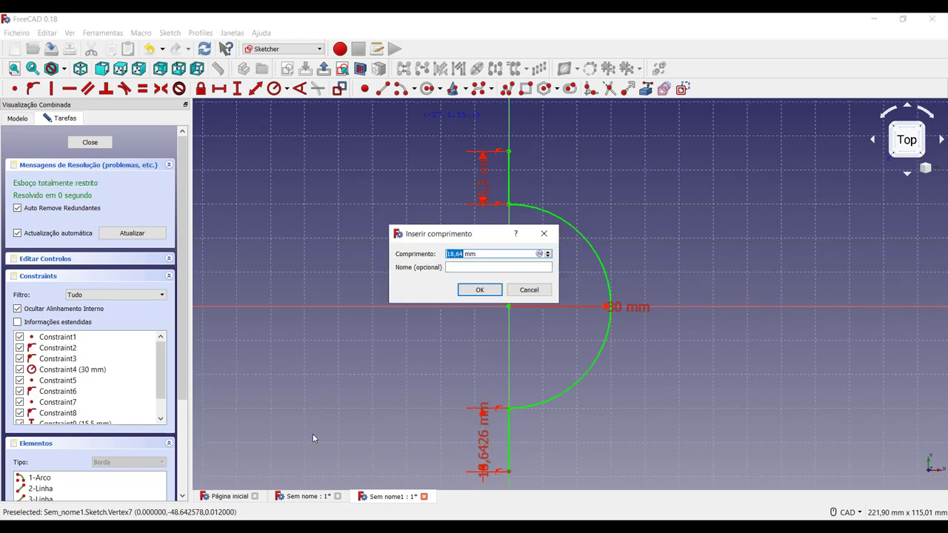
{"action": "type", "text": "15"}
{"action": "key", "text": "Return"}
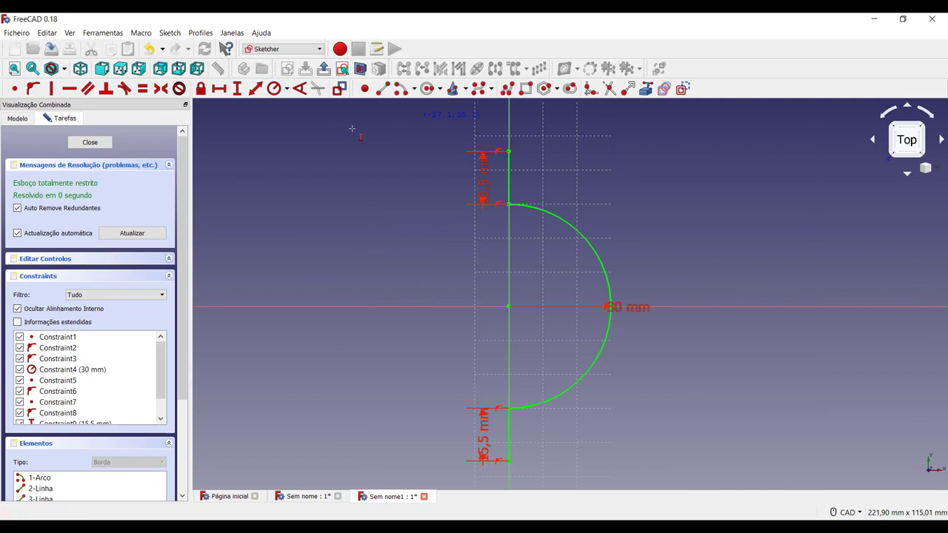
Move the upper and lower 15,5 mm dimension labels outward, clear of the arc
{"action": "mouse_move", "coordinate": [482, 194]}
{"action": "left_mouse_down"}
{"action": "mouse_move", "coordinate": [393, 118]}
{"action": "mouse_move", "coordinate": [365, 119]}
{"action": "left_mouse_up"}
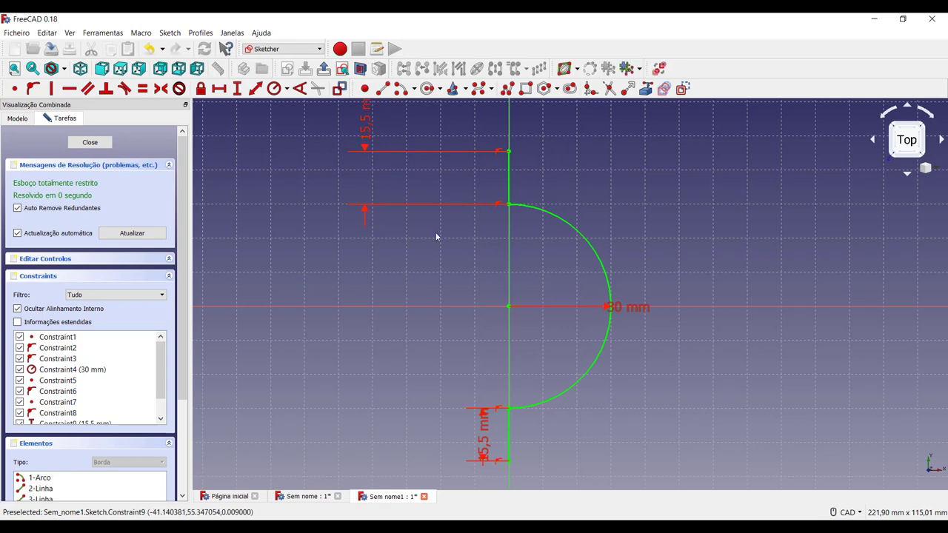
{"action": "scroll", "coordinate": [436, 237], "scroll_direction": "down", "scroll_amount": 1}
{"action": "scroll", "coordinate": [414, 222], "scroll_direction": "down", "scroll_amount": 1}
{"action": "scroll", "coordinate": [377, 182], "scroll_direction": "down", "scroll_amount": 1}
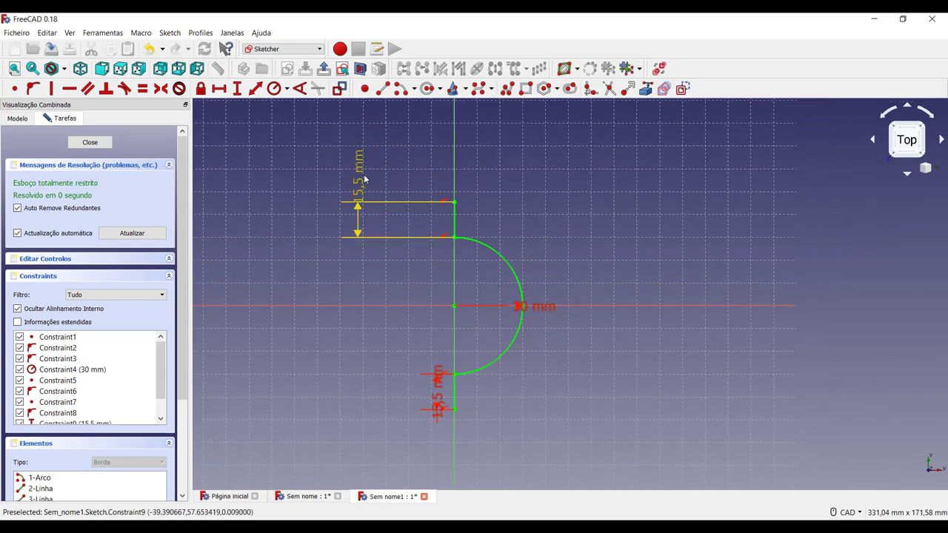
{"action": "left_click_drag", "start_coordinate": [363, 178], "coordinate": [358, 161]}
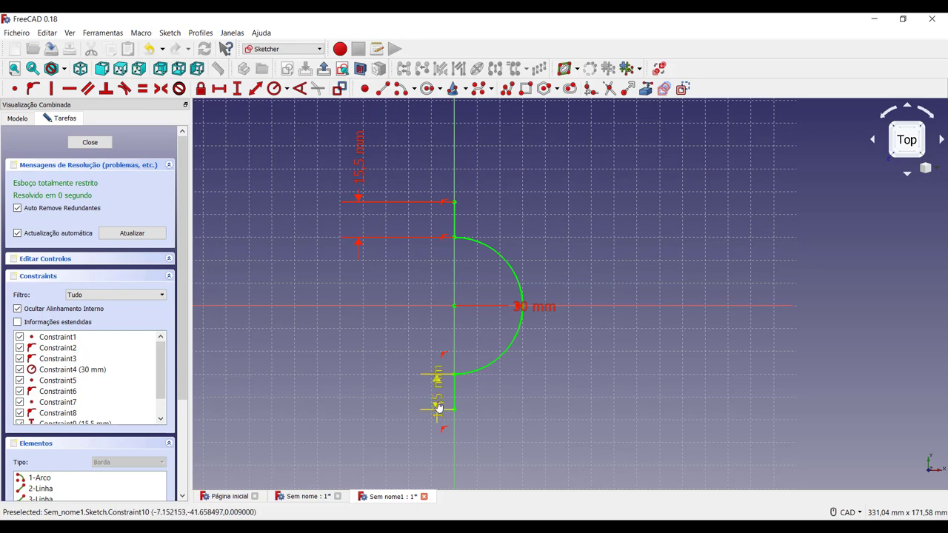
{"action": "left_click_drag", "start_coordinate": [438, 406], "coordinate": [355, 469]}
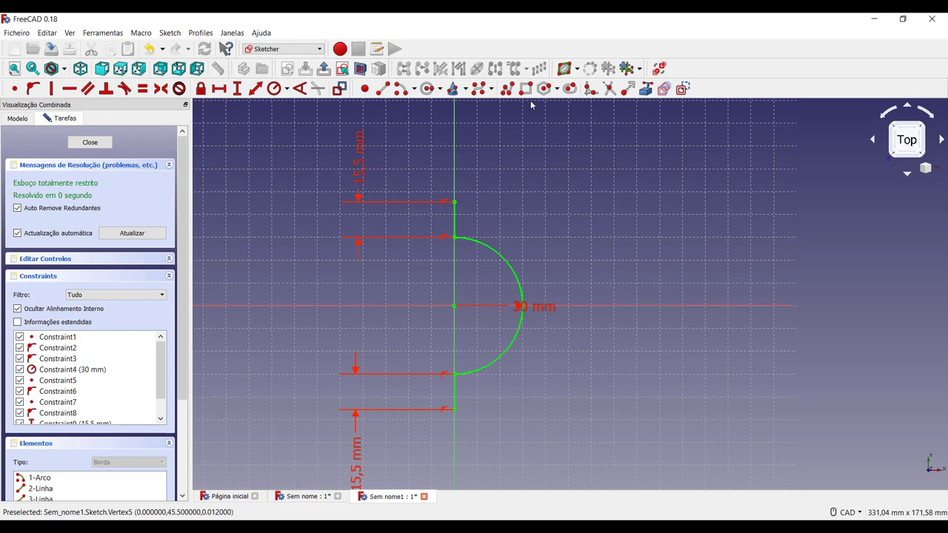
Draw two slanted lines flaring rightward from the profile's top and bottom vertices
{"action": "left_click", "coordinate": [383, 88]}
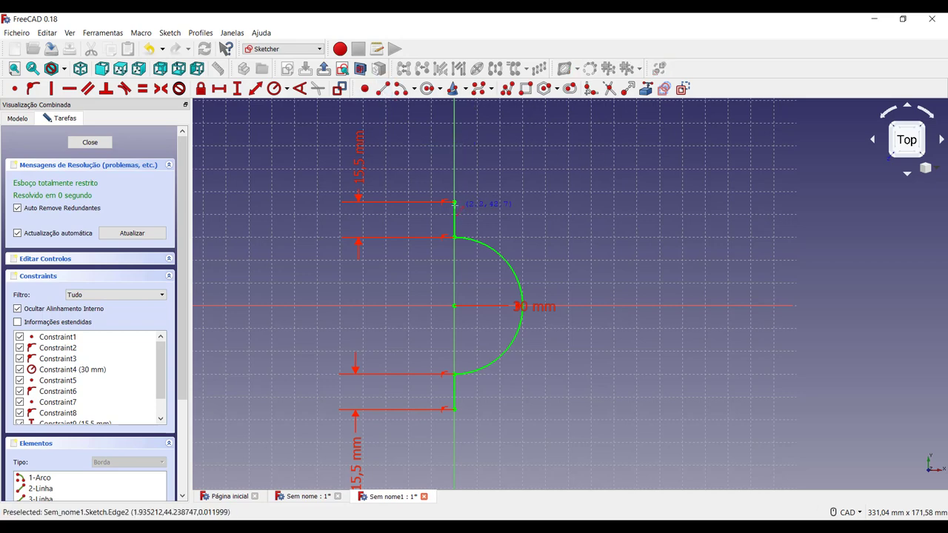
{"action": "left_click", "coordinate": [454, 202]}
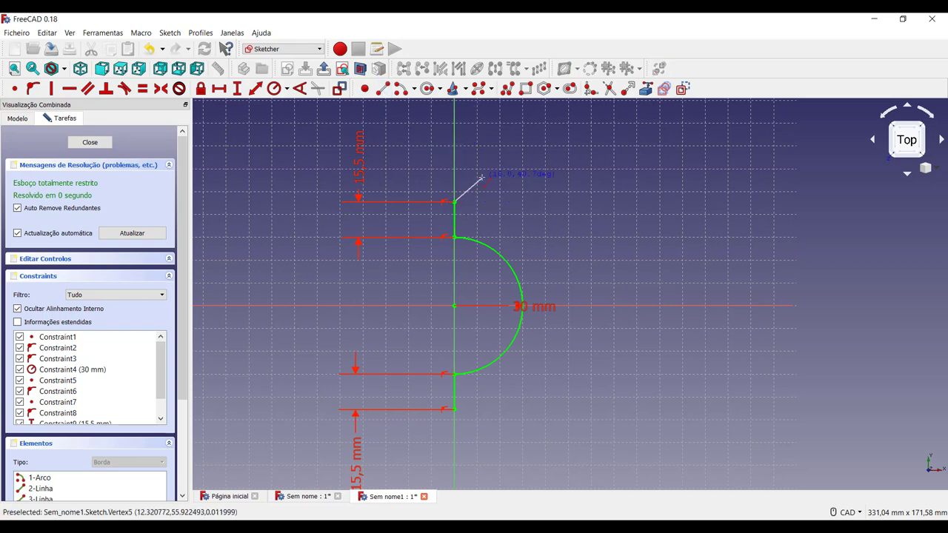
{"action": "left_click", "coordinate": [484, 172]}
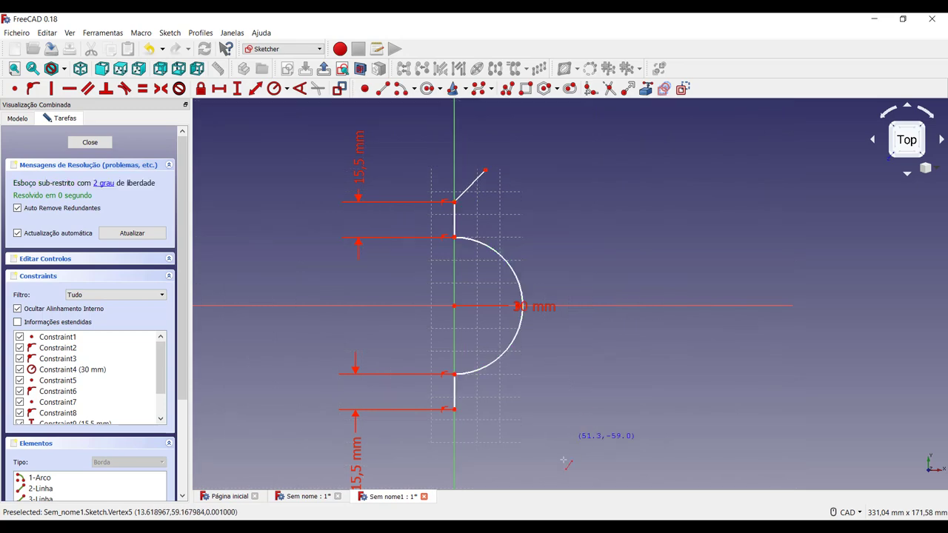
{"action": "left_click", "coordinate": [453, 409]}
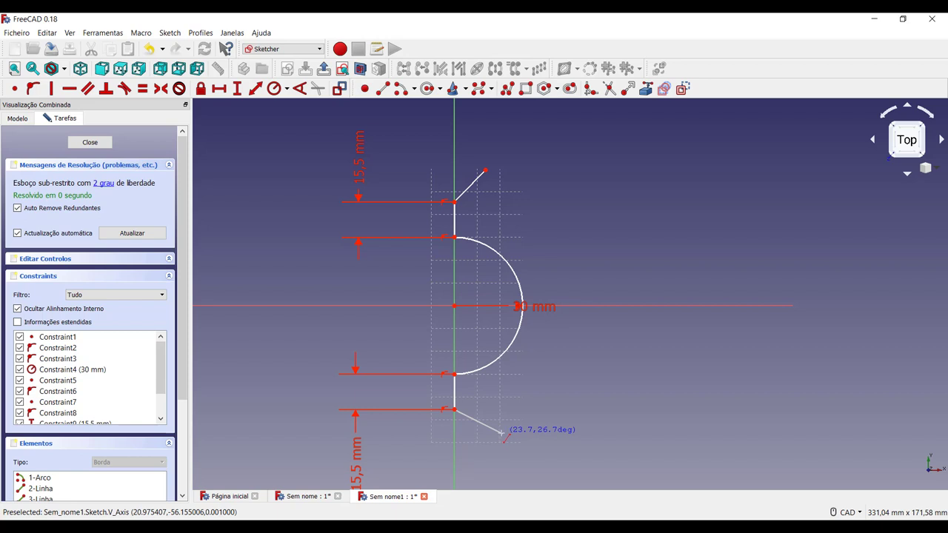
{"action": "left_click", "coordinate": [489, 427]}
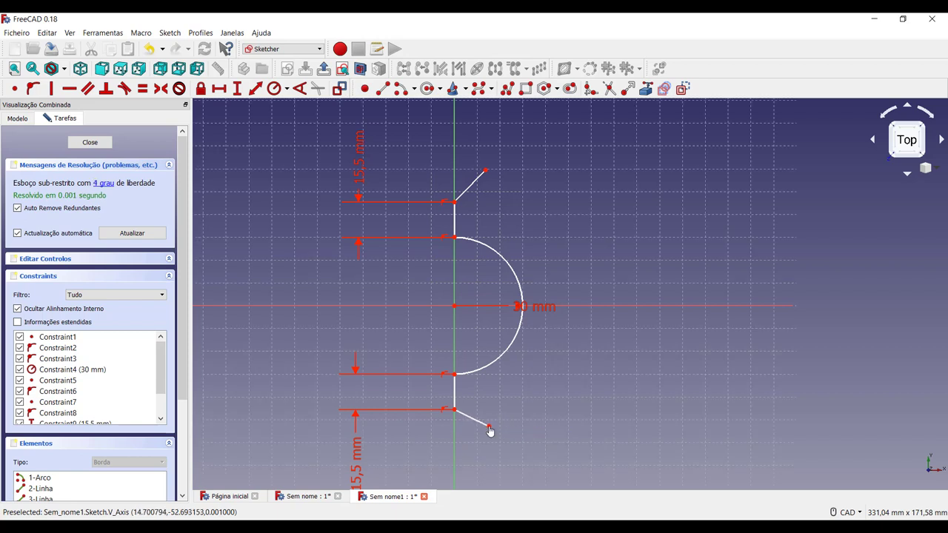
{"action": "left_click", "coordinate": [627, 88]}
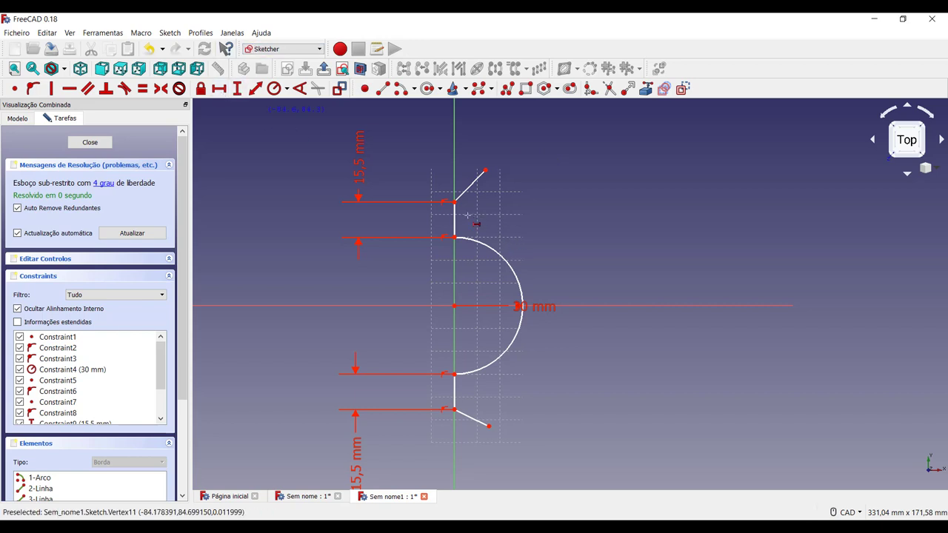
Dimension the top slanted line 12 mm horizontally and 12 mm vertically, moving its labels clear
{"action": "left_click", "coordinate": [485, 170]}
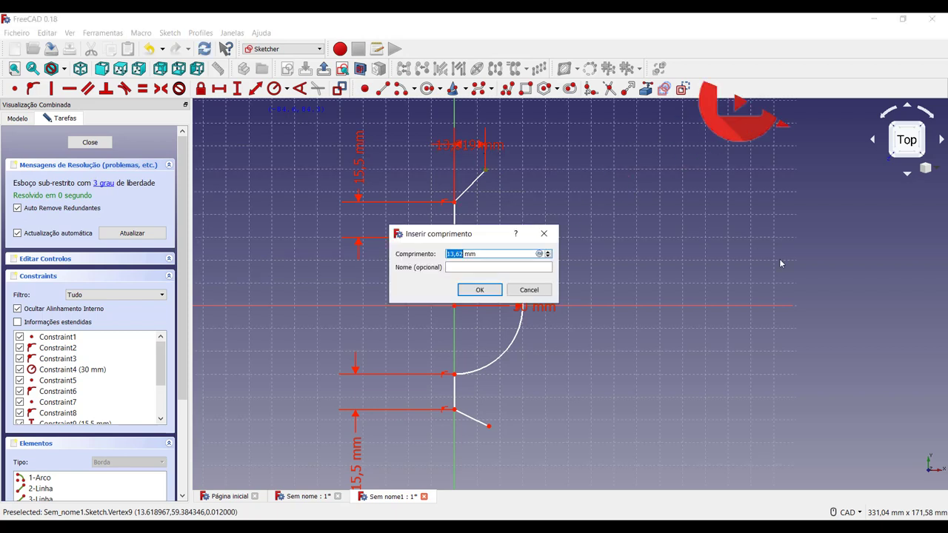
{"action": "type", "text": "12"}
{"action": "key", "text": "Return"}
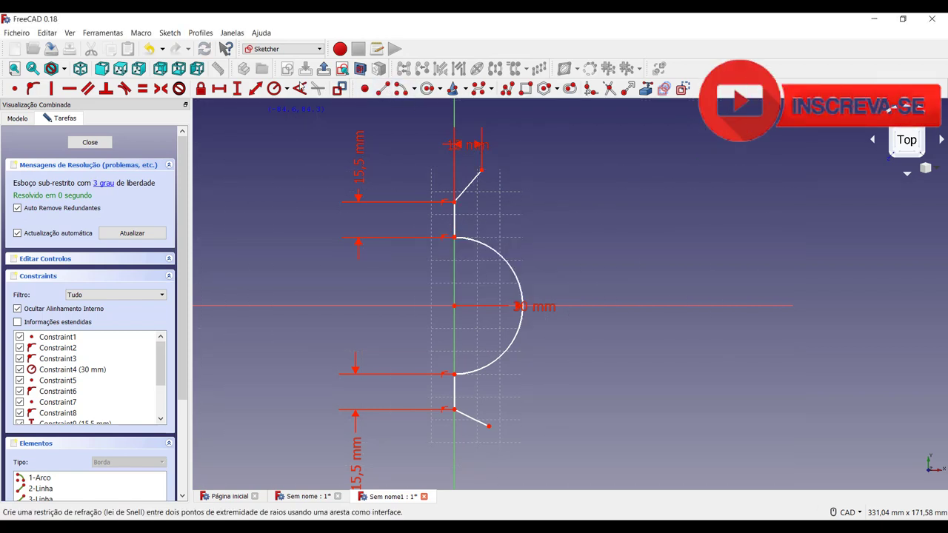
{"action": "left_click", "coordinate": [237, 88]}
{"action": "left_click", "coordinate": [481, 171]}
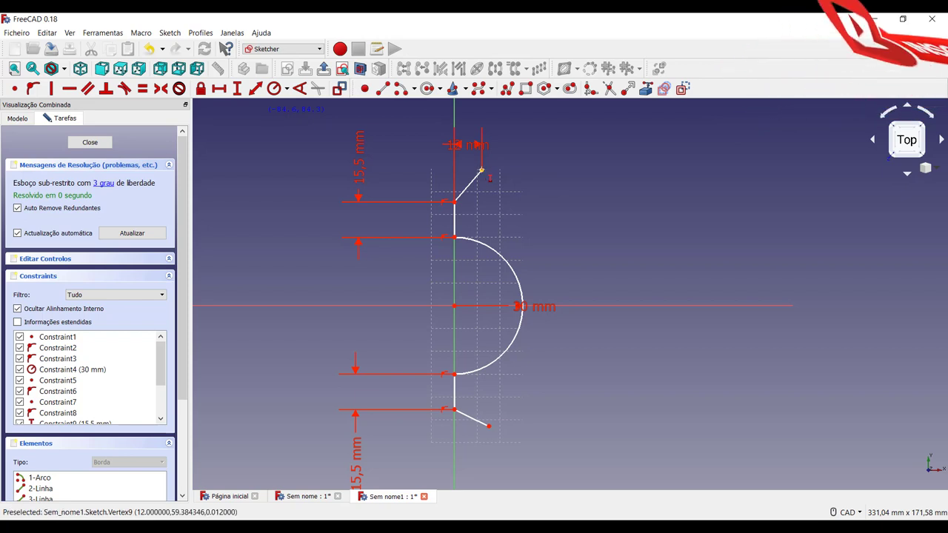
{"action": "left_click", "coordinate": [455, 202]}
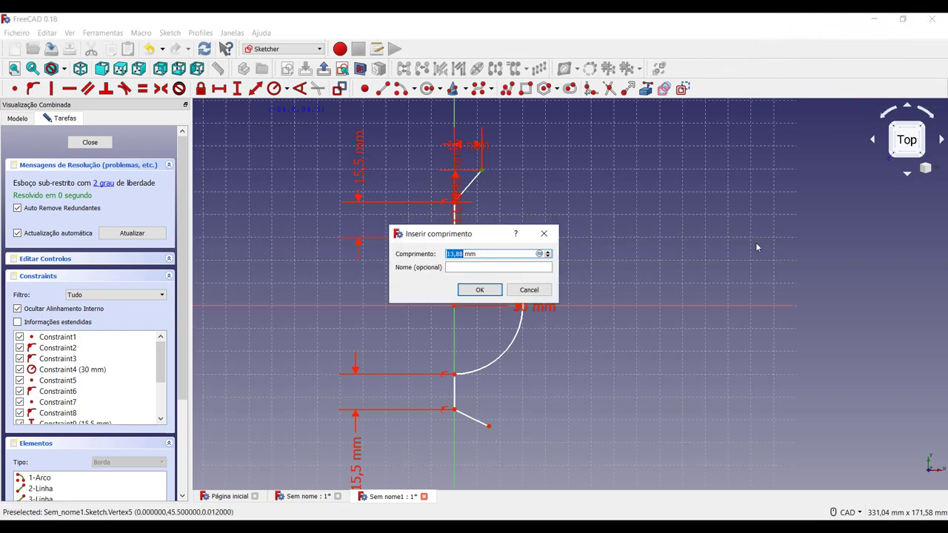
{"action": "type", "text": "14"}
{"action": "key", "text": "Return"}
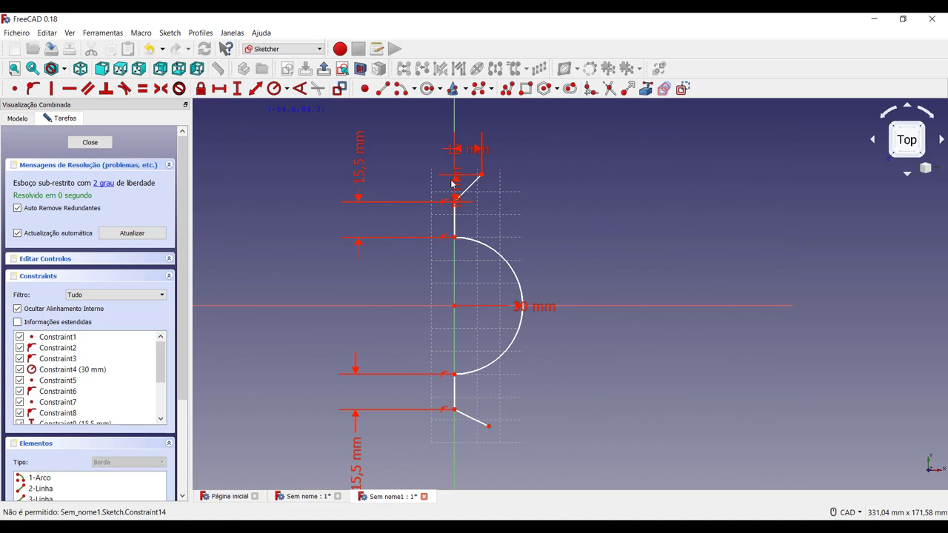
{"action": "left_click_drag", "start_coordinate": [456, 149], "coordinate": [576, 134]}
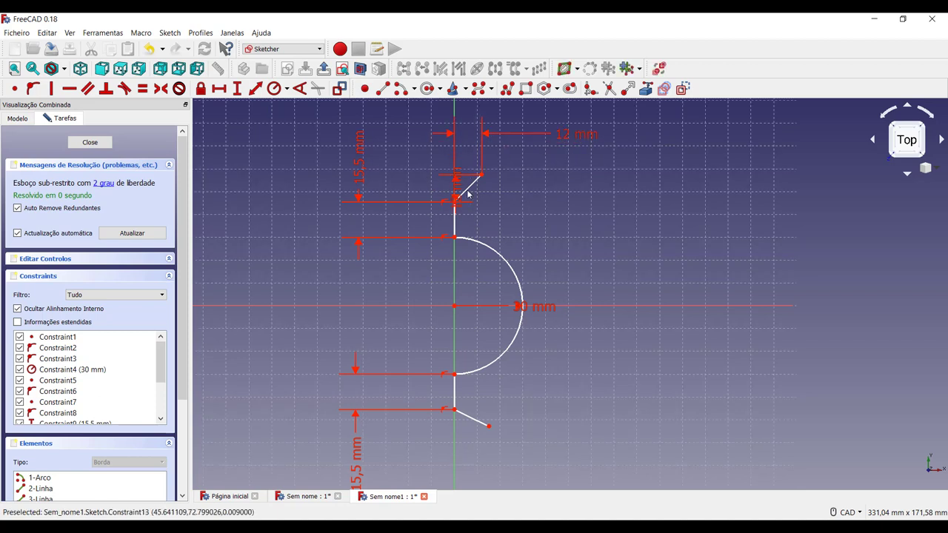
{"action": "left_click_drag", "start_coordinate": [458, 179], "coordinate": [401, 151]}
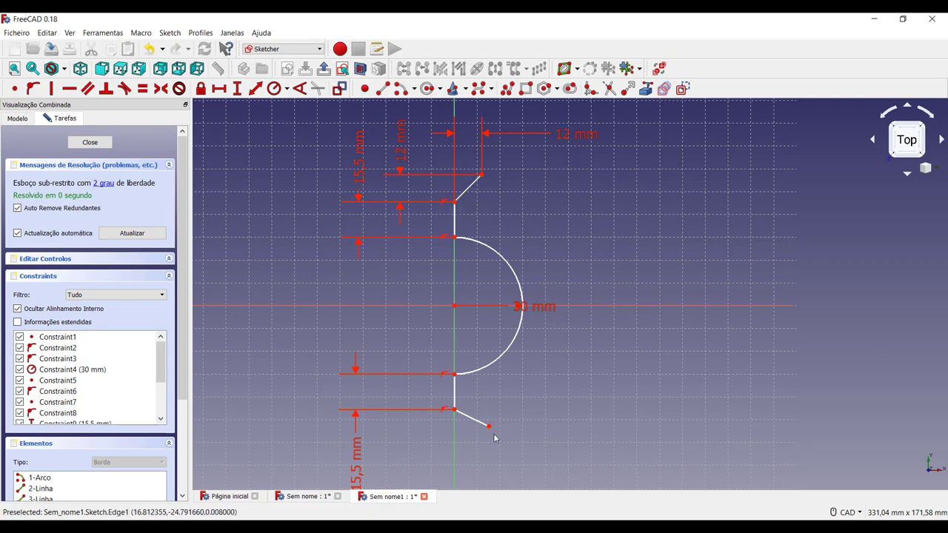
Dimension the lower slanted line 12 mm vertically and 12 mm horizontally
{"action": "left_click", "coordinate": [239, 93]}
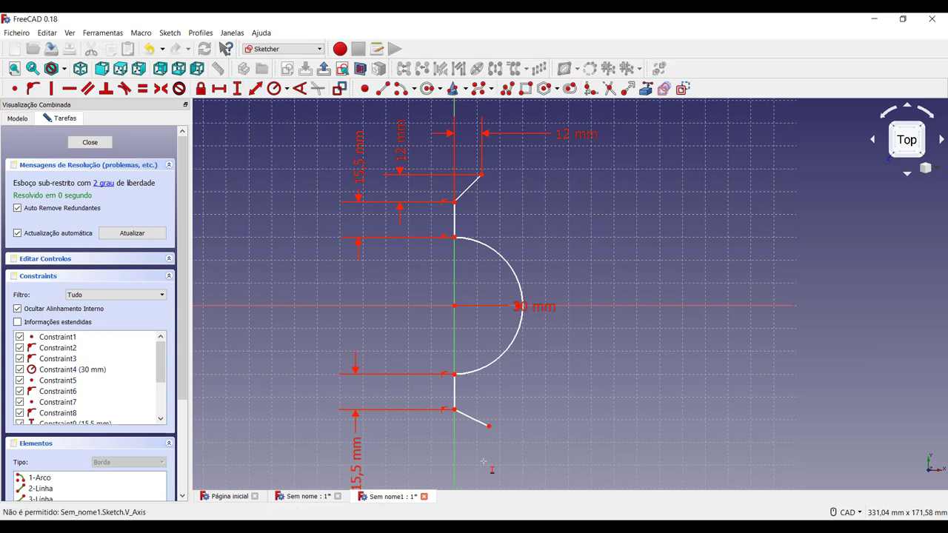
{"action": "left_click", "coordinate": [454, 410]}
{"action": "left_click", "coordinate": [489, 426]}
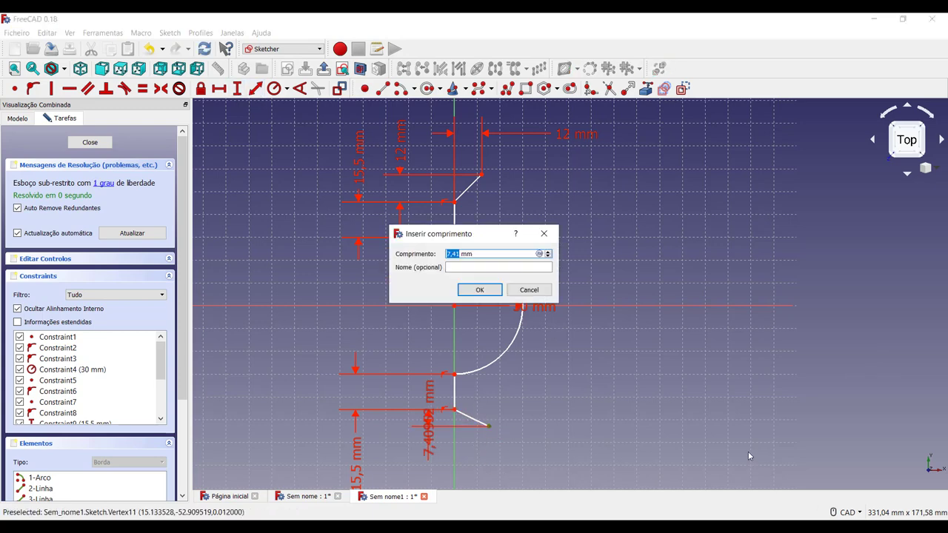
{"action": "type", "text": "12"}
{"action": "key", "text": "Return"}
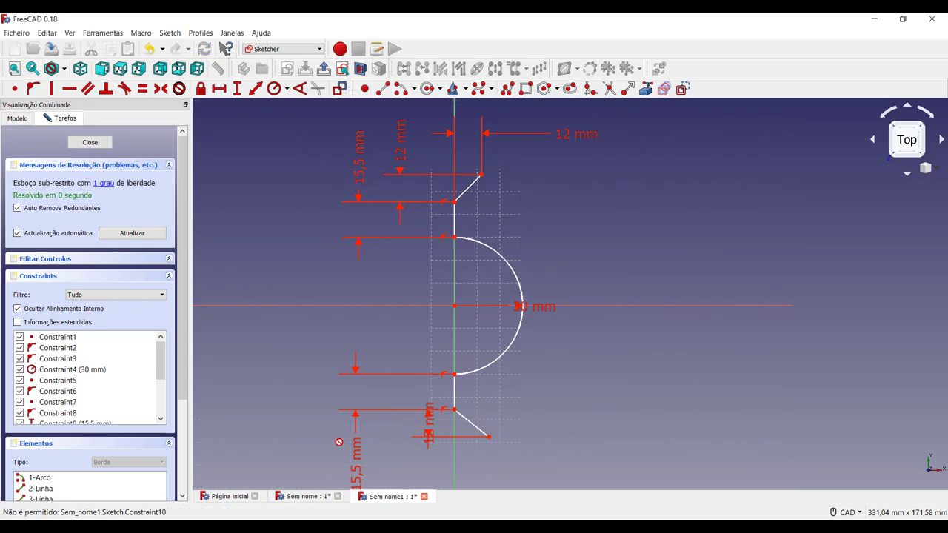
{"action": "left_click", "coordinate": [219, 88]}
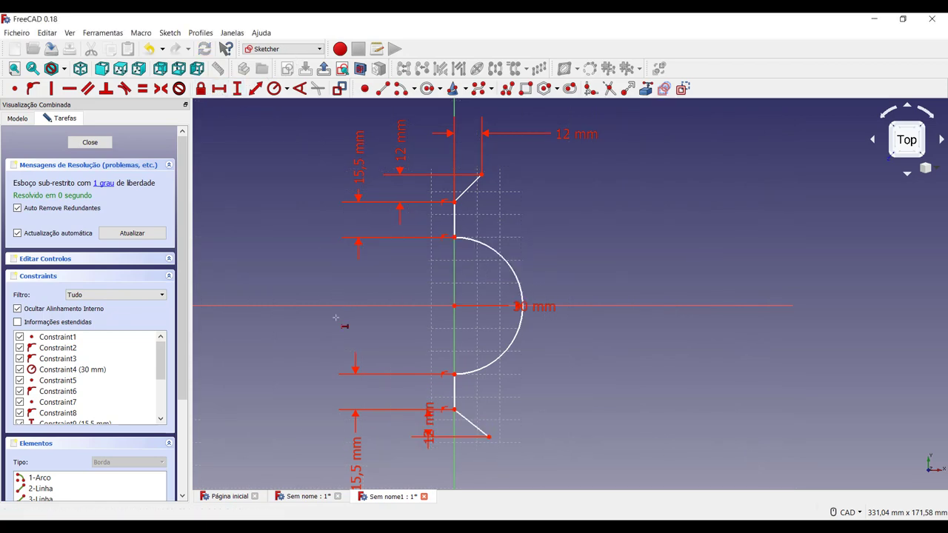
{"action": "left_click", "coordinate": [455, 410]}
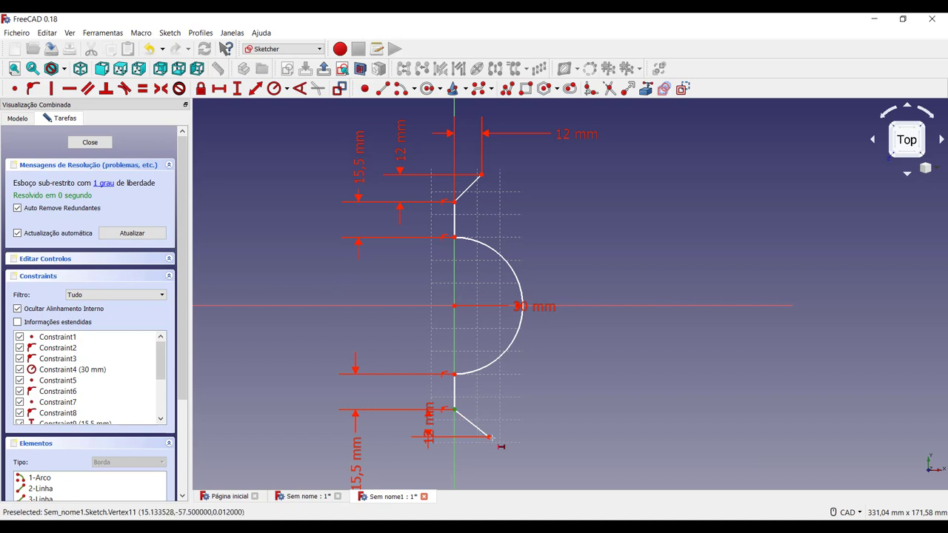
{"action": "left_click", "coordinate": [494, 438]}
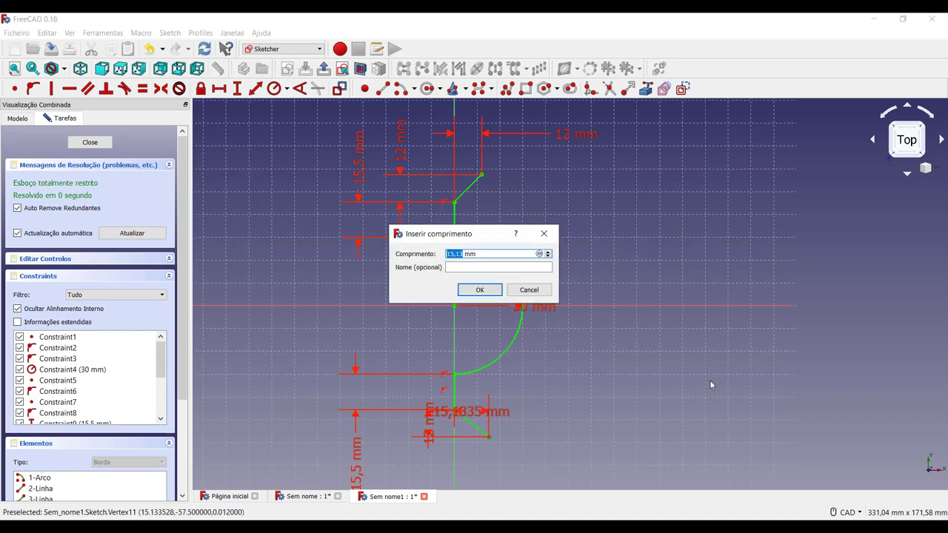
{"action": "type", "text": "12"}
{"action": "key", "text": "Return"}
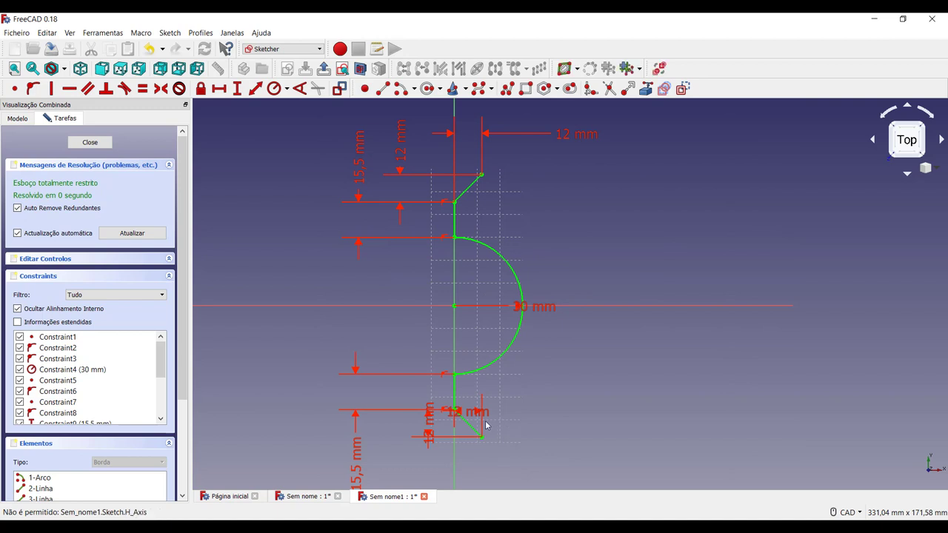
Drag the lower 12 mm labels and the 30 mm radius label away from the geometry
{"action": "left_click_drag", "start_coordinate": [476, 414], "coordinate": [610, 475]}
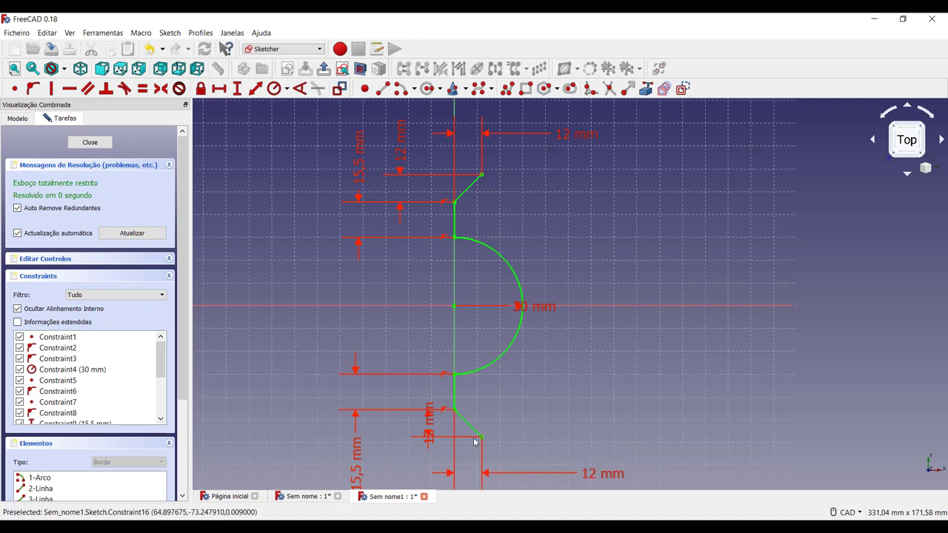
{"action": "left_click_drag", "start_coordinate": [474, 441], "coordinate": [403, 474]}
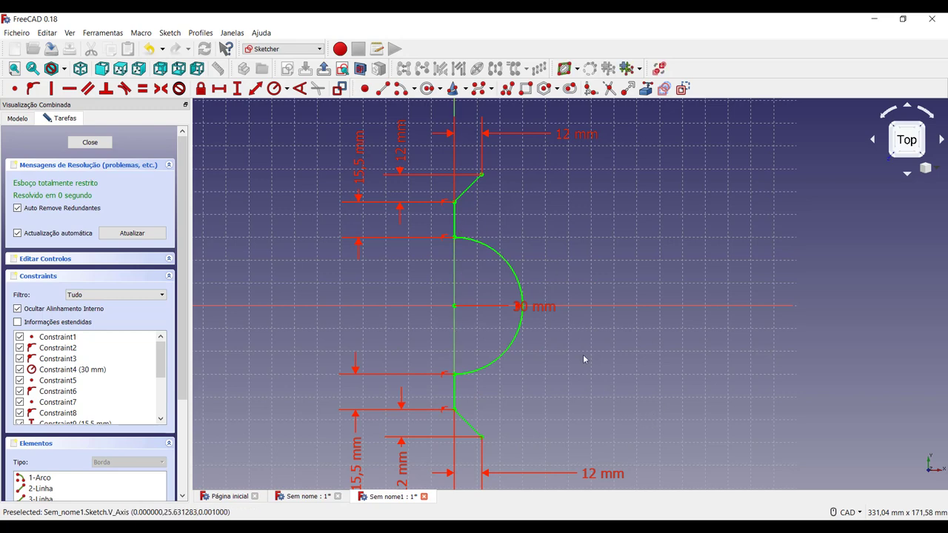
{"action": "mouse_move", "coordinate": [535, 306]}
{"action": "left_mouse_down"}
{"action": "mouse_move", "coordinate": [548, 360]}
{"action": "mouse_move", "coordinate": [530, 363]}
{"action": "left_mouse_up"}
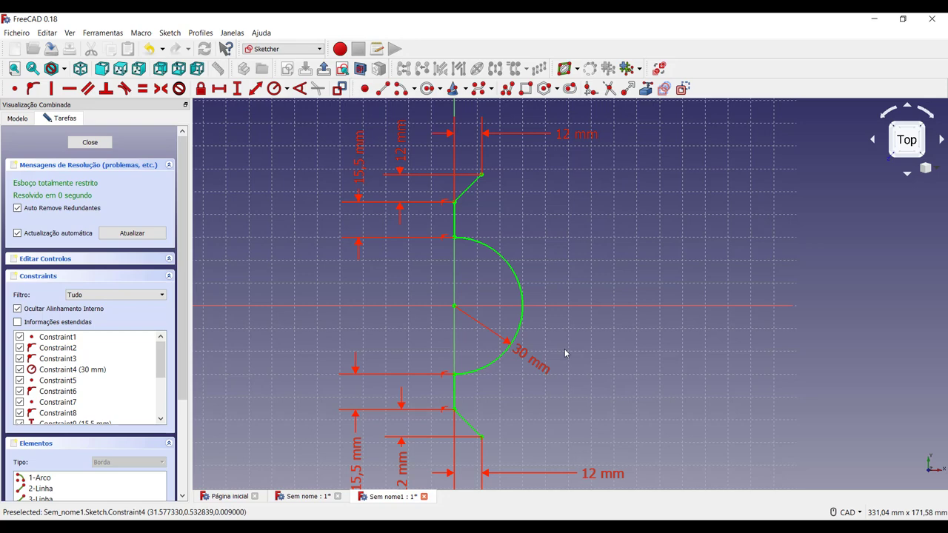
Draw horizontal lines rightward from the outer ends of both slanted lines
{"action": "left_click", "coordinate": [383, 88]}
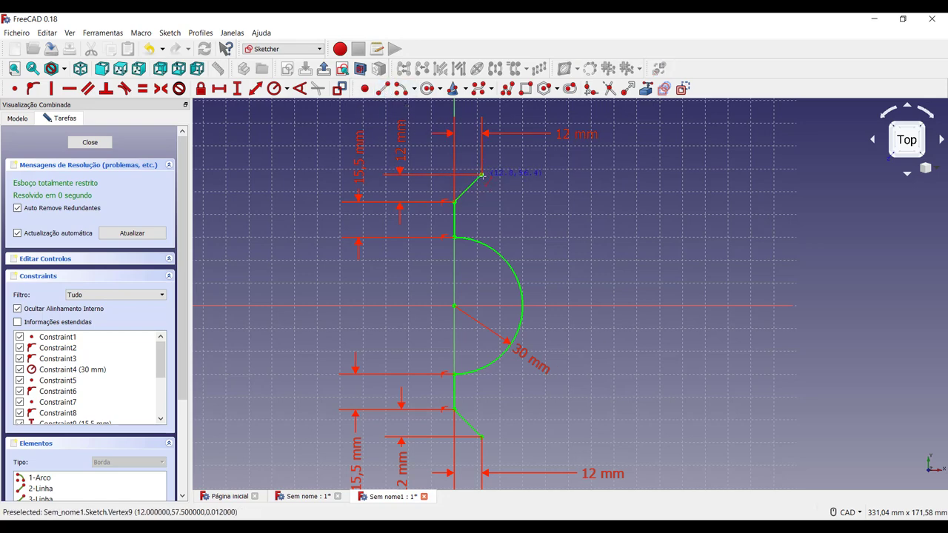
{"action": "left_click", "coordinate": [481, 174]}
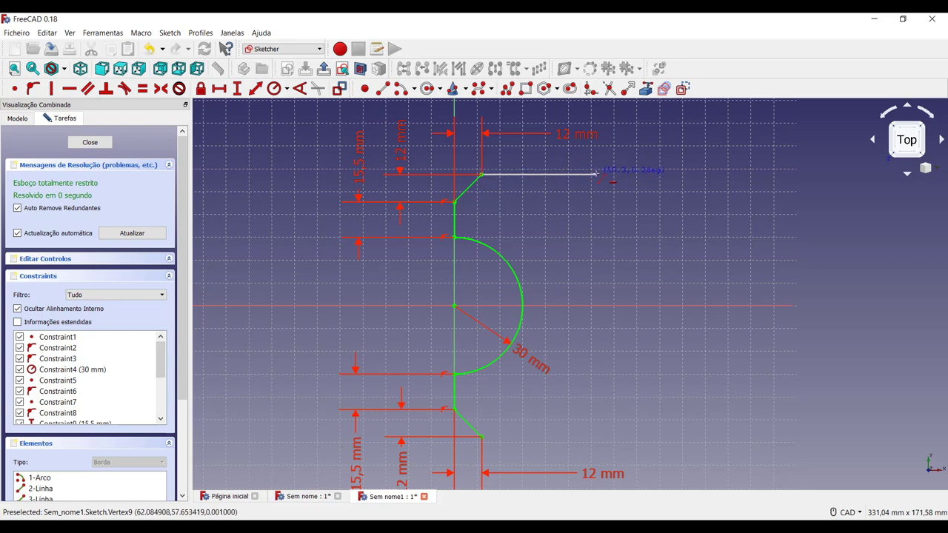
{"action": "left_click", "coordinate": [596, 177]}
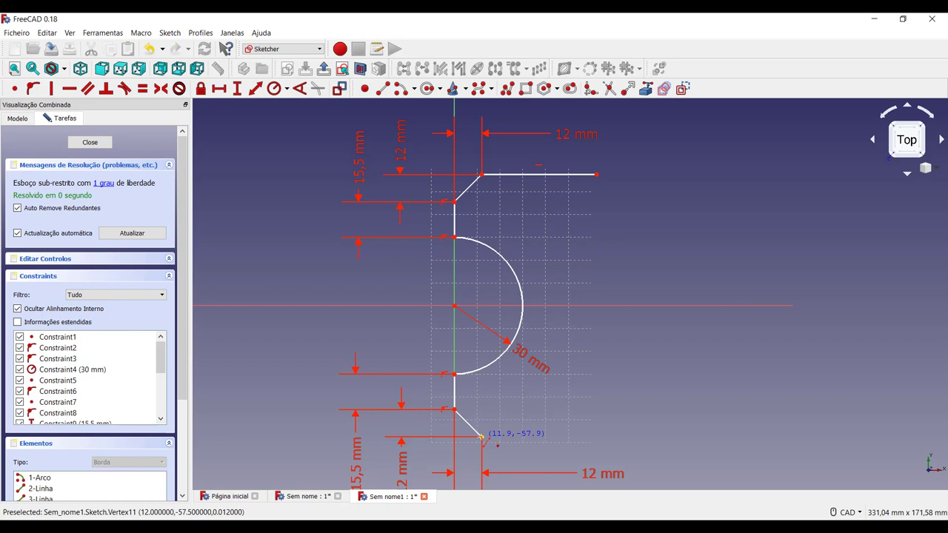
{"action": "left_click", "coordinate": [481, 437]}
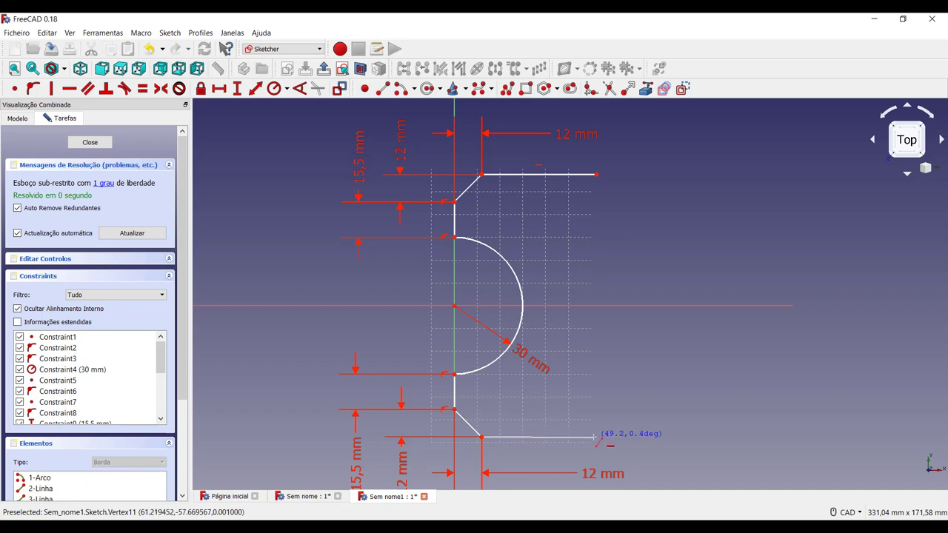
{"action": "left_click", "coordinate": [590, 437]}
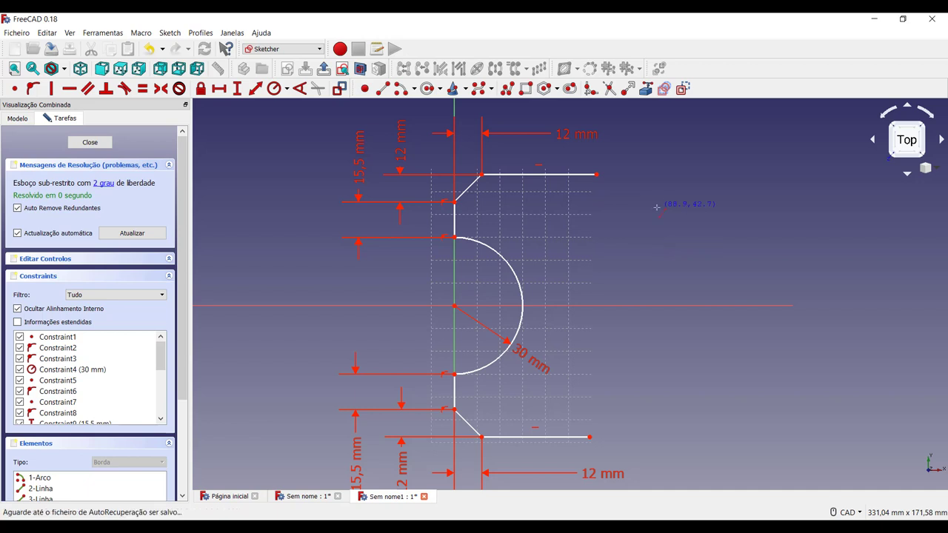
Set the top horizontal line's length to 30,5 mm
{"action": "left_click", "coordinate": [217, 89]}
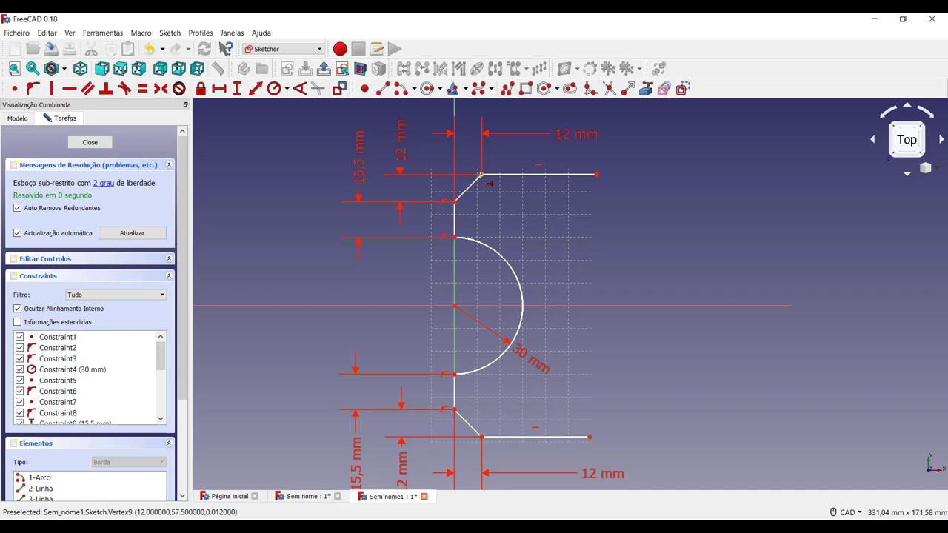
{"action": "left_click", "coordinate": [596, 176]}
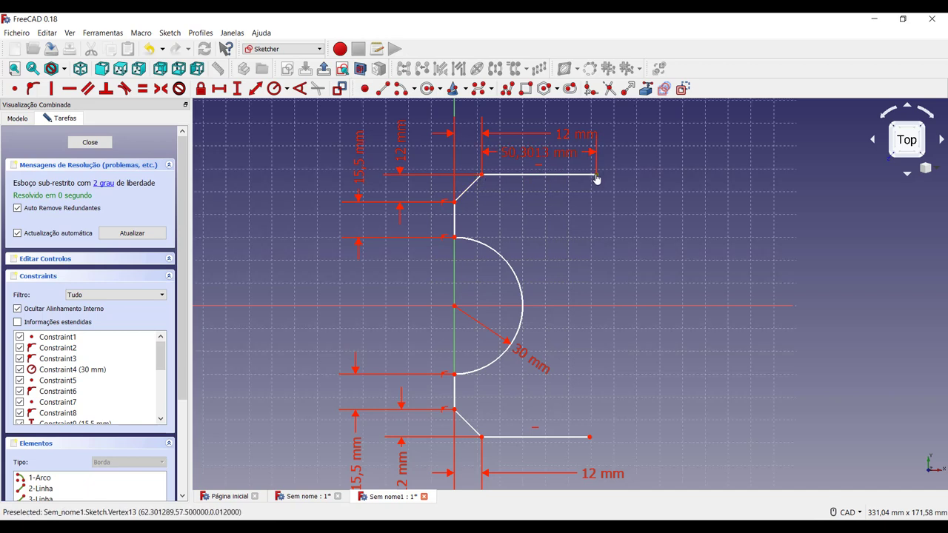
{"action": "type", "text": "30, mm"}
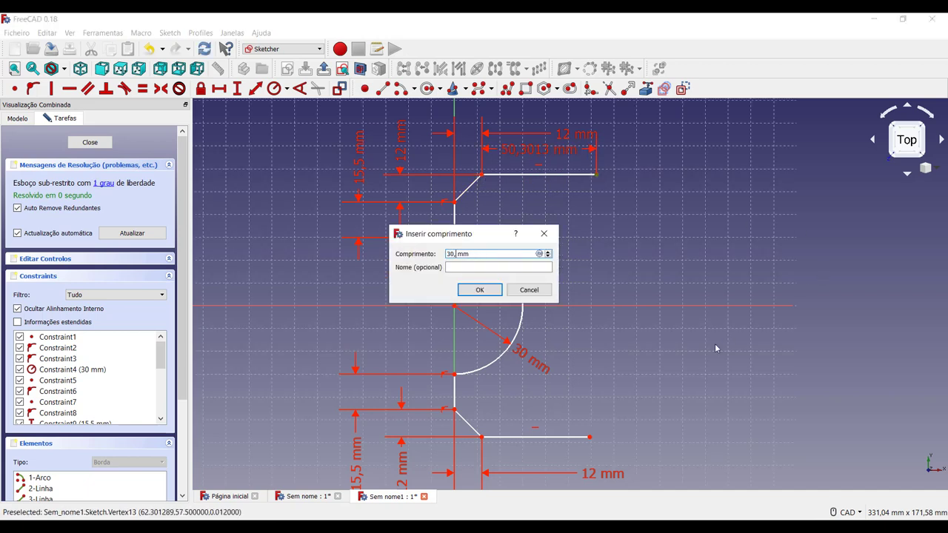
{"action": "type", "text": "5"}
{"action": "key", "text": "Return"}
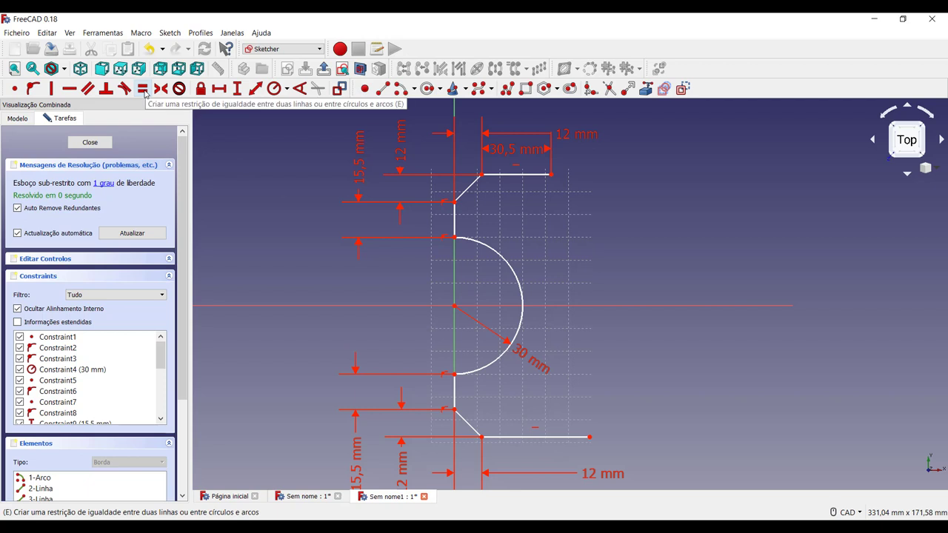
Make the bottom line equal to the top line, then view the finished plate in Sem nome
{"action": "left_click", "coordinate": [145, 92]}
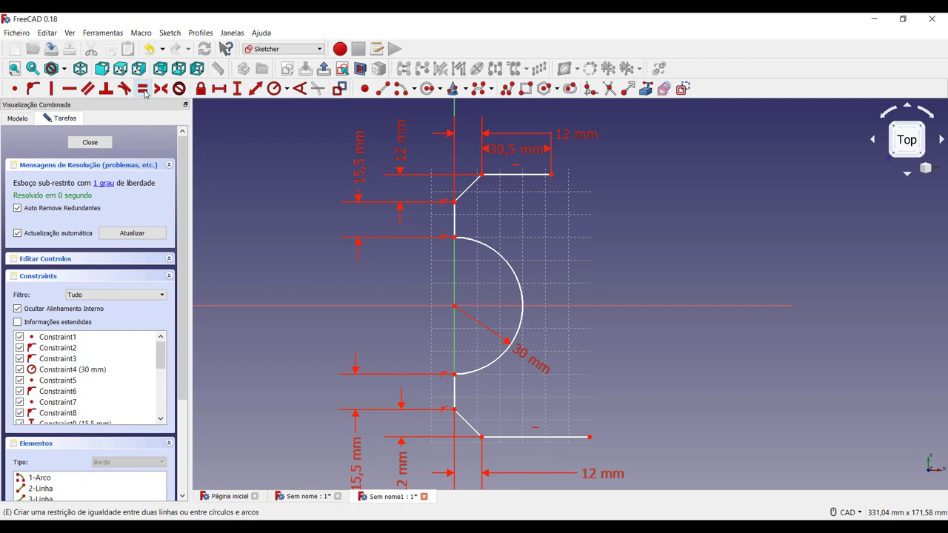
{"action": "left_click", "coordinate": [503, 175]}
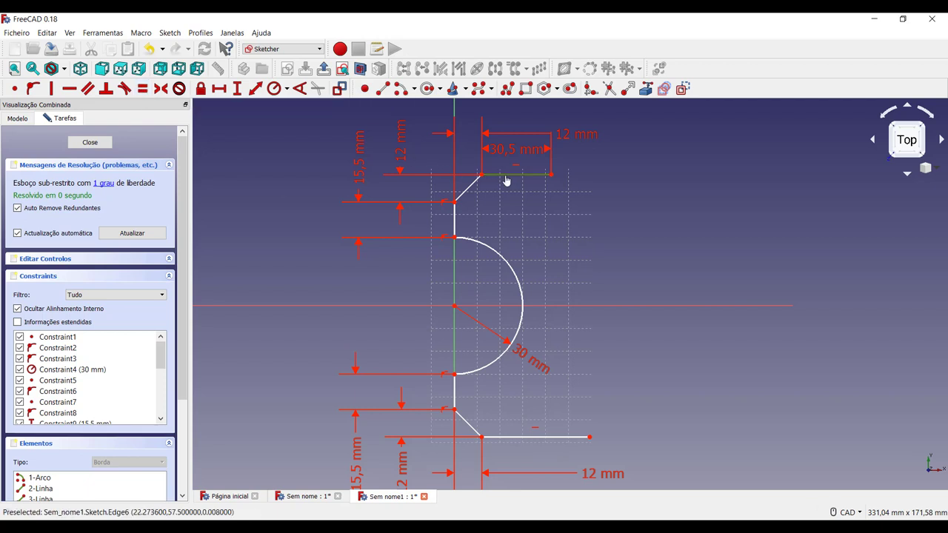
{"action": "left_click", "coordinate": [545, 437]}
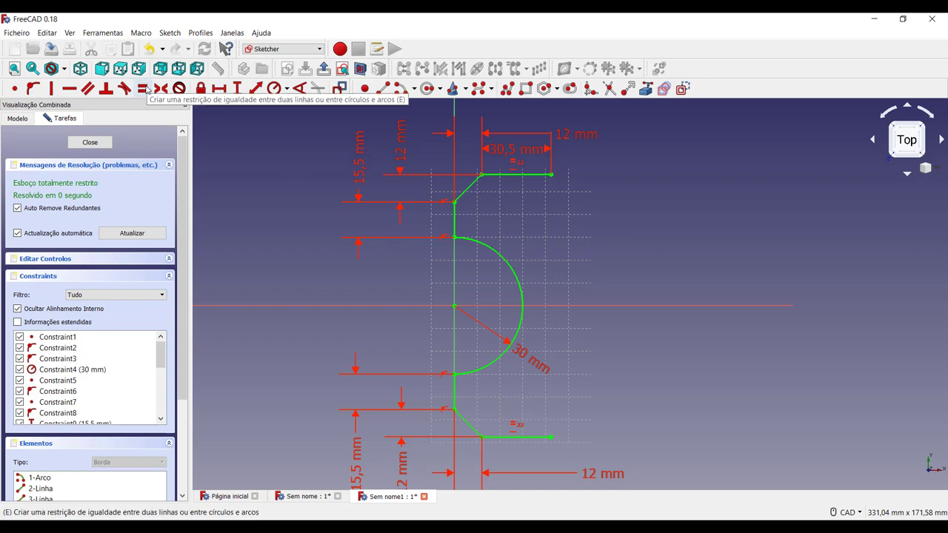
{"action": "left_click", "coordinate": [146, 90]}
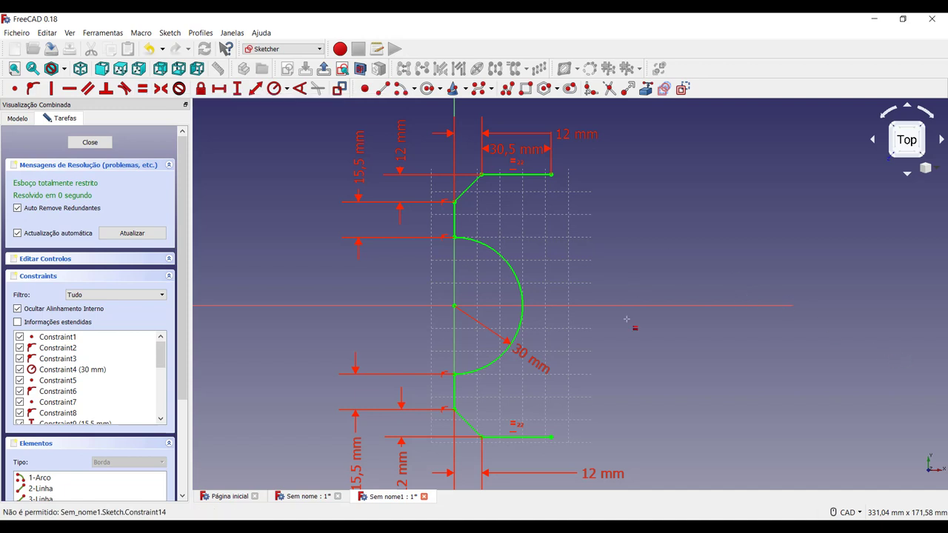
{"action": "left_click", "coordinate": [311, 496]}
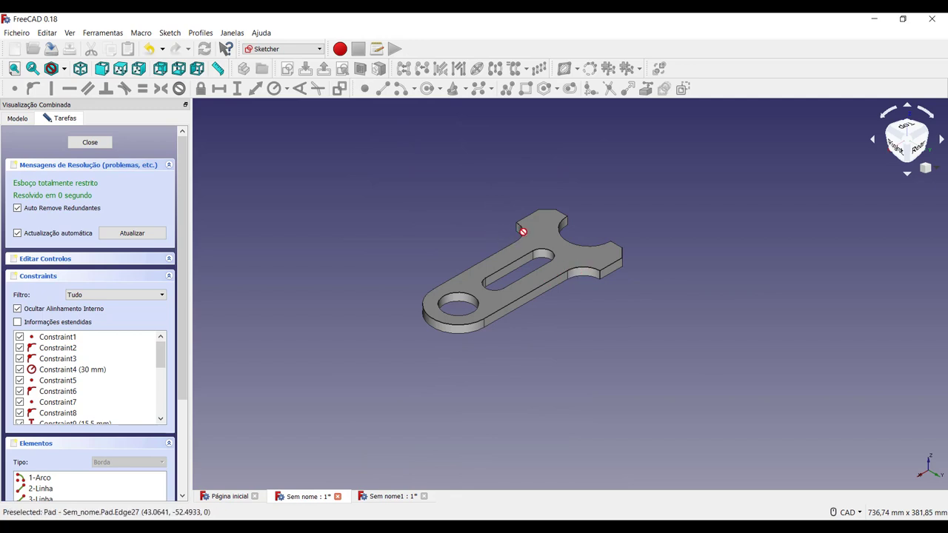
Switch back to the 'Sem nome1' document with the constrained notch sketch
{"action": "left_click", "coordinate": [389, 500]}
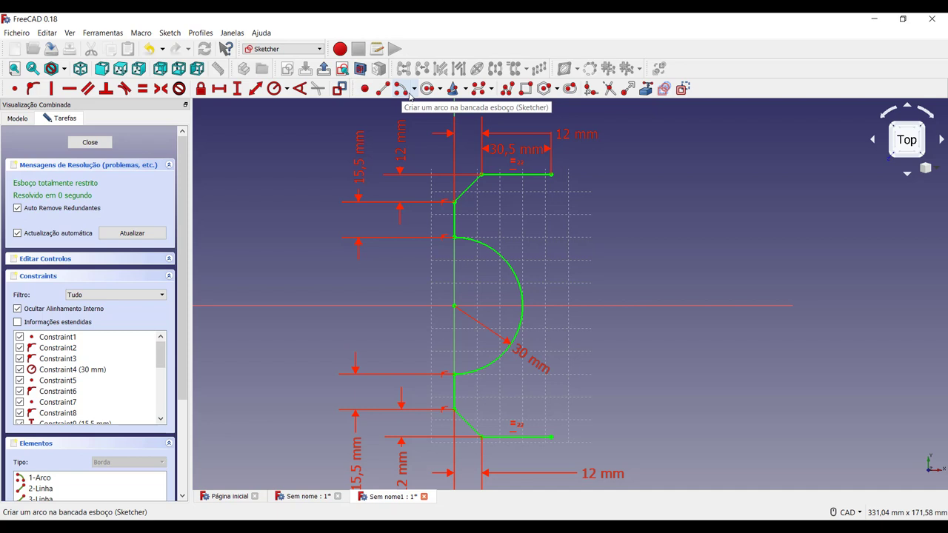
Draw a quarter arc from the top line's right end, centred beyond it, curving downward
{"action": "left_click", "coordinate": [410, 95]}
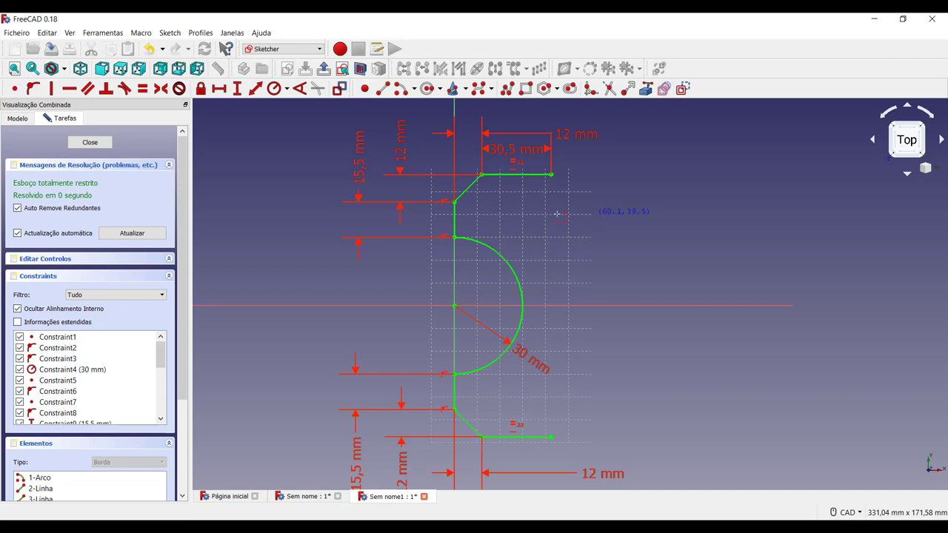
{"action": "left_click", "coordinate": [590, 214]}
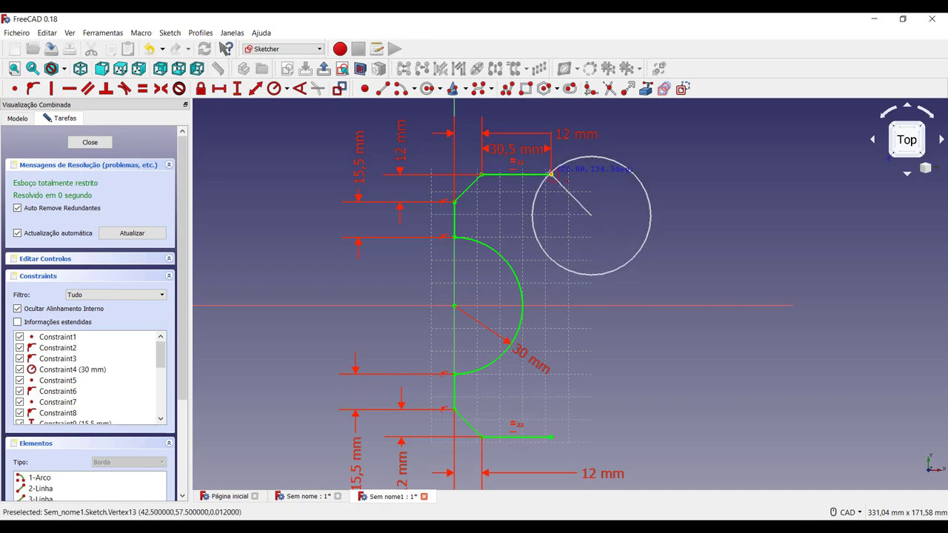
{"action": "right_click", "coordinate": [550, 174]}
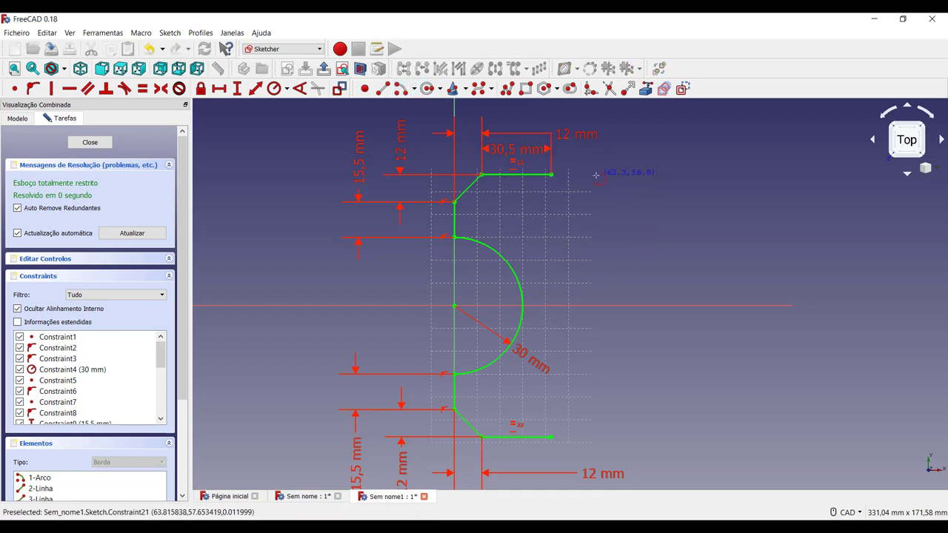
{"action": "left_click", "coordinate": [595, 175]}
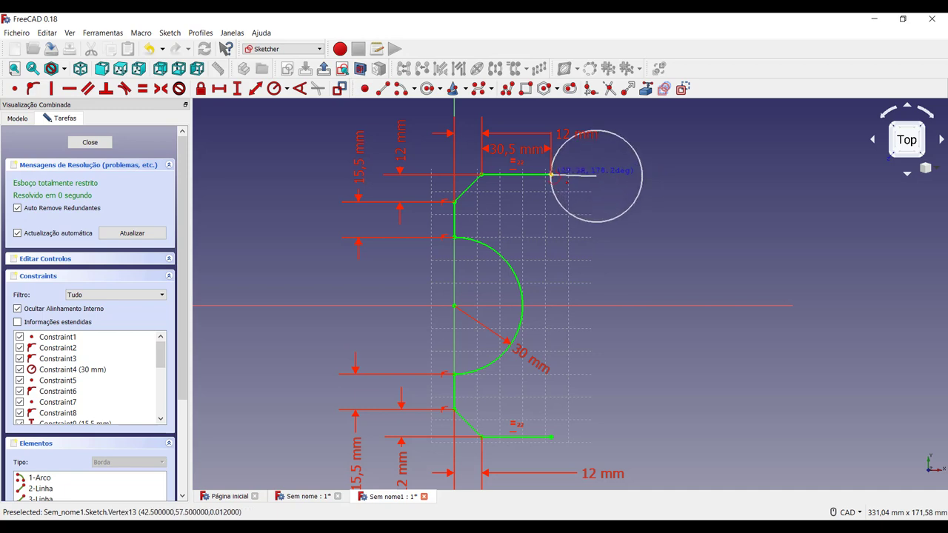
{"action": "left_click", "coordinate": [552, 175]}
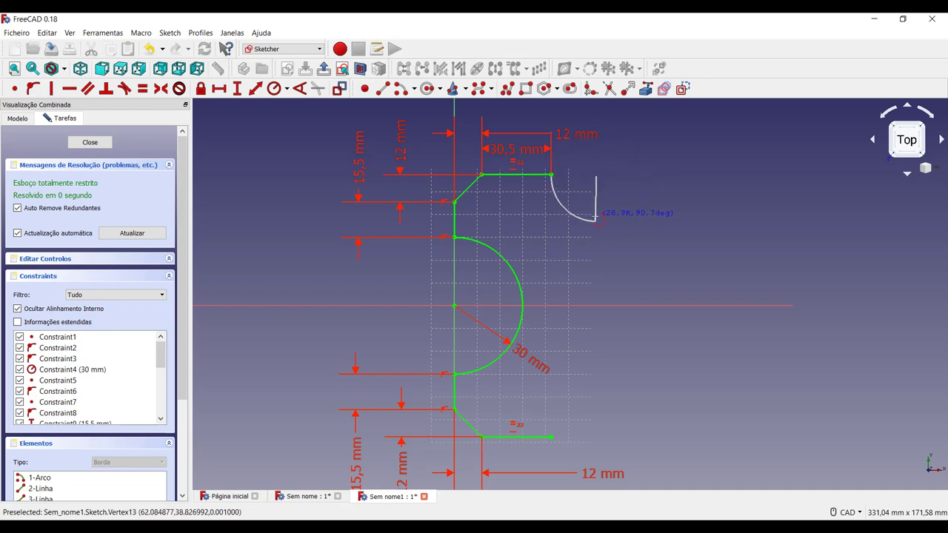
{"action": "left_click", "coordinate": [596, 221]}
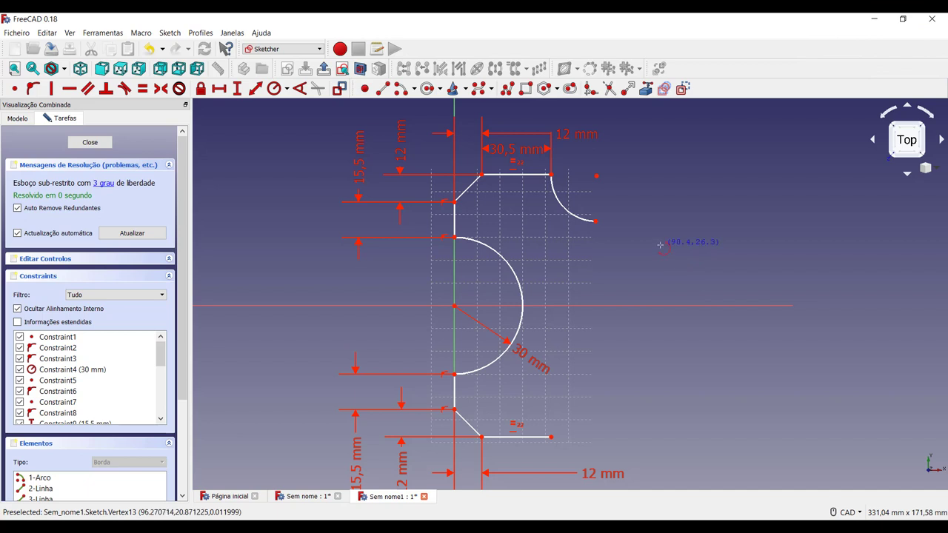
Constrain the upper arc's centre 65 mm horizontally from the origin
{"action": "left_click", "coordinate": [218, 88]}
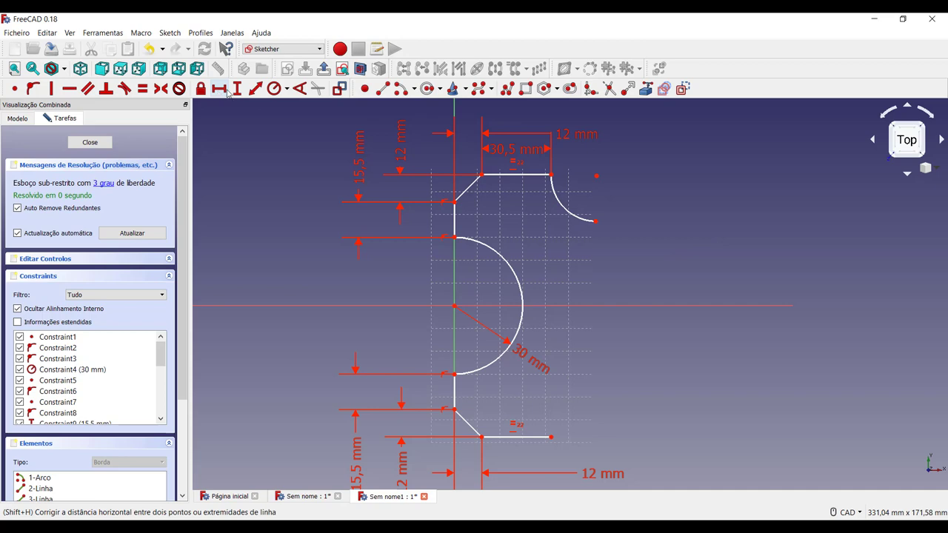
{"action": "left_click", "coordinate": [596, 175]}
{"action": "left_click", "coordinate": [457, 306]}
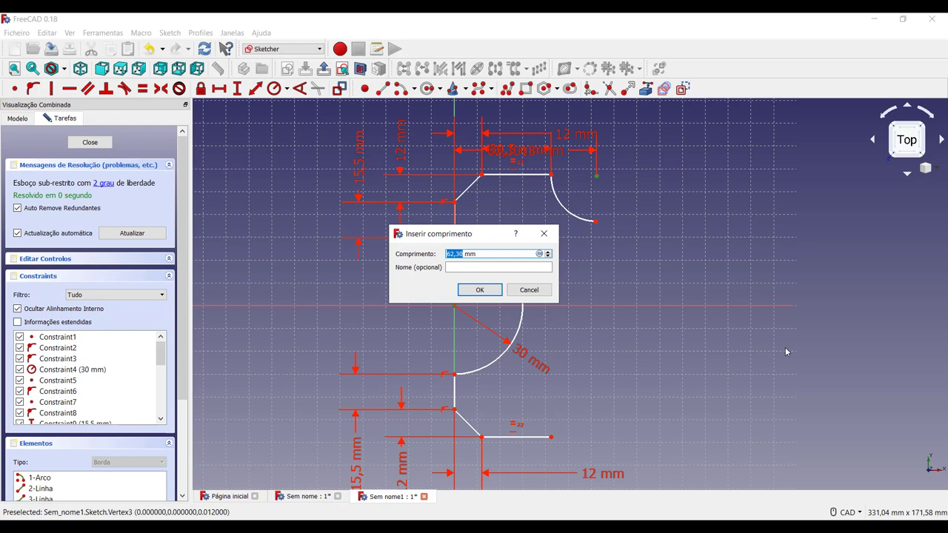
{"action": "type", "text": "65"}
{"action": "key", "text": "Return"}
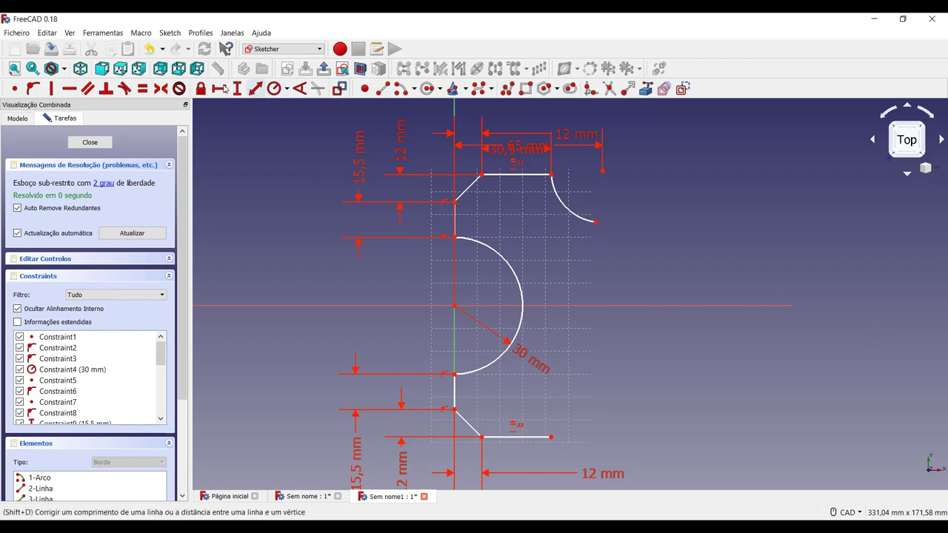
Give the upper arc a 22,5 mm radius
{"action": "left_click", "coordinate": [274, 88]}
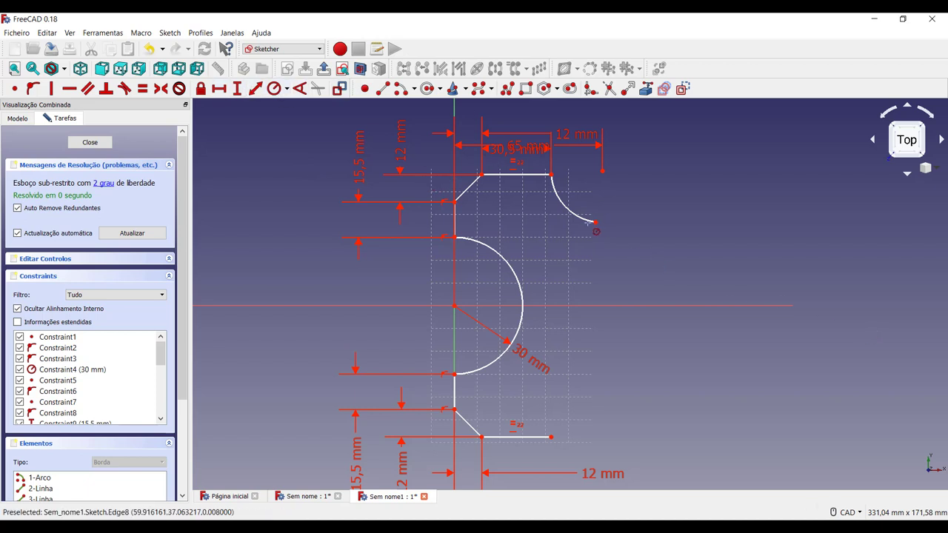
{"action": "left_click", "coordinate": [585, 219]}
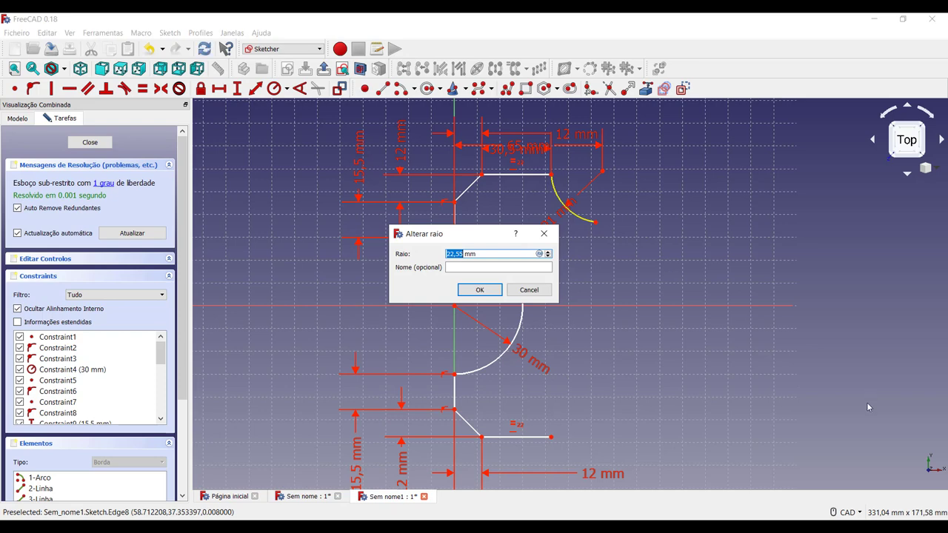
{"action": "type", "text": "22,5"}
{"action": "key", "text": "Return"}
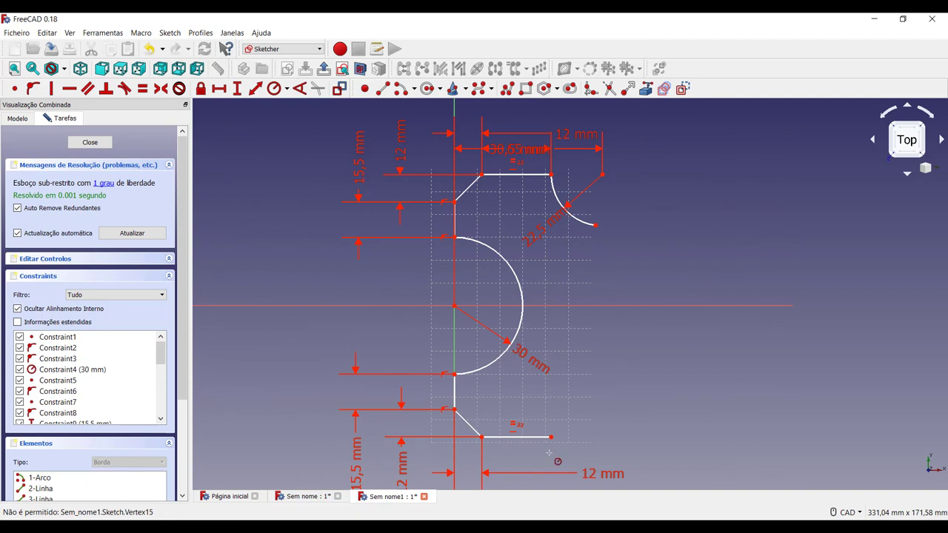
Draw a lower quarter arc curving up from the bottom line's end; separate the 30,5 and 65 labels
{"action": "left_click", "coordinate": [403, 90]}
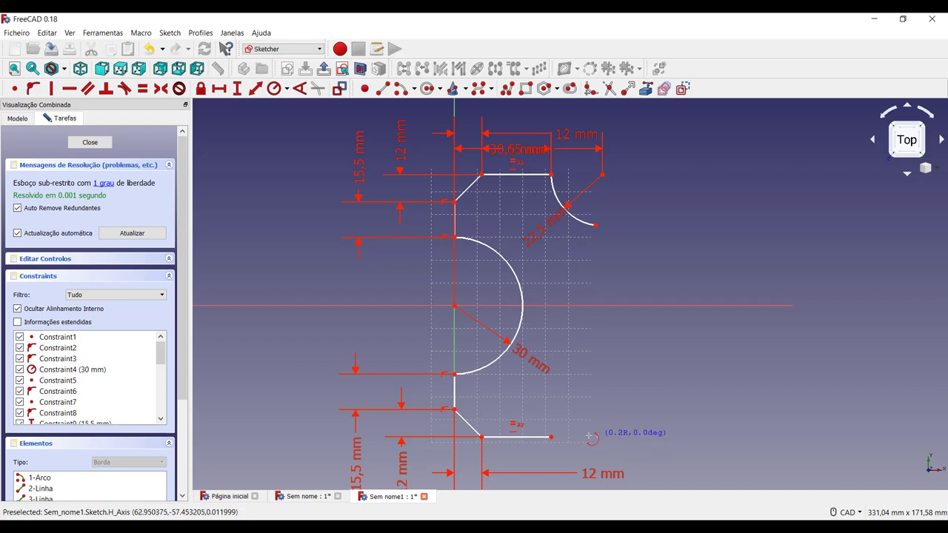
{"action": "left_click", "coordinate": [597, 437]}
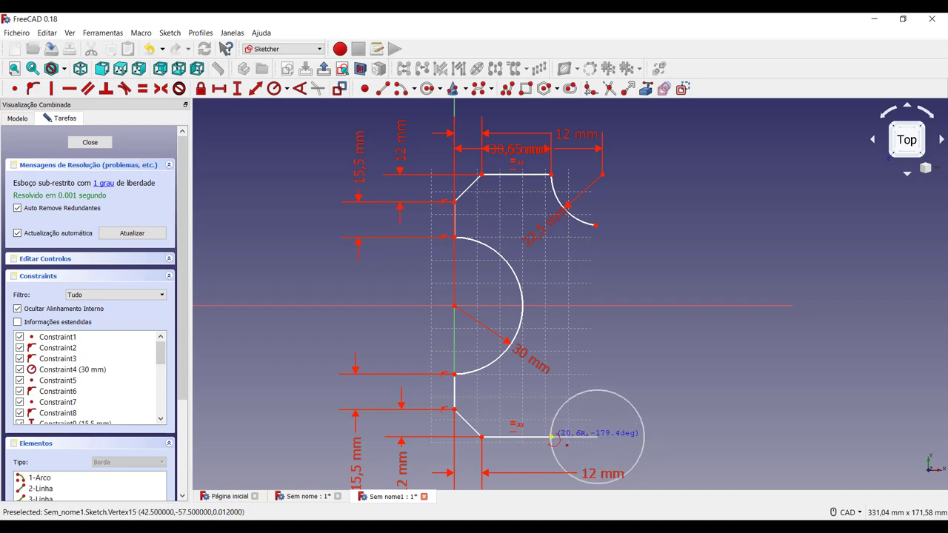
{"action": "left_click", "coordinate": [551, 436]}
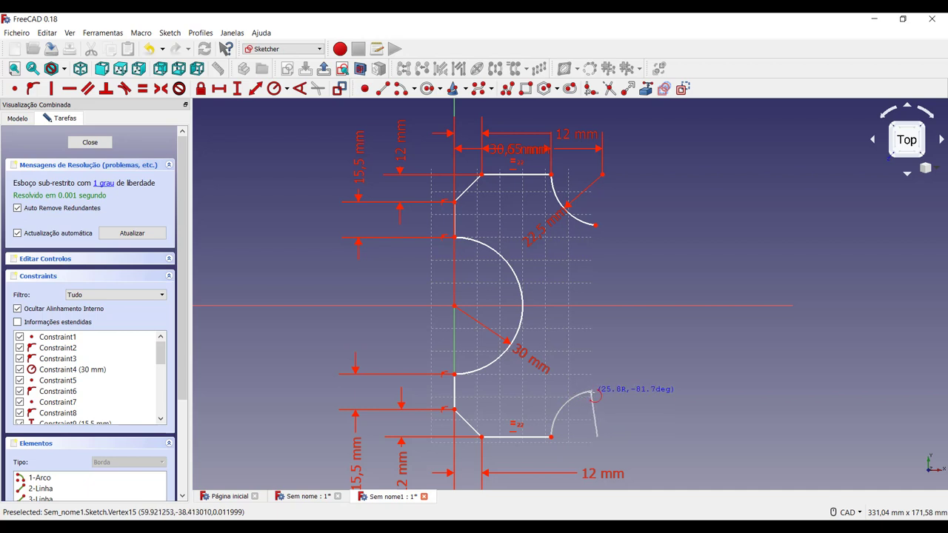
{"action": "left_click", "coordinate": [597, 392]}
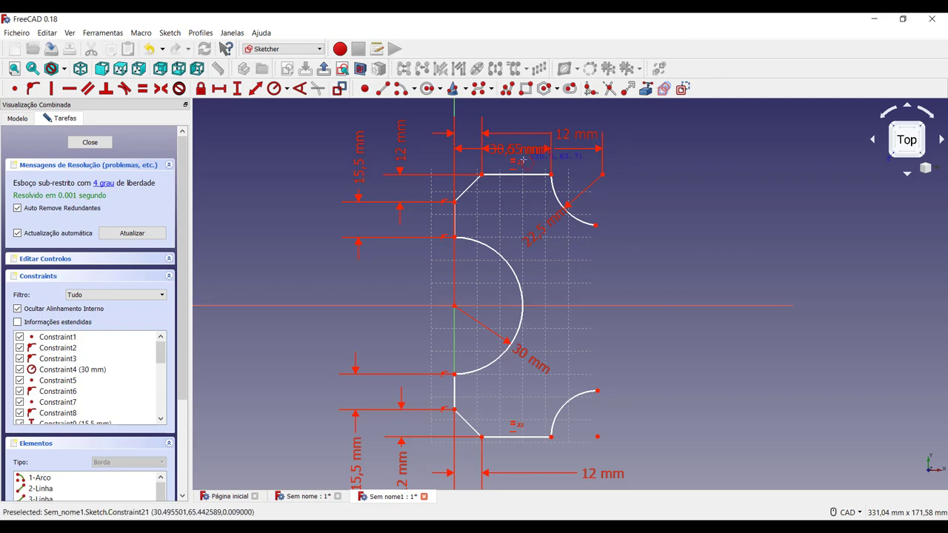
{"action": "mouse_move", "coordinate": [523, 151]}
{"action": "left_mouse_down"}
{"action": "mouse_move", "coordinate": [747, 206]}
{"action": "mouse_move", "coordinate": [530, 194]}
{"action": "left_mouse_up"}
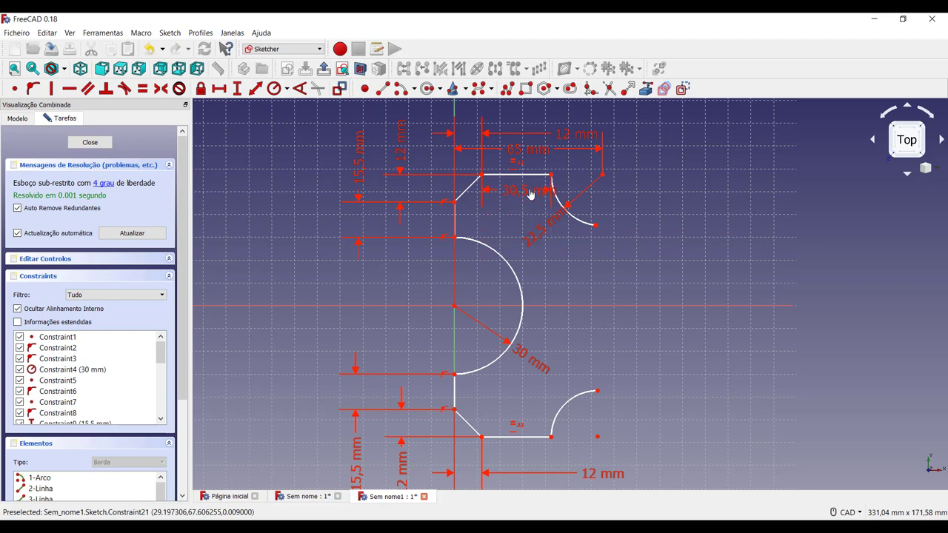
{"action": "mouse_move", "coordinate": [536, 161]}
{"action": "left_mouse_down"}
{"action": "mouse_move", "coordinate": [611, 121]}
{"action": "mouse_move", "coordinate": [534, 115]}
{"action": "left_mouse_up"}
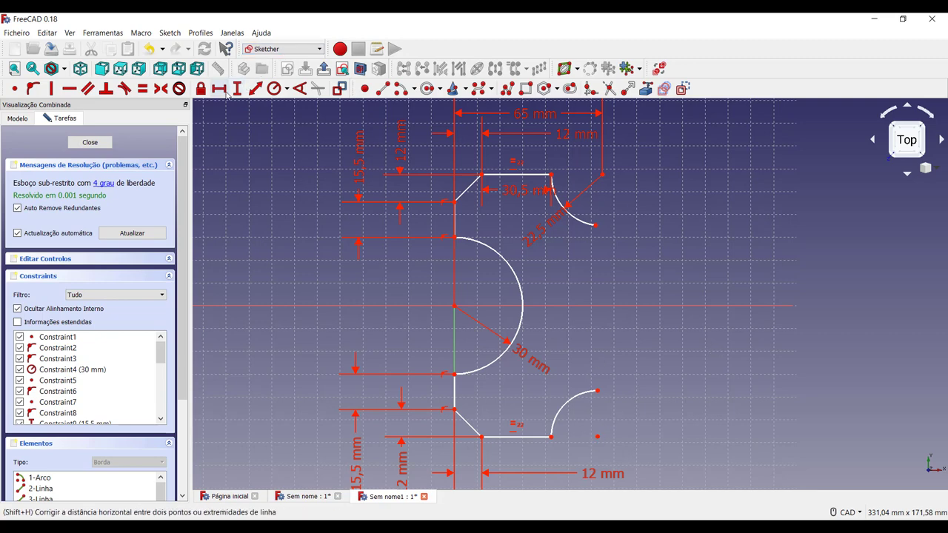
Constrain the lower arc's centre 65 mm horizontally from the origin
{"action": "left_click", "coordinate": [598, 437]}
{"action": "left_click", "coordinate": [454, 305]}
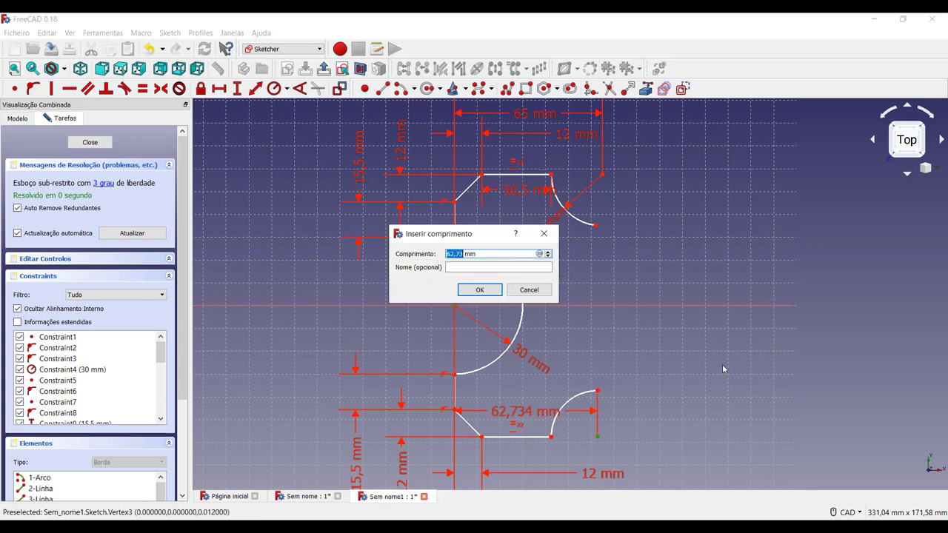
{"action": "type", "text": "6"}
{"action": "key", "text": "Return"}
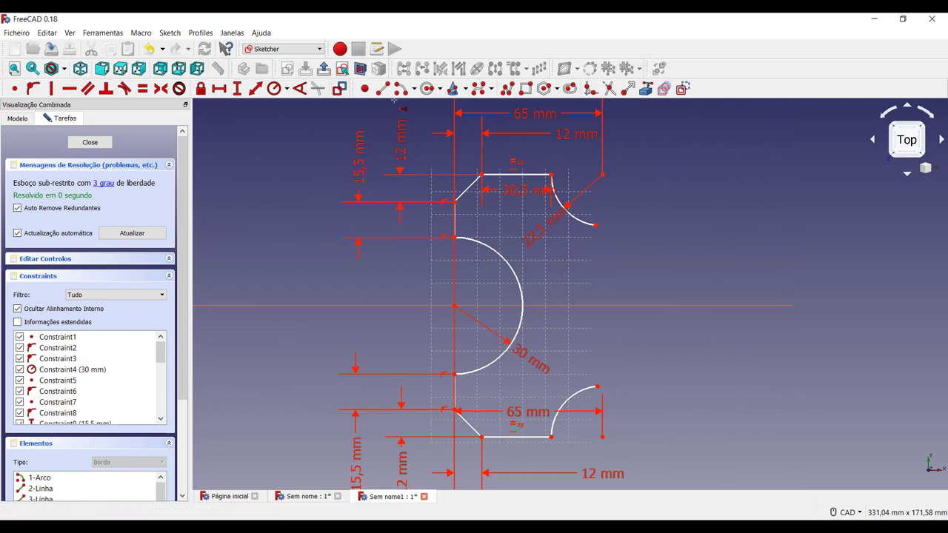
Give the lower arc a 22,5 mm radius
{"action": "left_click", "coordinate": [274, 88]}
{"action": "left_click", "coordinate": [585, 388]}
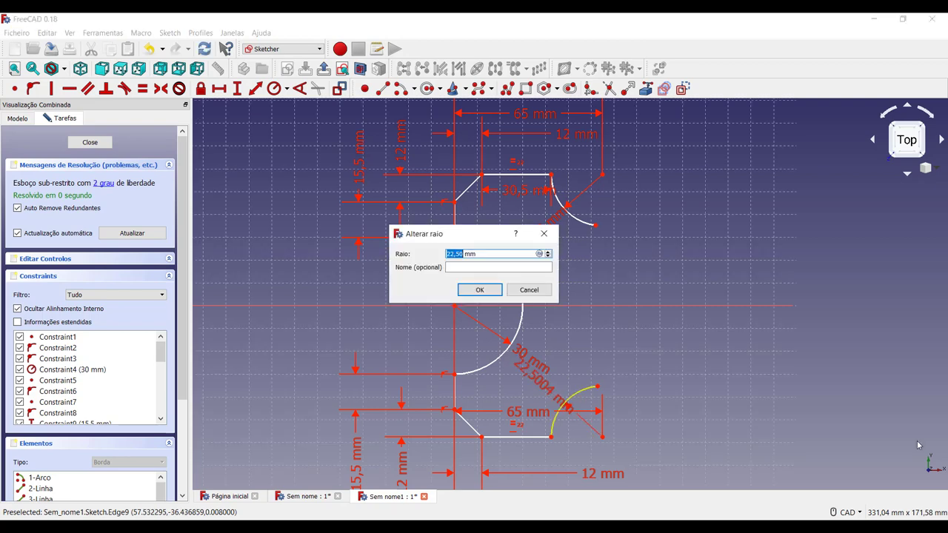
{"action": "type", "text": "22,5"}
{"action": "key", "text": "Return"}
{"action": "scroll", "coordinate": [653, 290], "scroll_direction": "down", "scroll_amount": 3}
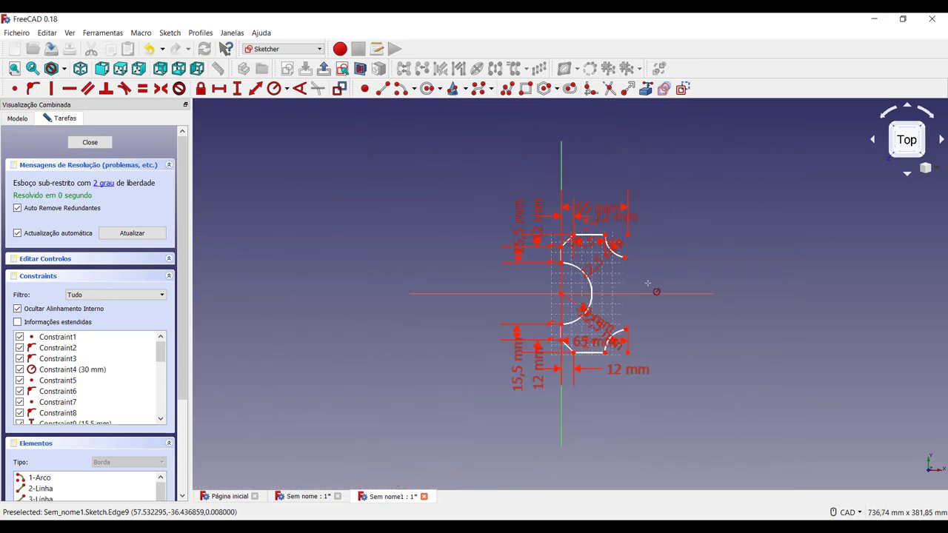
{"action": "scroll", "coordinate": [653, 290], "scroll_direction": "up", "scroll_amount": 3}
{"action": "middle_click_drag", "start_coordinate": [723, 264], "coordinate": [598, 249]}
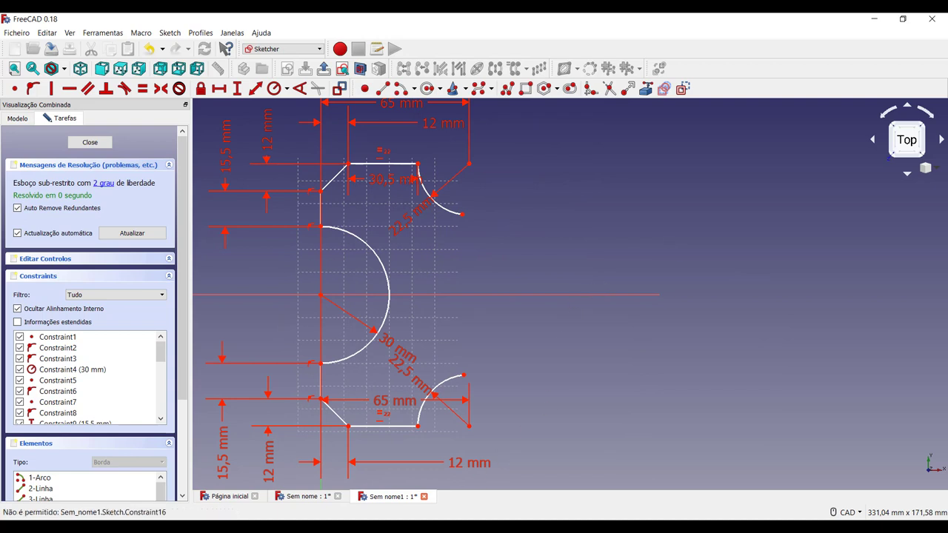
Glance at the padded part in 'Sem nome', then draw horizontal lines rightward from both arc ends
{"action": "left_click", "coordinate": [309, 496]}
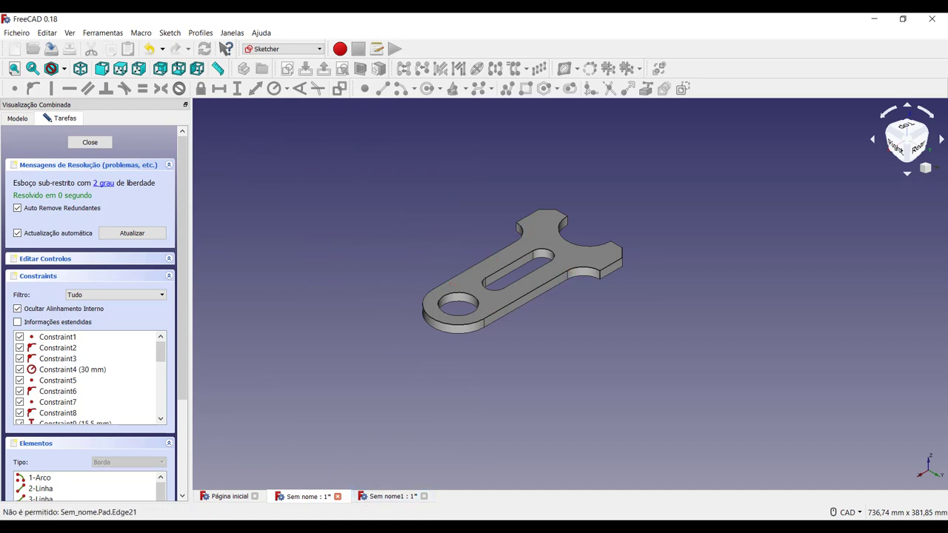
{"action": "left_click", "coordinate": [391, 496]}
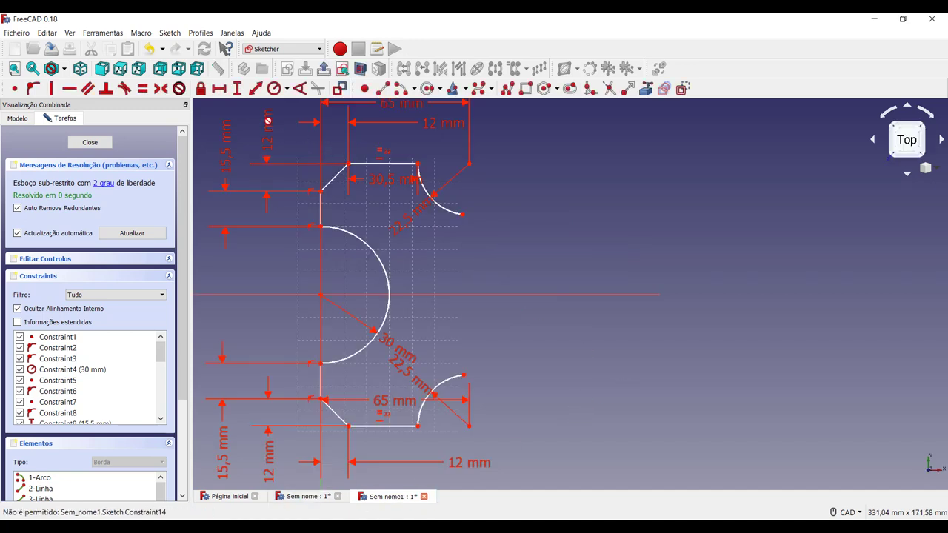
{"action": "left_click", "coordinate": [462, 214]}
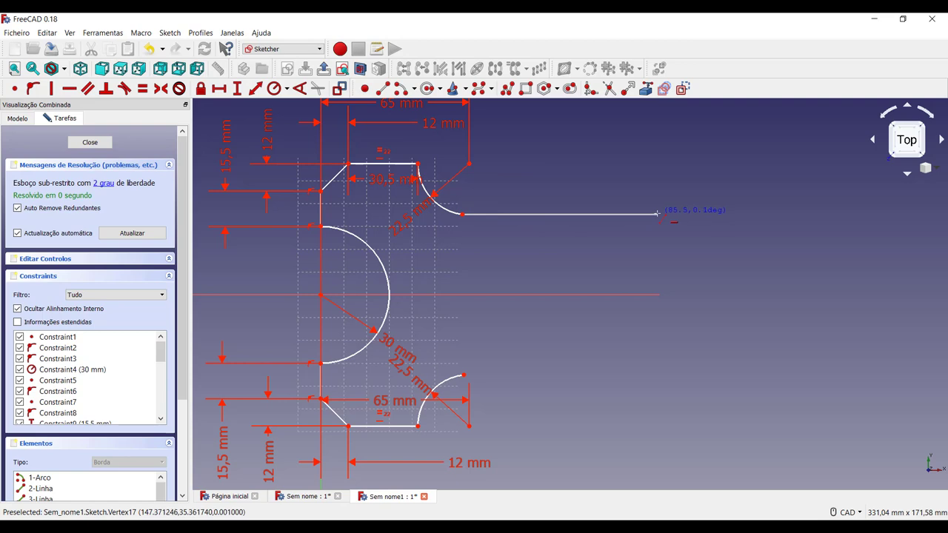
{"action": "left_click", "coordinate": [658, 217]}
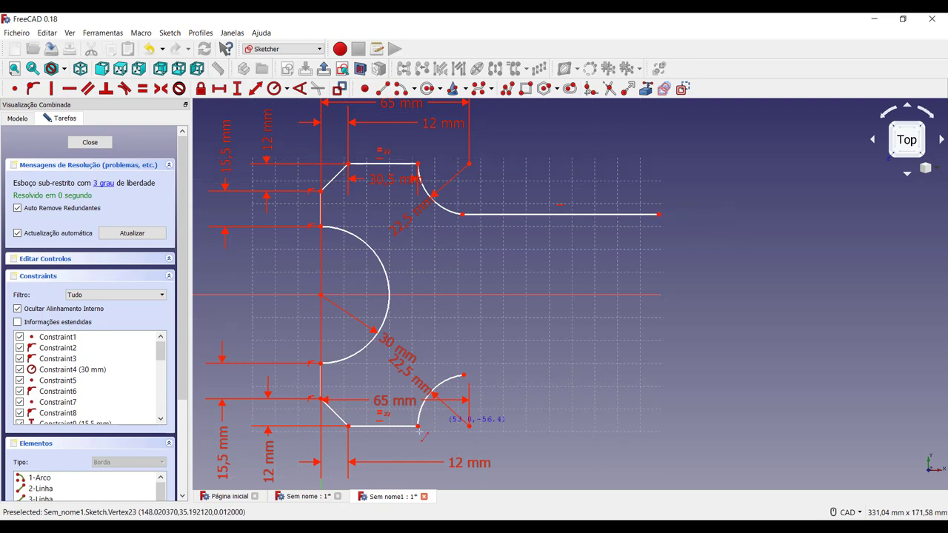
{"action": "left_click", "coordinate": [464, 375]}
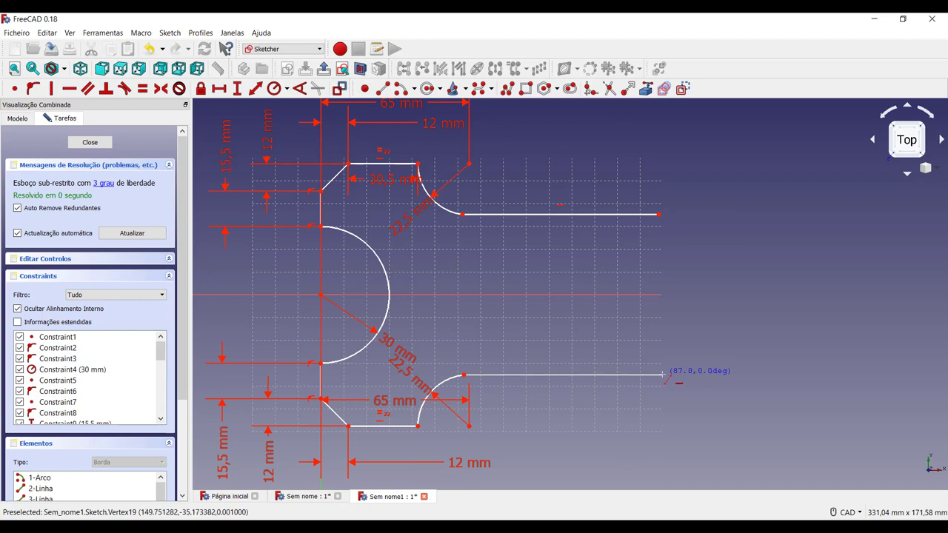
{"action": "left_click", "coordinate": [662, 374]}
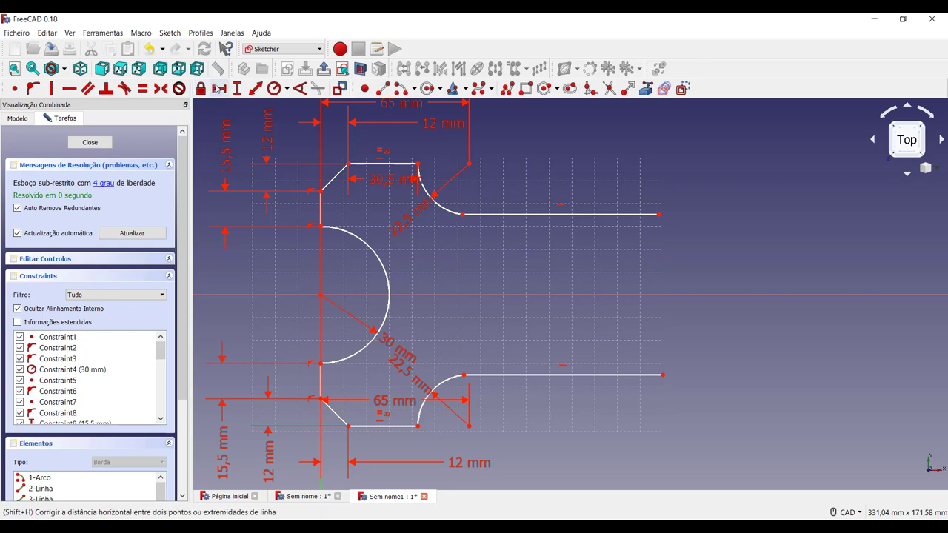
Dimension the upper horizontal line to a 115 mm length
{"action": "left_click", "coordinate": [219, 88]}
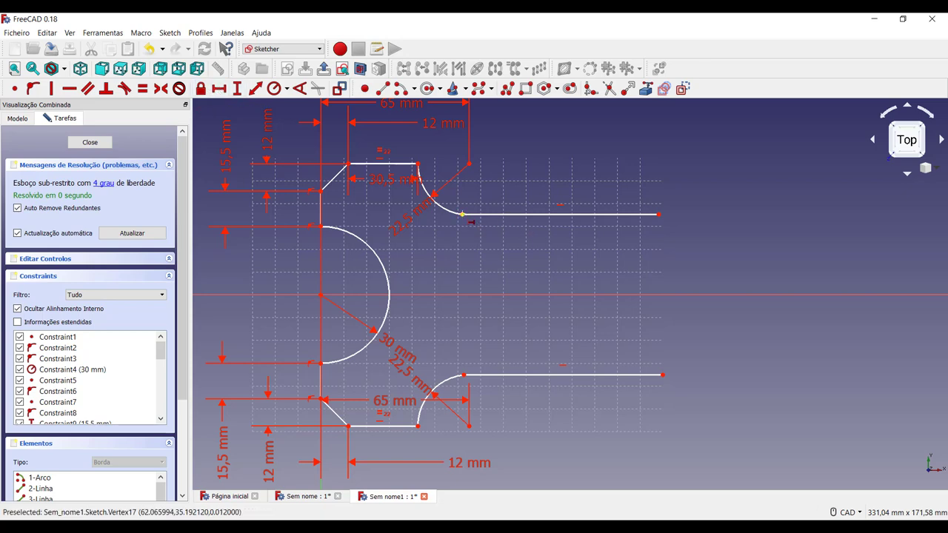
{"action": "left_click", "coordinate": [462, 215]}
{"action": "left_click", "coordinate": [658, 215]}
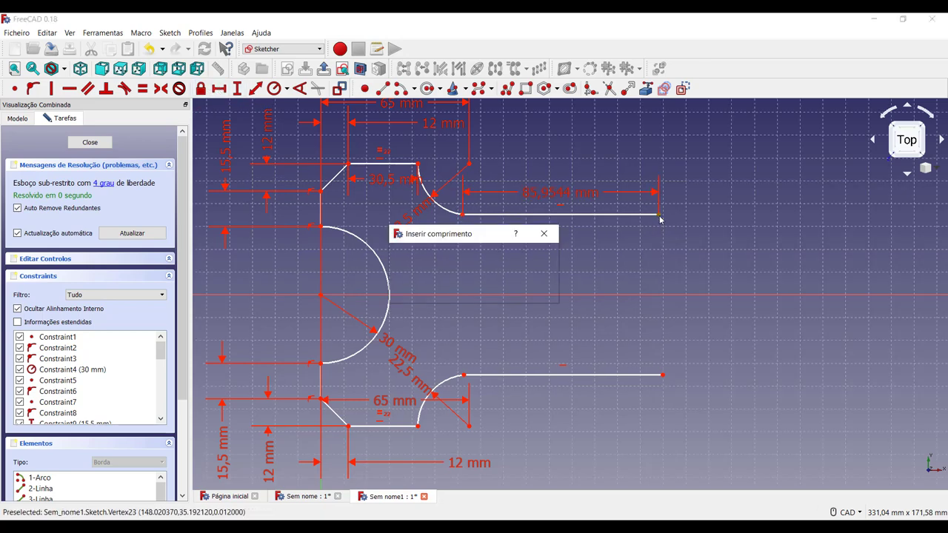
{"action": "type", "text": "115"}
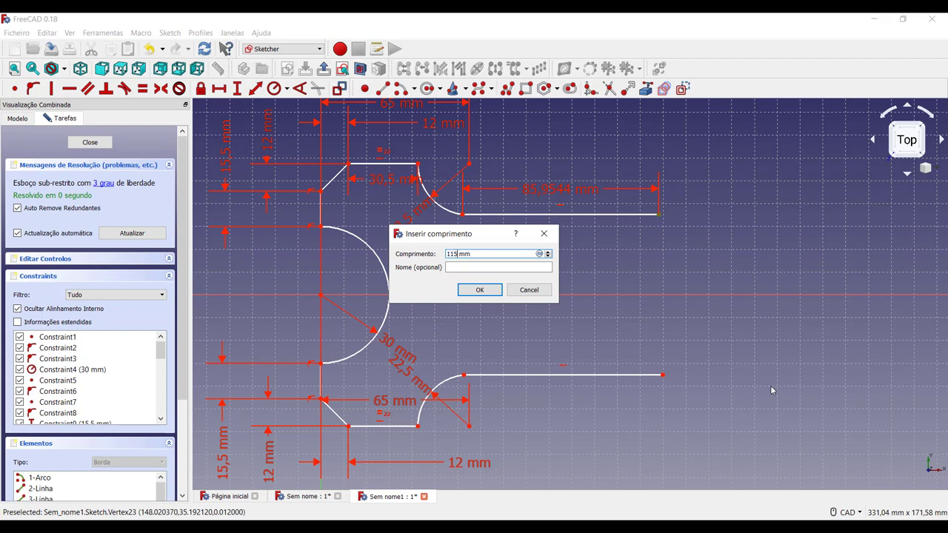
{"action": "key", "text": "Return"}
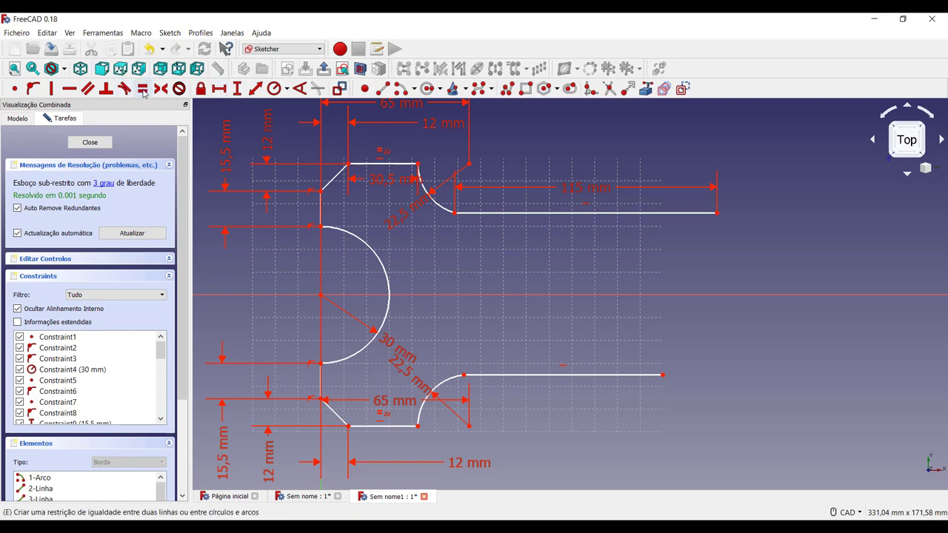
Try equal and 115 mm constraints on the lower line, undoing both
{"action": "left_click", "coordinate": [512, 219]}
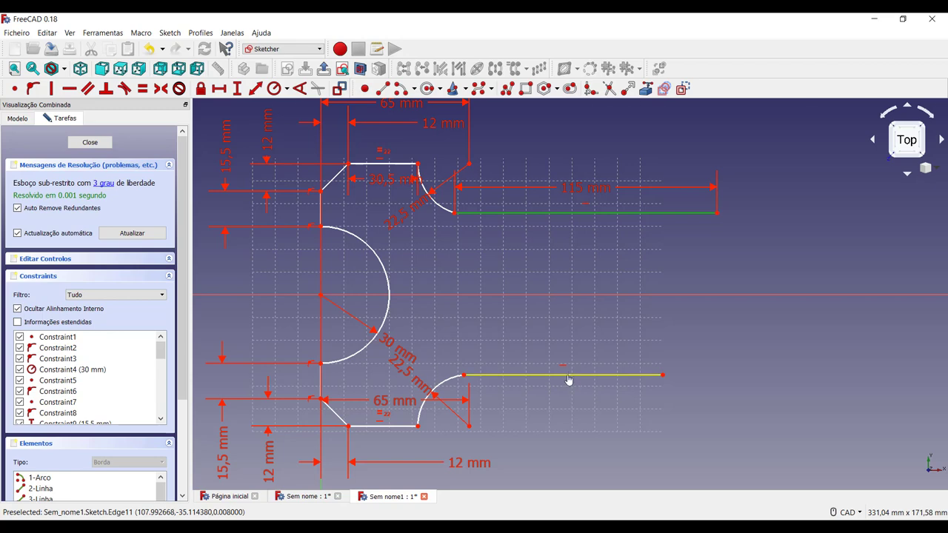
{"action": "left_click", "coordinate": [567, 375]}
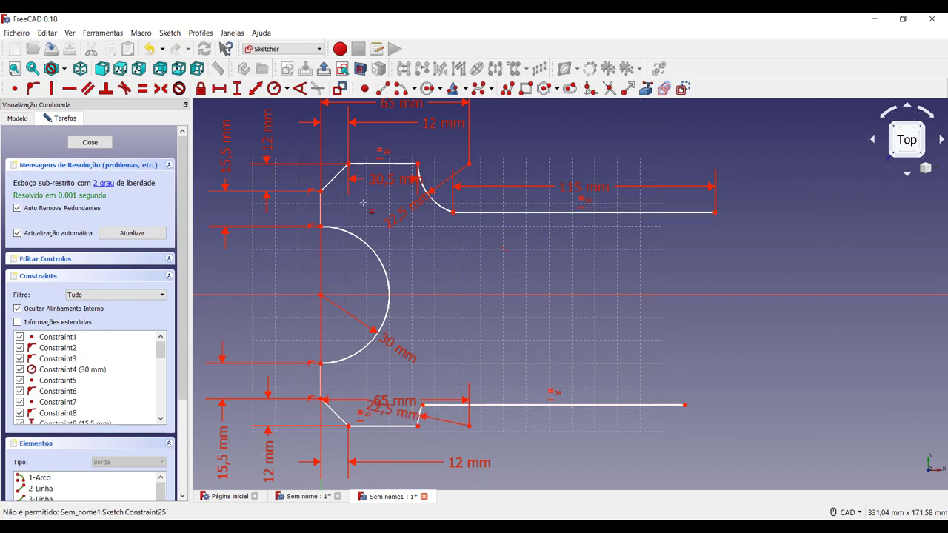
{"action": "key", "text": "ctrl+z"}
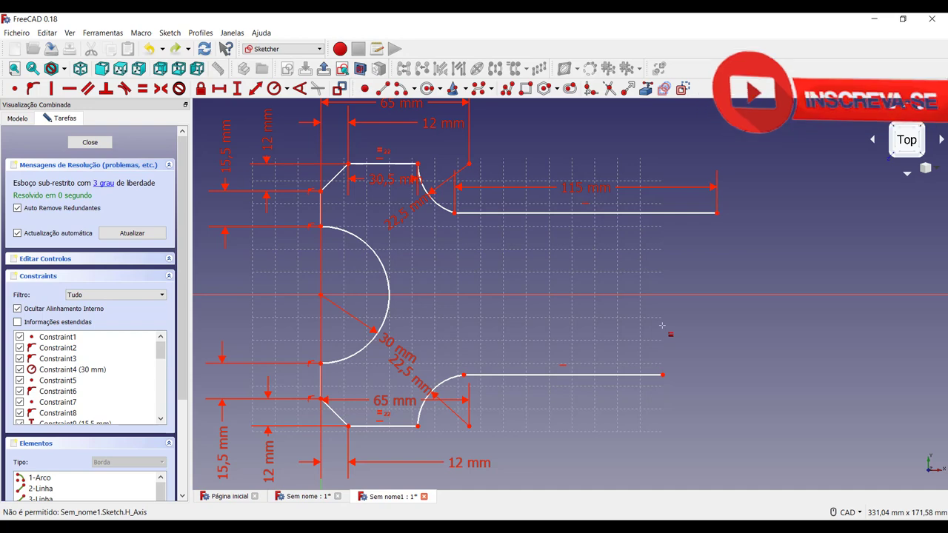
{"action": "left_click", "coordinate": [605, 376]}
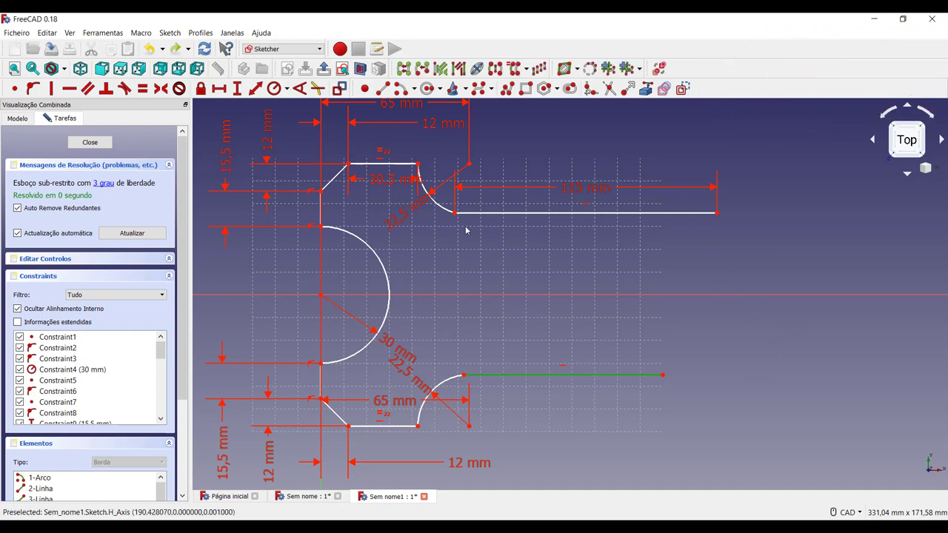
{"action": "left_click", "coordinate": [218, 88]}
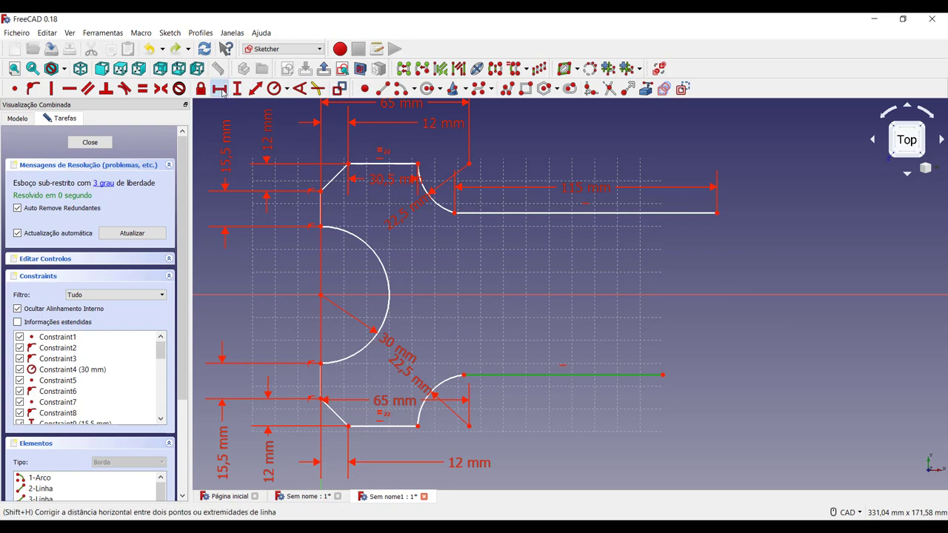
{"action": "type", "text": "115"}
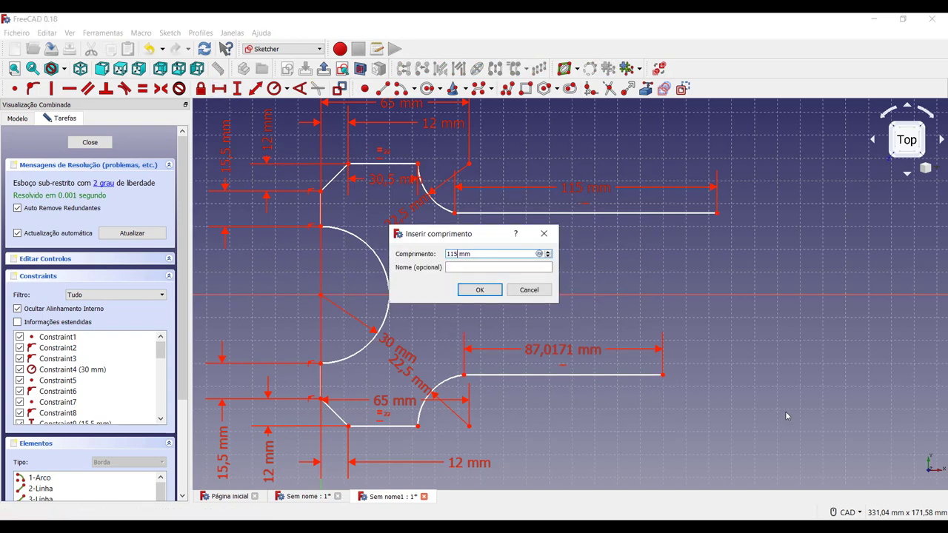
{"action": "key", "text": "Return"}
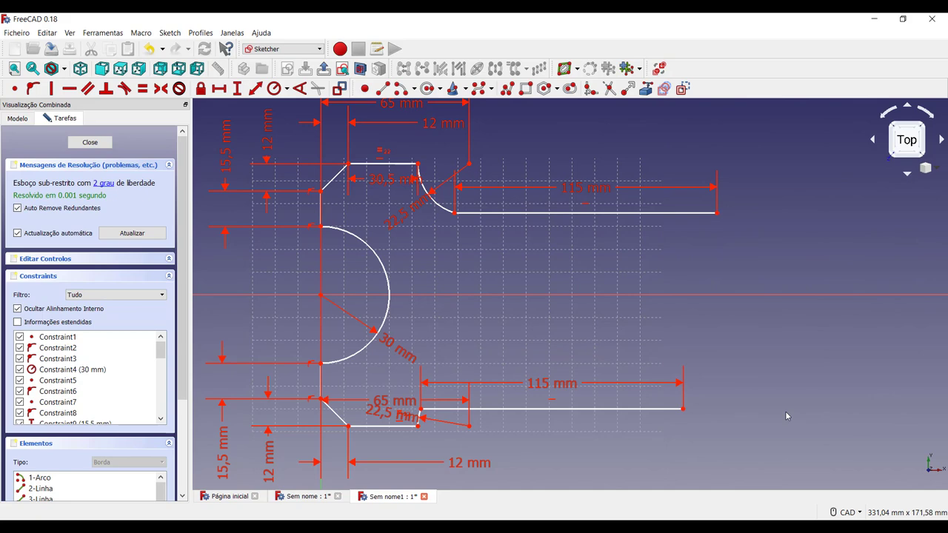
{"action": "key", "text": "ctrl+z"}
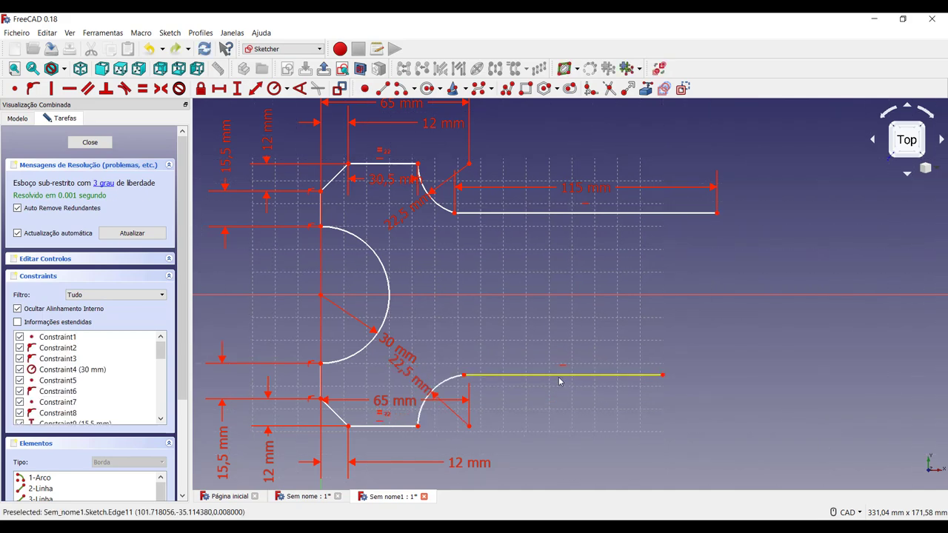
Nudge both lines and attempt a distance from the upper line's start to the origin, dismissing the error
{"action": "mouse_move", "coordinate": [567, 380]}
{"action": "left_mouse_down"}
{"action": "mouse_move", "coordinate": [594, 366]}
{"action": "mouse_move", "coordinate": [573, 368]}
{"action": "left_mouse_up"}
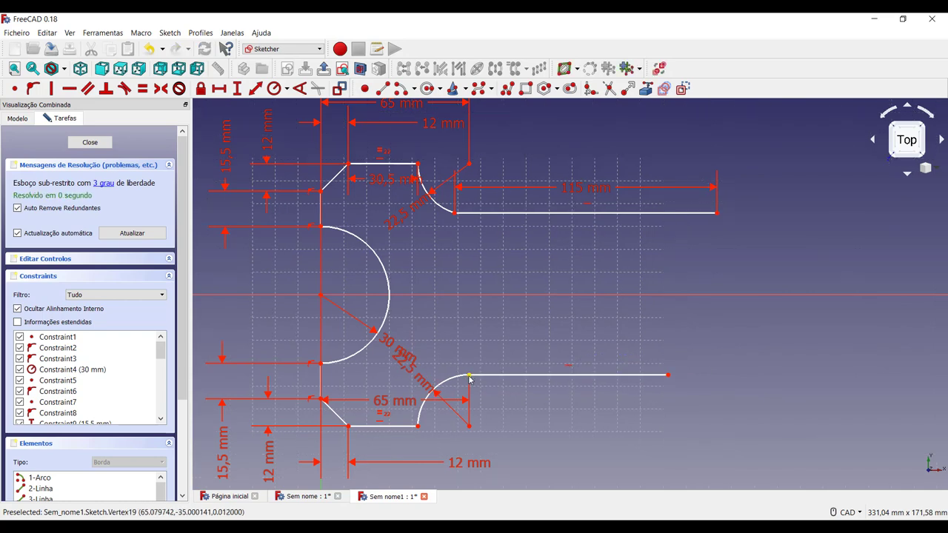
{"action": "left_click", "coordinate": [470, 378]}
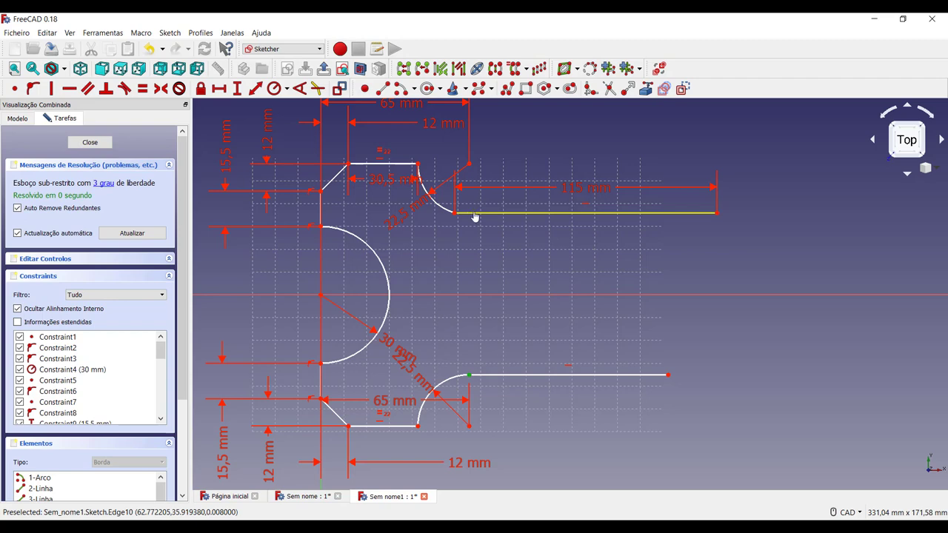
{"action": "mouse_move", "coordinate": [465, 214]}
{"action": "left_mouse_down"}
{"action": "mouse_move", "coordinate": [477, 220]}
{"action": "mouse_move", "coordinate": [468, 217]}
{"action": "left_mouse_up"}
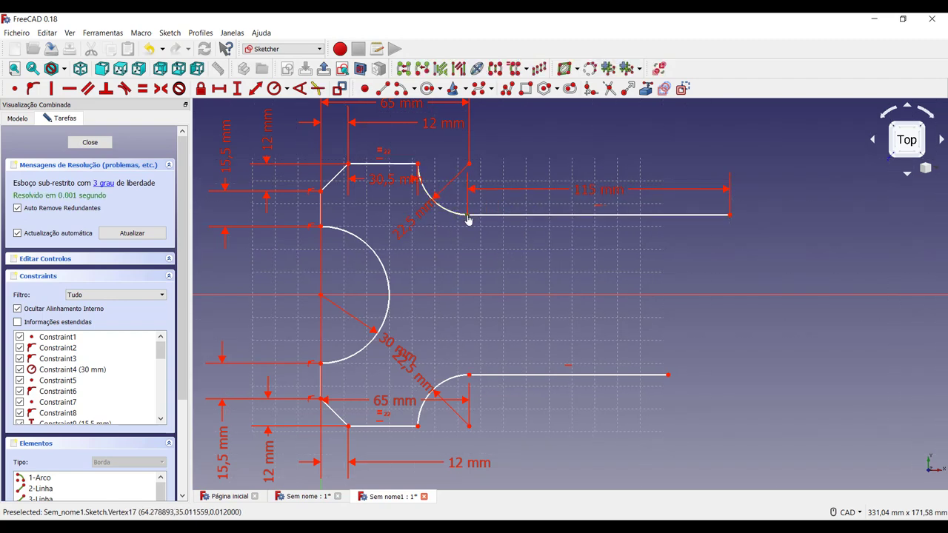
{"action": "left_click", "coordinate": [467, 216]}
{"action": "left_click", "coordinate": [320, 296]}
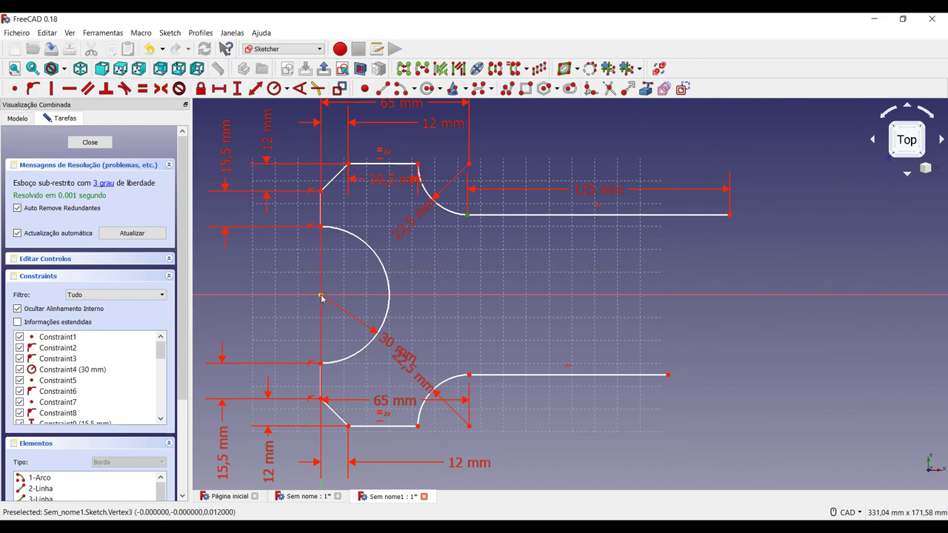
{"action": "left_click", "coordinate": [220, 89]}
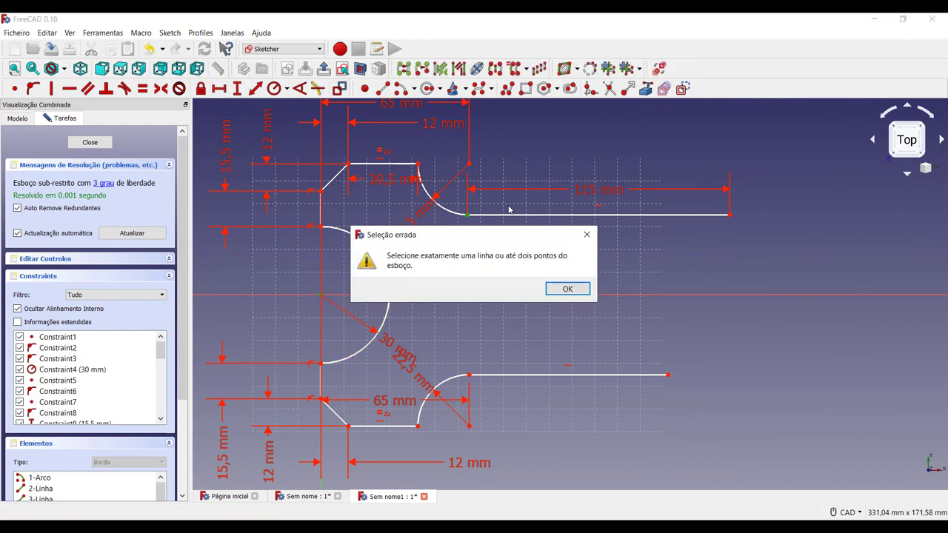
{"action": "left_click", "coordinate": [567, 289]}
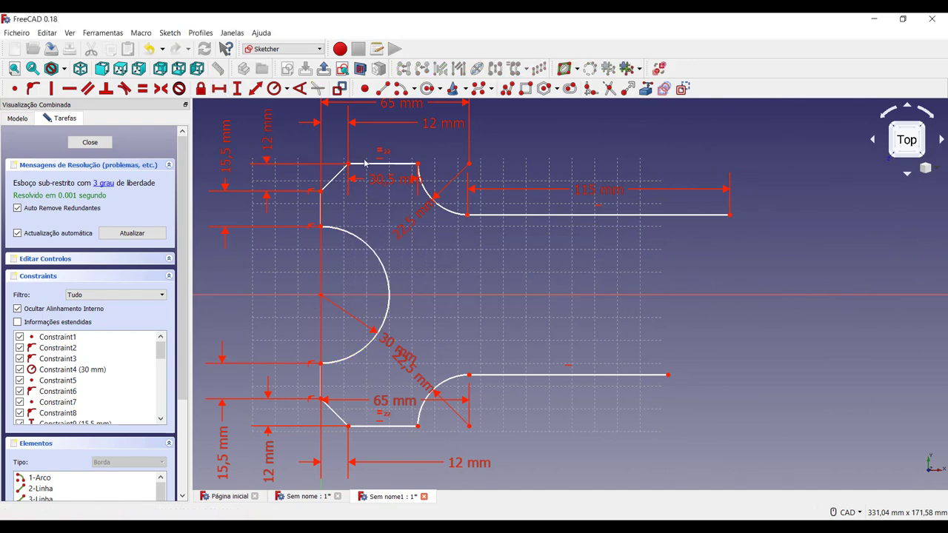
Set the start points of both long lines 65 mm horizontally from the origin
{"action": "left_click", "coordinate": [219, 89]}
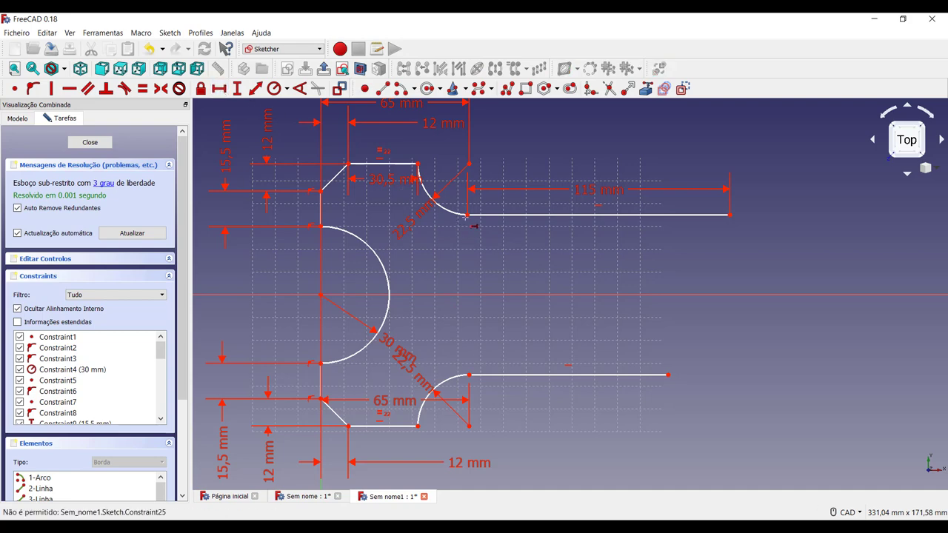
{"action": "left_click", "coordinate": [320, 295]}
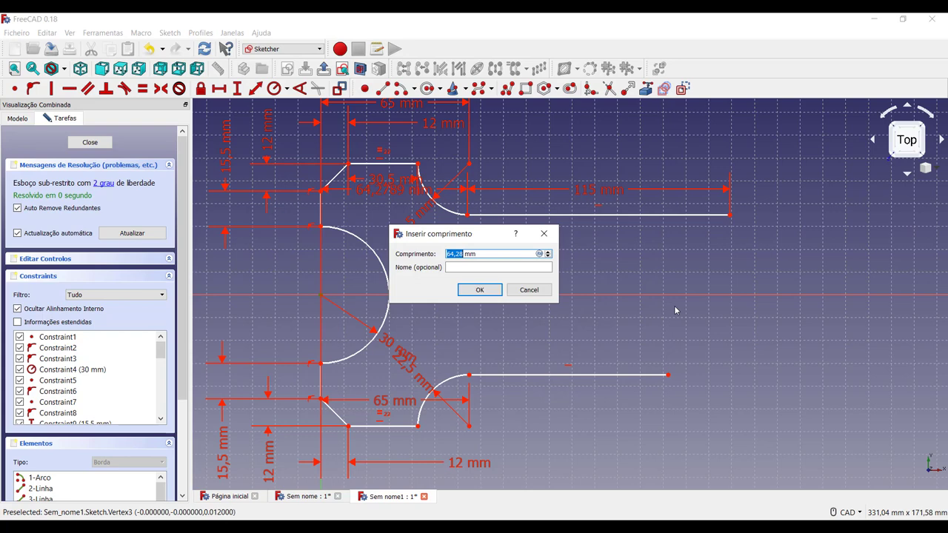
{"action": "type", "text": "65"}
{"action": "key", "text": "Return"}
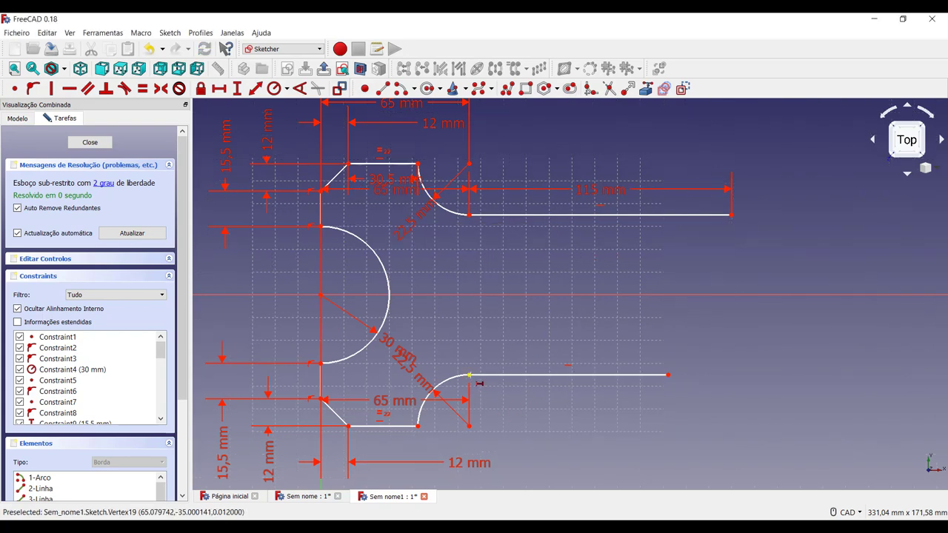
{"action": "left_click", "coordinate": [468, 375]}
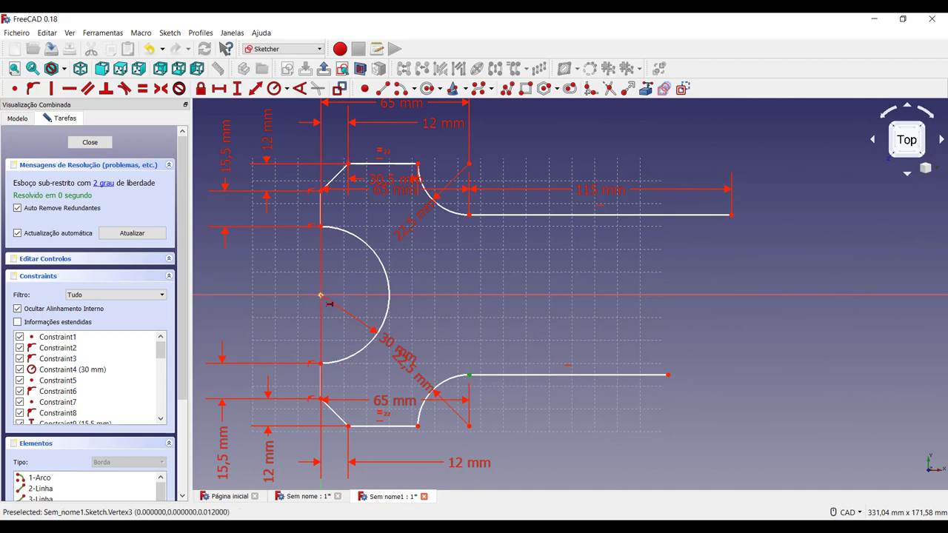
{"action": "left_click", "coordinate": [321, 297]}
{"action": "type", "text": "65"}
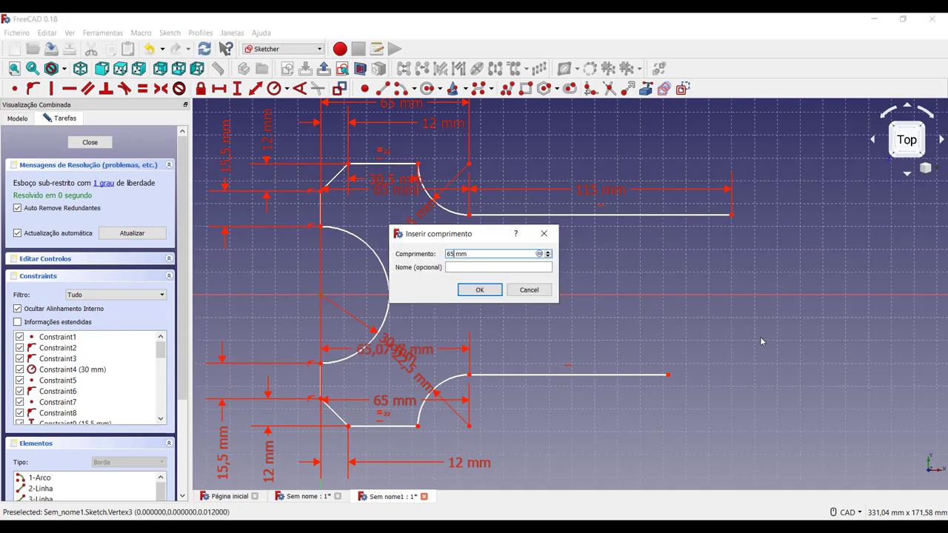
{"action": "key", "text": "Return"}
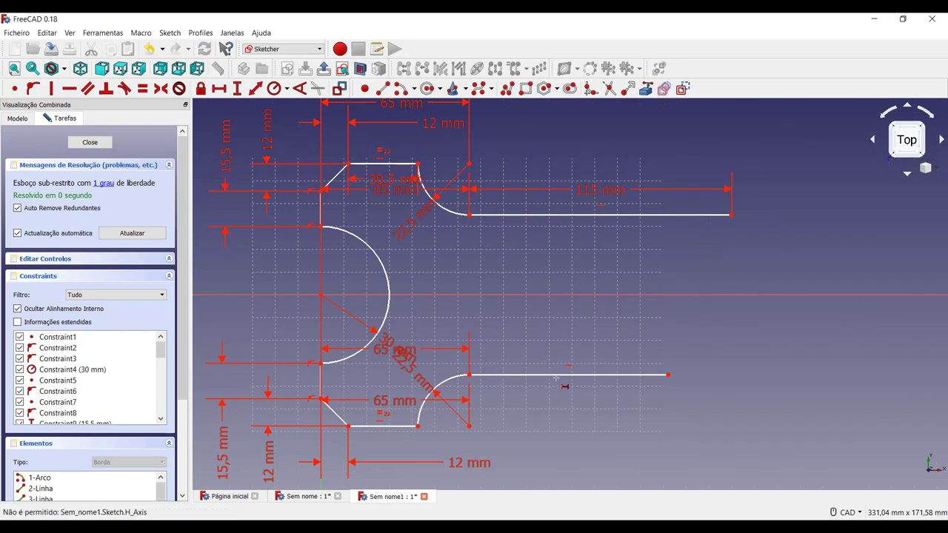
Make the lower long line equal to the upper 115 mm line
{"action": "left_click", "coordinate": [142, 94]}
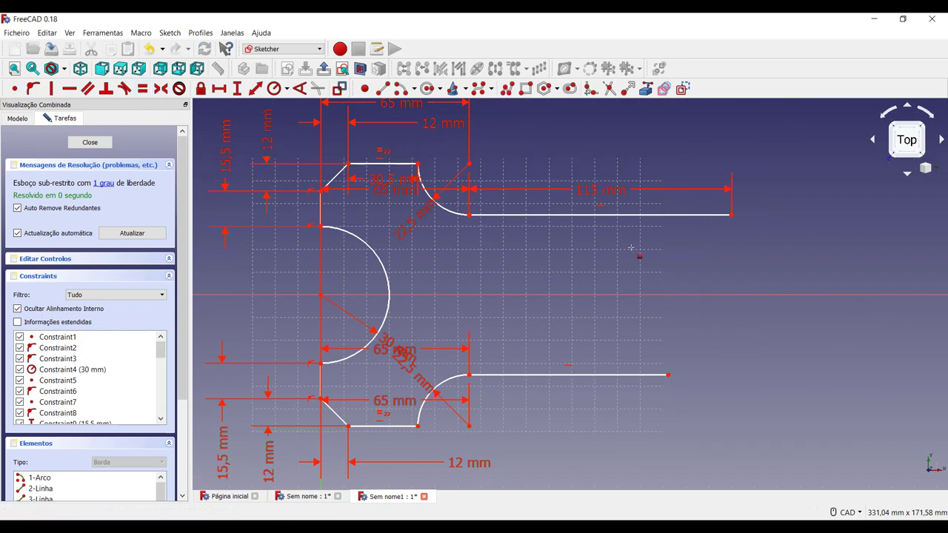
{"action": "left_click", "coordinate": [591, 216]}
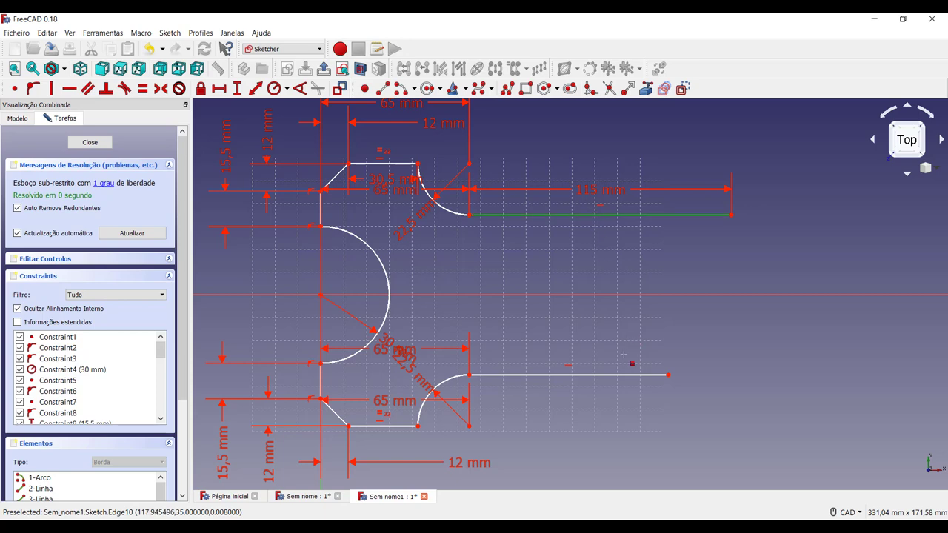
{"action": "left_click", "coordinate": [615, 375]}
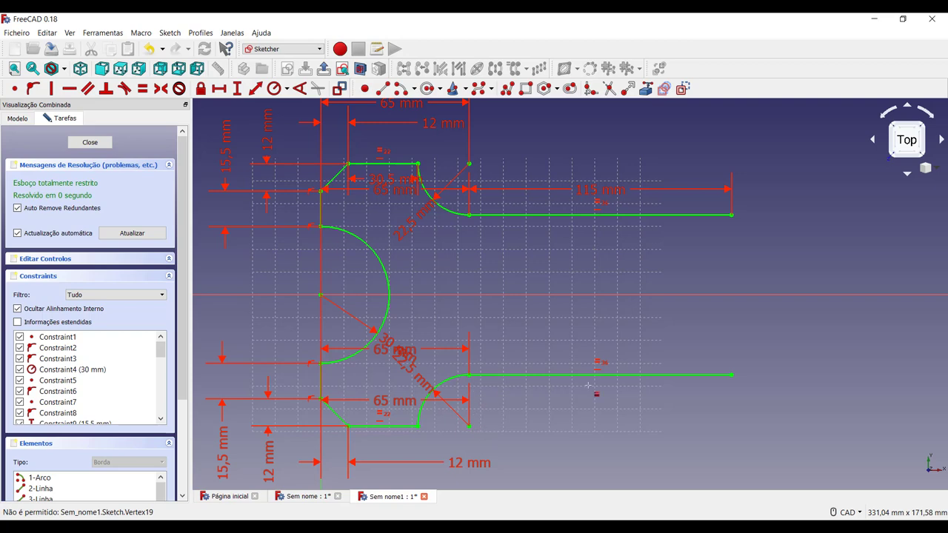
Move the 30 mm radius label and both 65 mm dimensions lower, clear of the profile
{"action": "scroll", "coordinate": [747, 319], "scroll_direction": "up", "scroll_amount": 2}
{"action": "scroll", "coordinate": [571, 348], "scroll_direction": "down", "scroll_amount": 2}
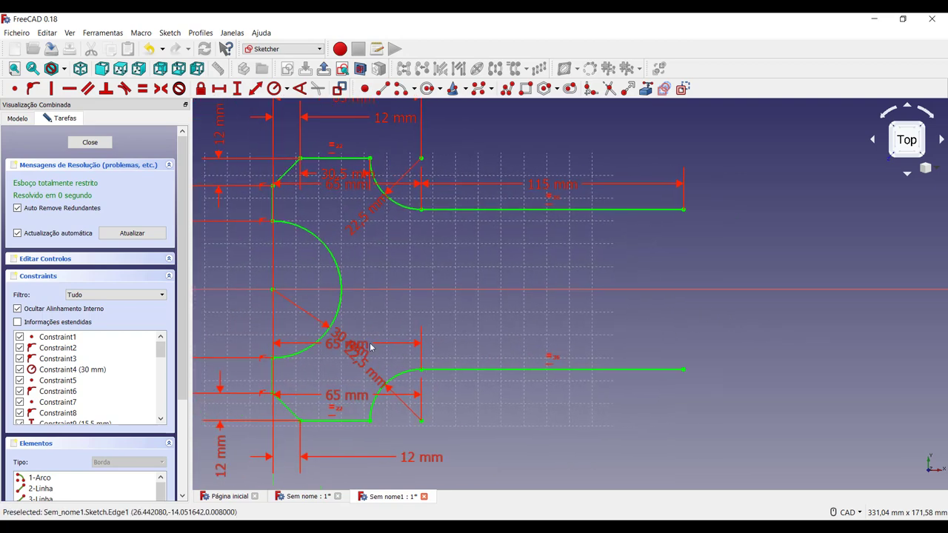
{"action": "mouse_move", "coordinate": [335, 340]}
{"action": "left_mouse_down"}
{"action": "mouse_move", "coordinate": [352, 428]}
{"action": "mouse_move", "coordinate": [372, 313]}
{"action": "left_mouse_up"}
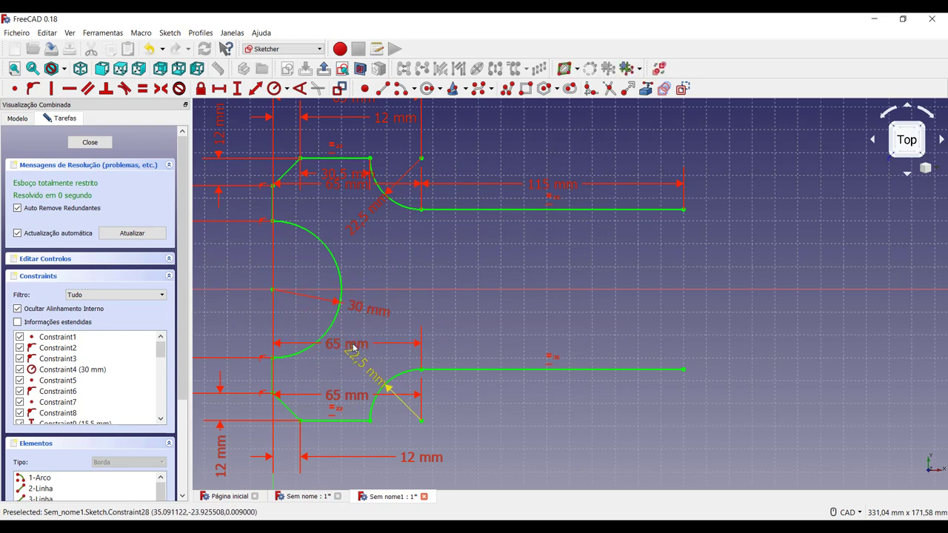
{"action": "left_click_drag", "start_coordinate": [345, 345], "coordinate": [337, 488]}
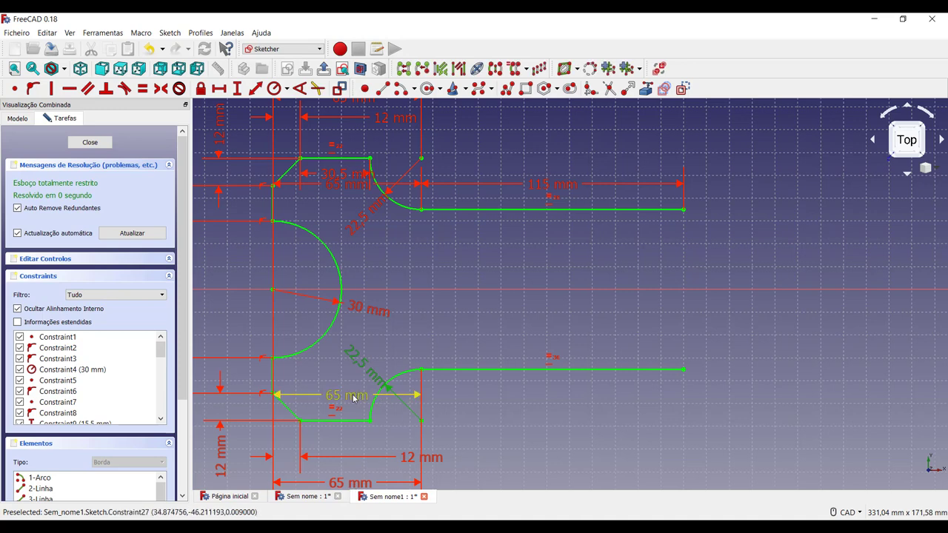
{"action": "left_click_drag", "start_coordinate": [353, 398], "coordinate": [355, 444]}
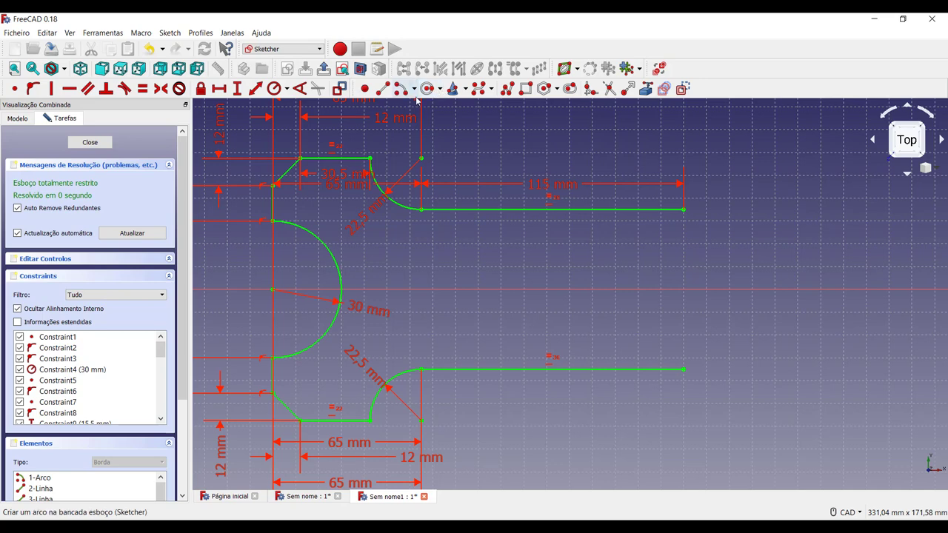
Draw a semicircular arc centred on the horizontal axis joining the two 115 mm lines' right ends
{"action": "left_click", "coordinate": [404, 89]}
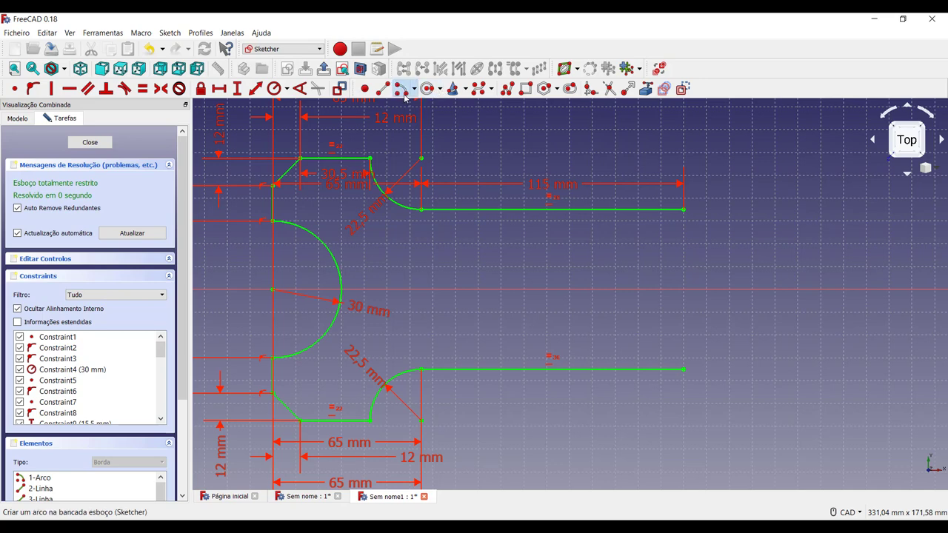
{"action": "left_click", "coordinate": [684, 290]}
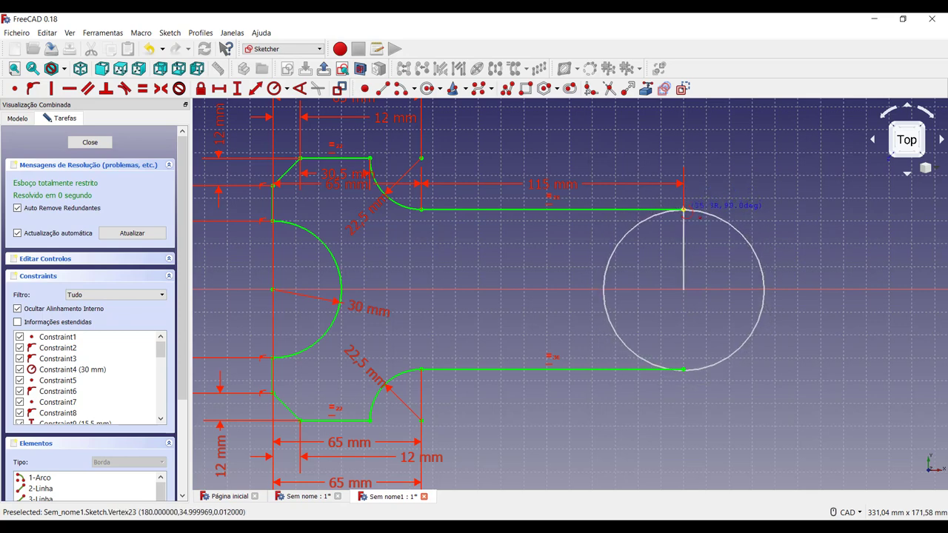
{"action": "left_click", "coordinate": [683, 211]}
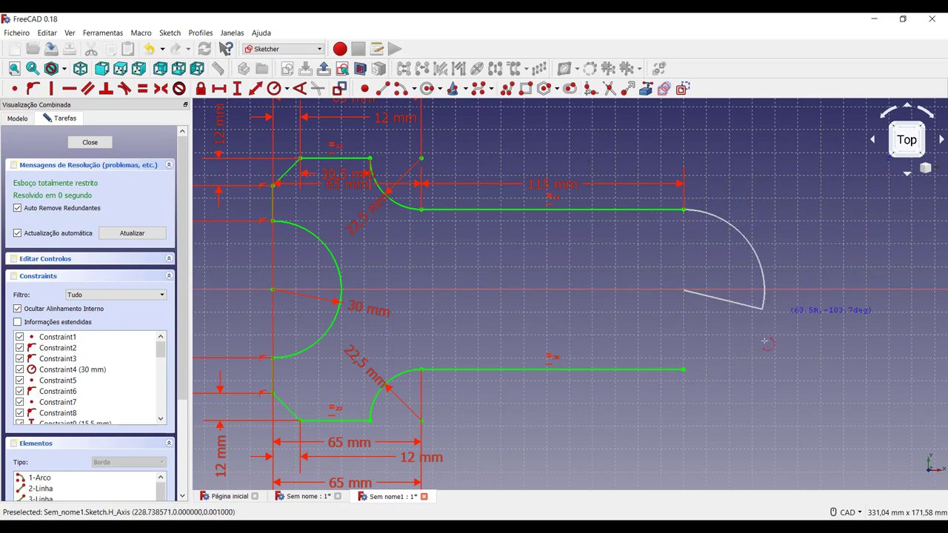
{"action": "left_click", "coordinate": [683, 369]}
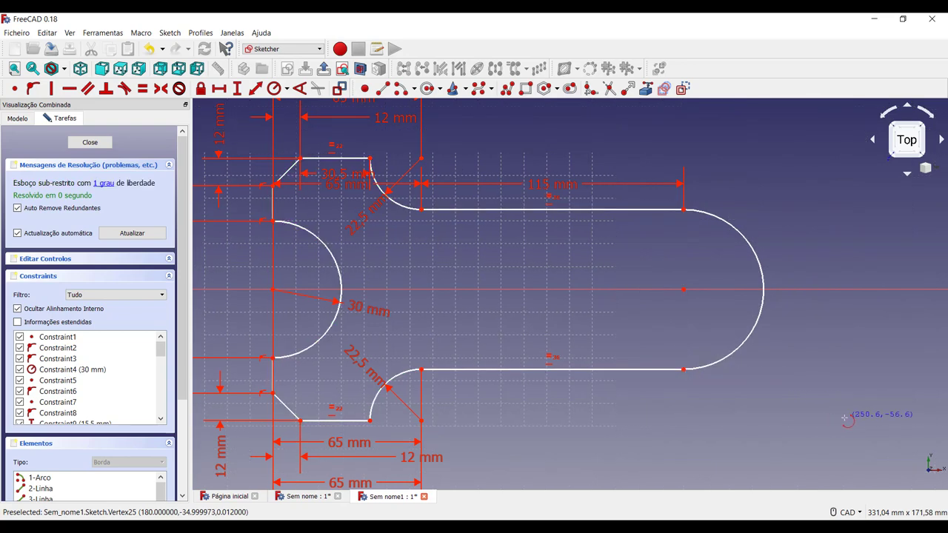
{"action": "scroll", "coordinate": [513, 406], "scroll_direction": "down", "scroll_amount": 2}
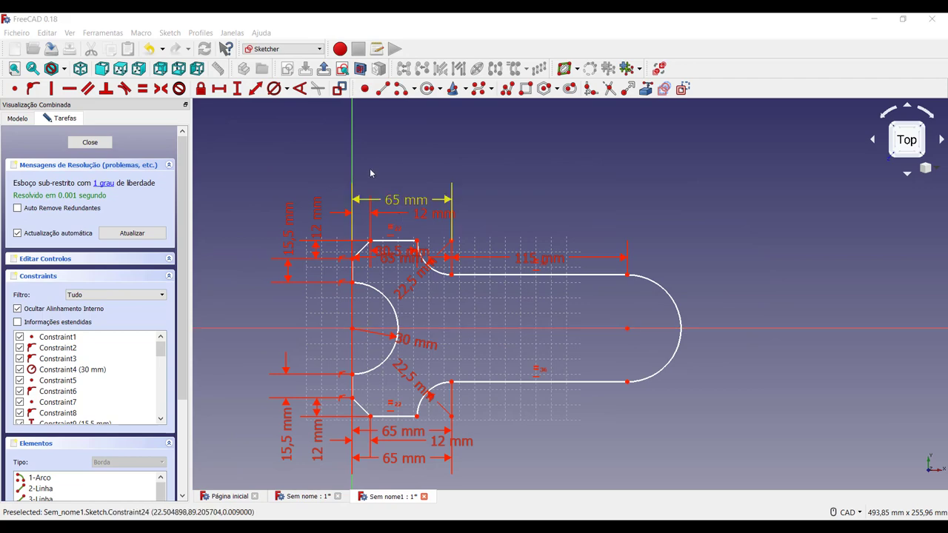
Fix the right arc centre 180 mm horizontally from the left notch centre and draw a circle there
{"action": "left_click", "coordinate": [219, 89]}
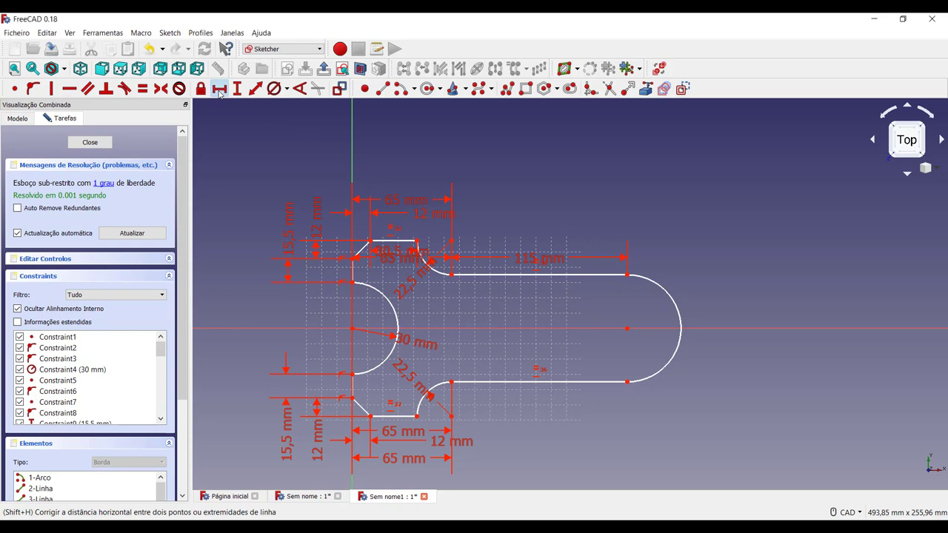
{"action": "left_click", "coordinate": [627, 328]}
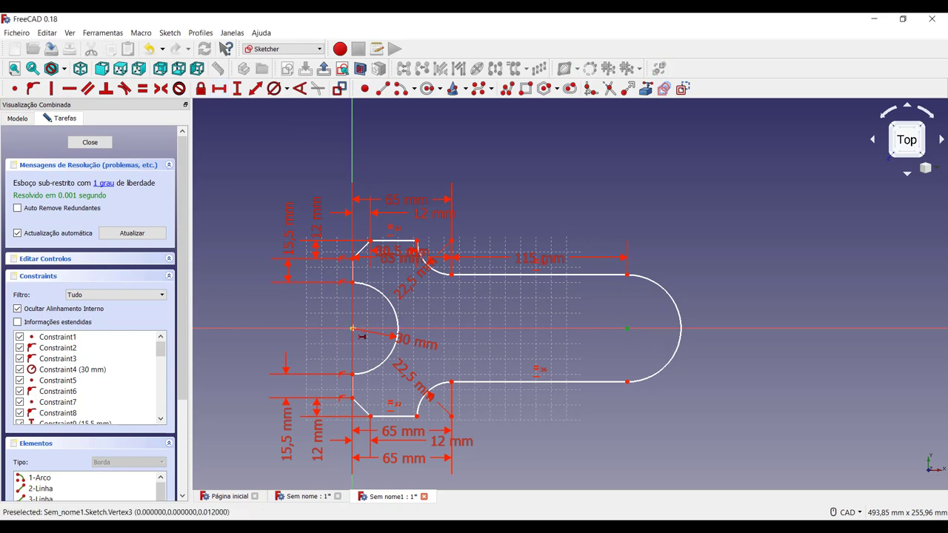
{"action": "left_click", "coordinate": [353, 328]}
{"action": "type", "text": "18"}
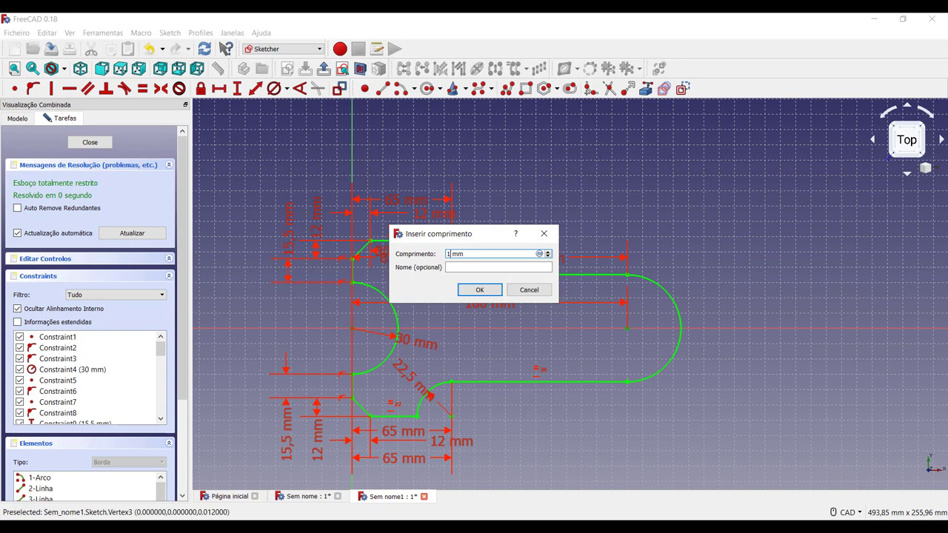
{"action": "type", "text": "0"}
{"action": "key", "text": "Return"}
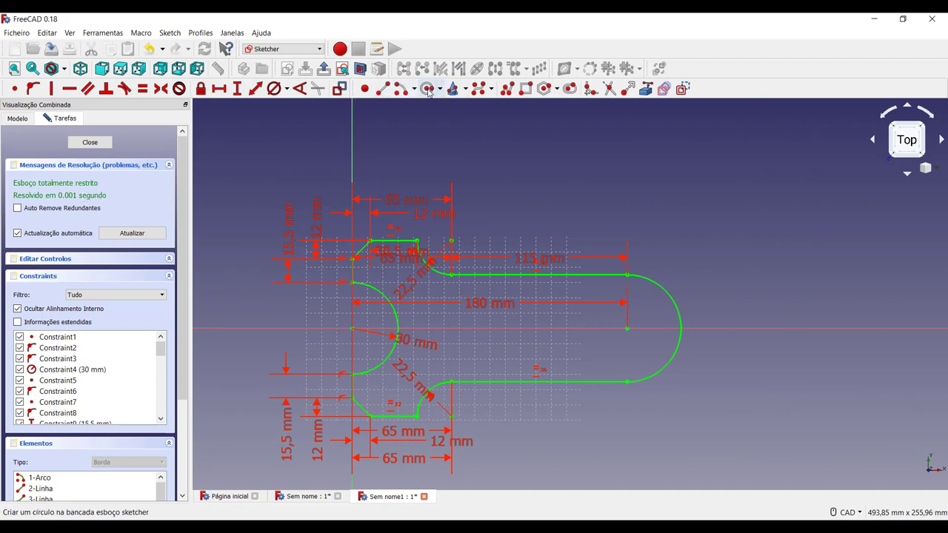
{"action": "left_click", "coordinate": [627, 328]}
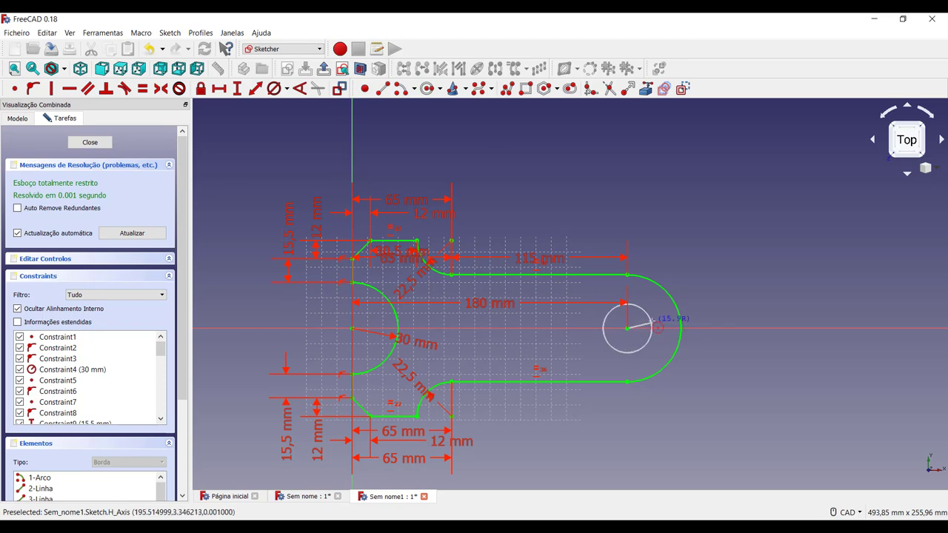
{"action": "left_click", "coordinate": [662, 324]}
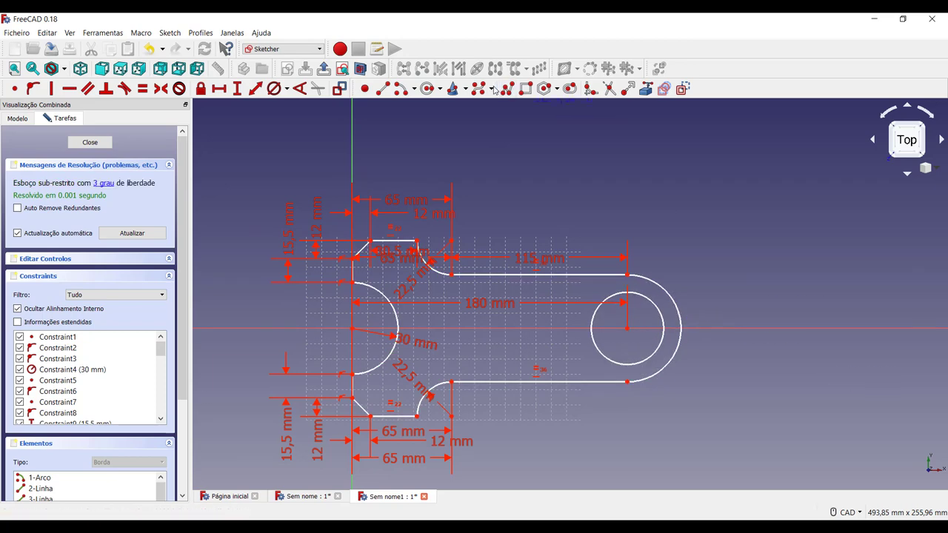
Give the circle on the right arc centre a 40 mm diameter
{"action": "left_click", "coordinate": [651, 297]}
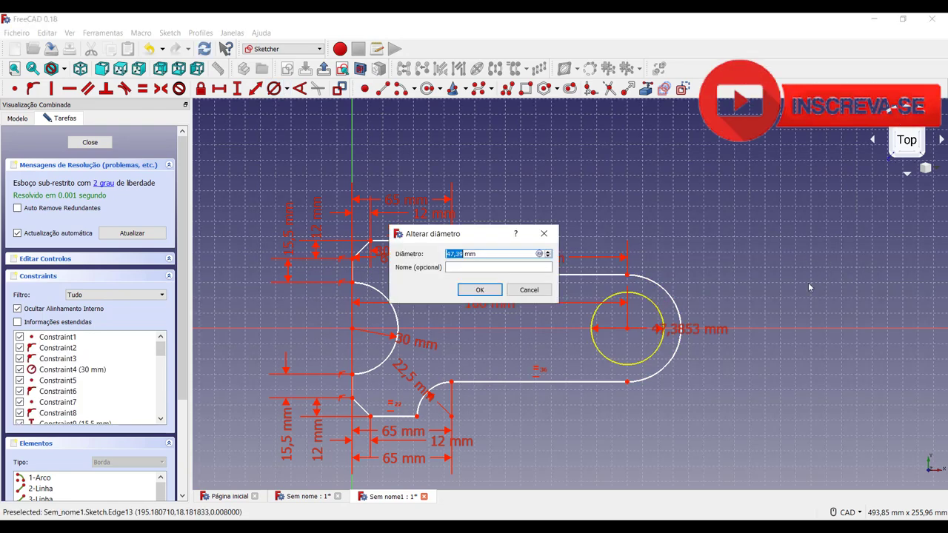
{"action": "type", "text": "40"}
{"action": "key", "text": "Return"}
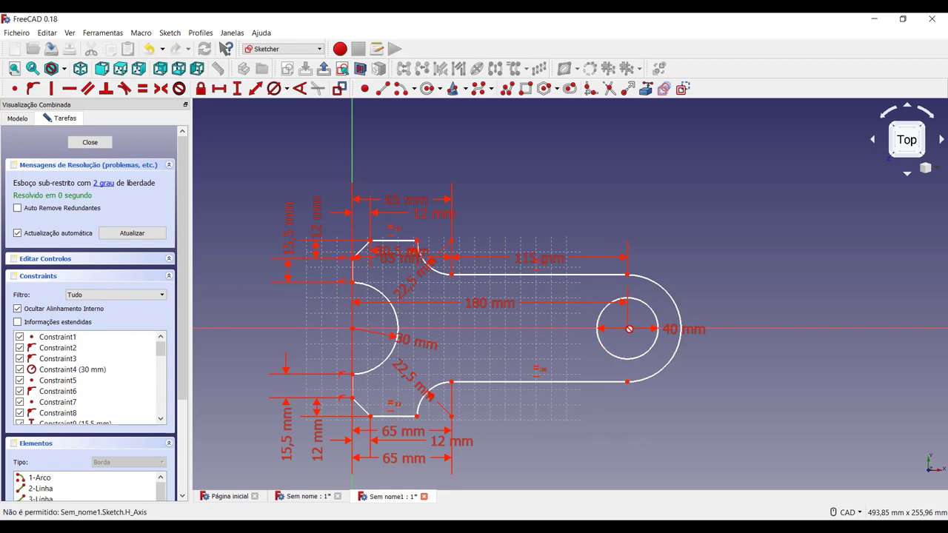
Try a horizontal distance between the circle centre and left notch centre, then cancel it as redundant
{"action": "left_click", "coordinate": [218, 88]}
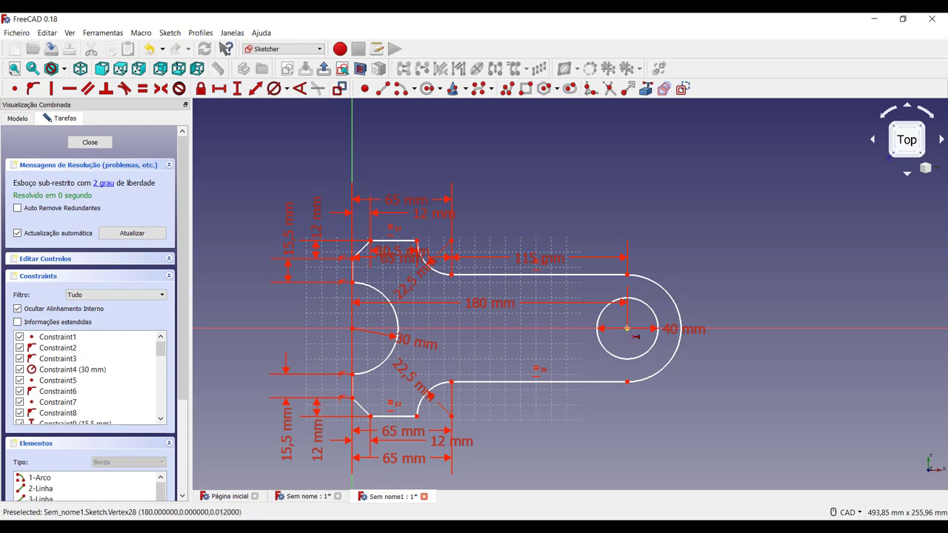
{"action": "left_click", "coordinate": [627, 328]}
{"action": "left_click", "coordinate": [352, 328]}
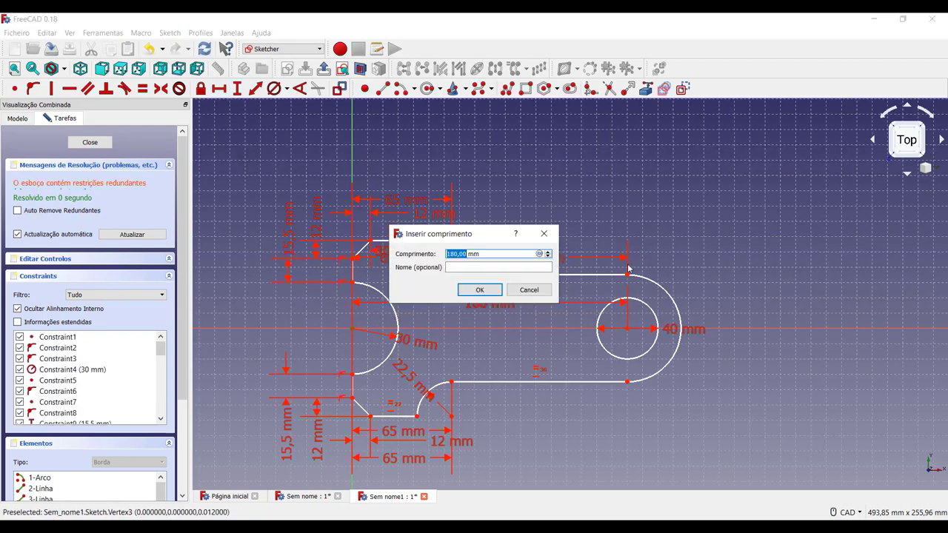
{"action": "left_click", "coordinate": [527, 290]}
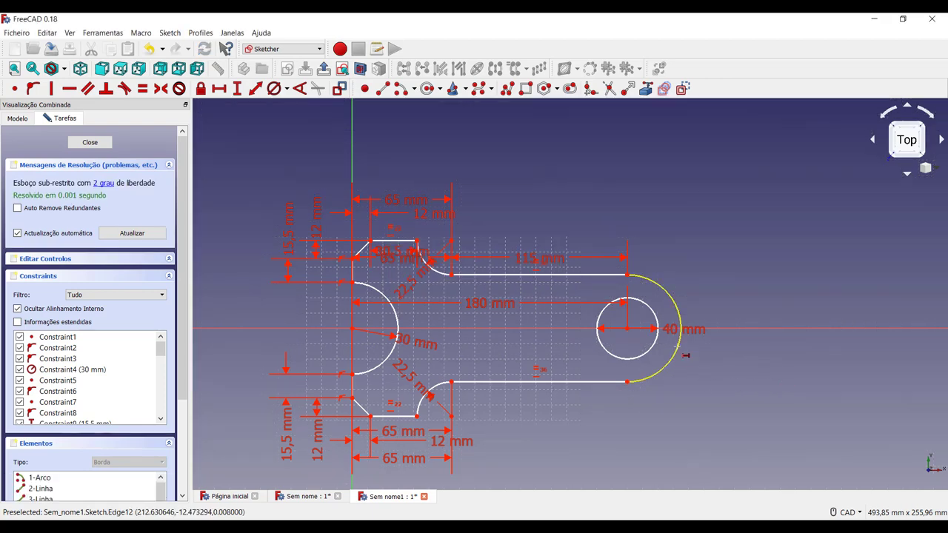
Try a radius dimension on the right arc, then cancel it as redundant
{"action": "left_click", "coordinate": [285, 89]}
{"action": "left_click", "coordinate": [304, 100]}
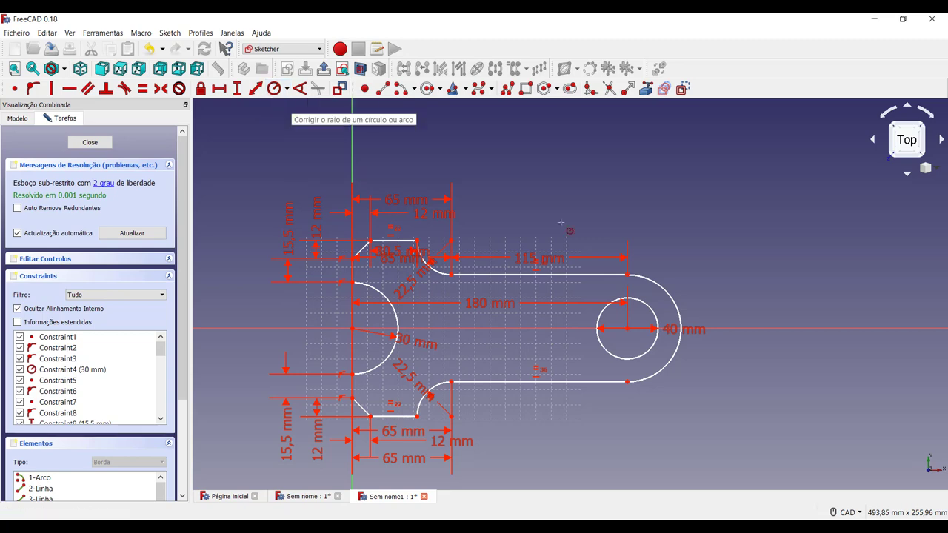
{"action": "left_click", "coordinate": [648, 281]}
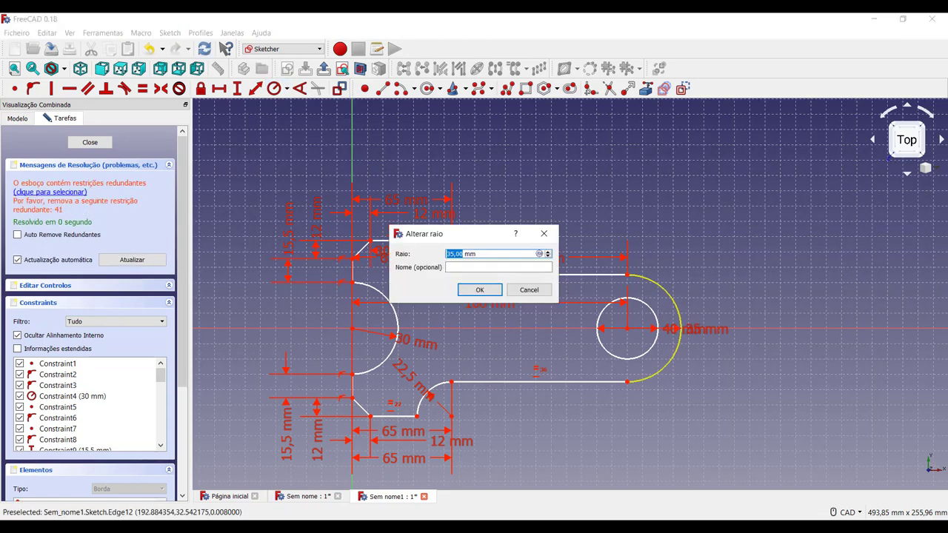
{"action": "left_click", "coordinate": [527, 291]}
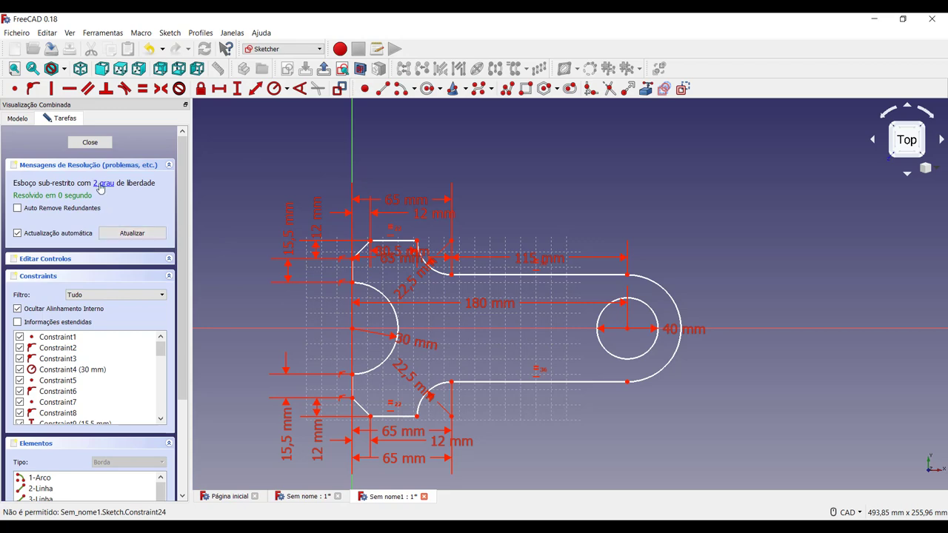
Close the sketch to view the padded part, reopen it, and pull the small circle off the arc centre
{"action": "key", "text": "Escape"}
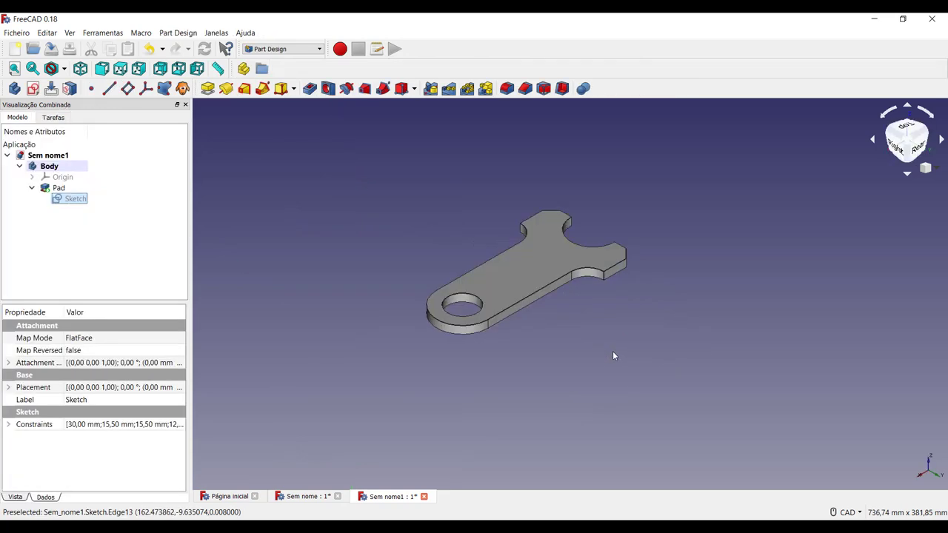
{"action": "double_click", "coordinate": [75, 198]}
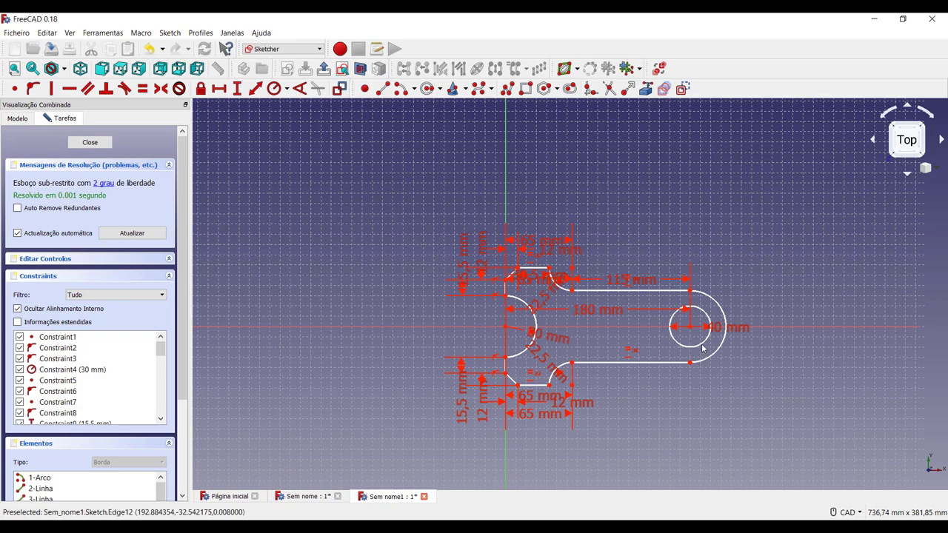
{"action": "mouse_move", "coordinate": [702, 348]}
{"action": "left_mouse_down"}
{"action": "mouse_move", "coordinate": [661, 363]}
{"action": "mouse_move", "coordinate": [648, 353]}
{"action": "left_mouse_up"}
Make the 40 mm circle's centre coincident with the right arc's centre
{"action": "scroll", "coordinate": [802, 299], "scroll_direction": "down", "scroll_amount": 4}
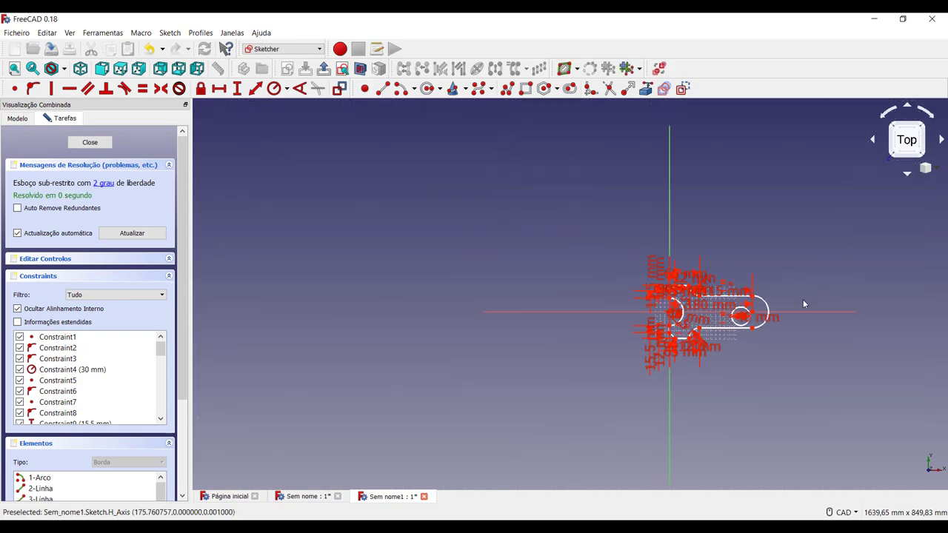
{"action": "scroll", "coordinate": [744, 315], "scroll_direction": "up", "scroll_amount": 5}
{"action": "scroll", "coordinate": [743, 316], "scroll_direction": "up", "scroll_amount": 4}
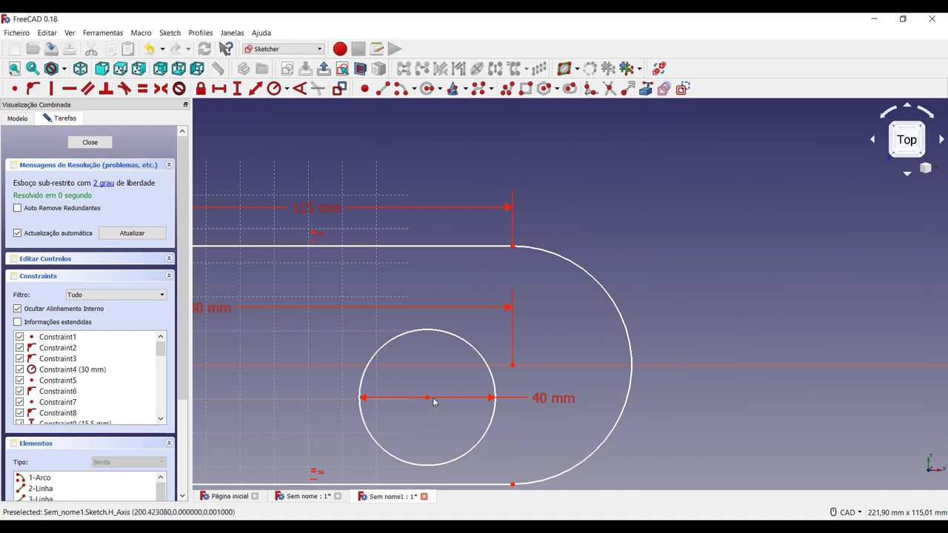
{"action": "left_click", "coordinate": [14, 90]}
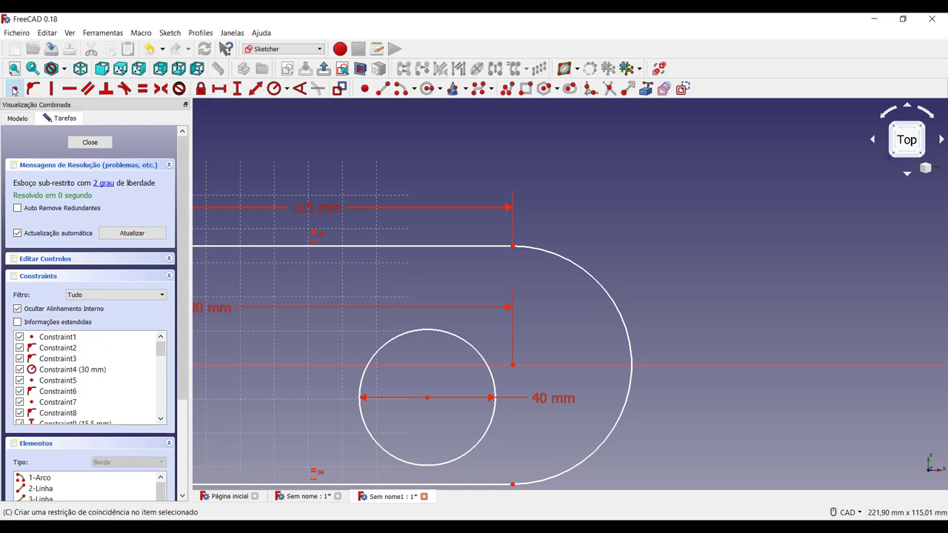
{"action": "left_click", "coordinate": [427, 397]}
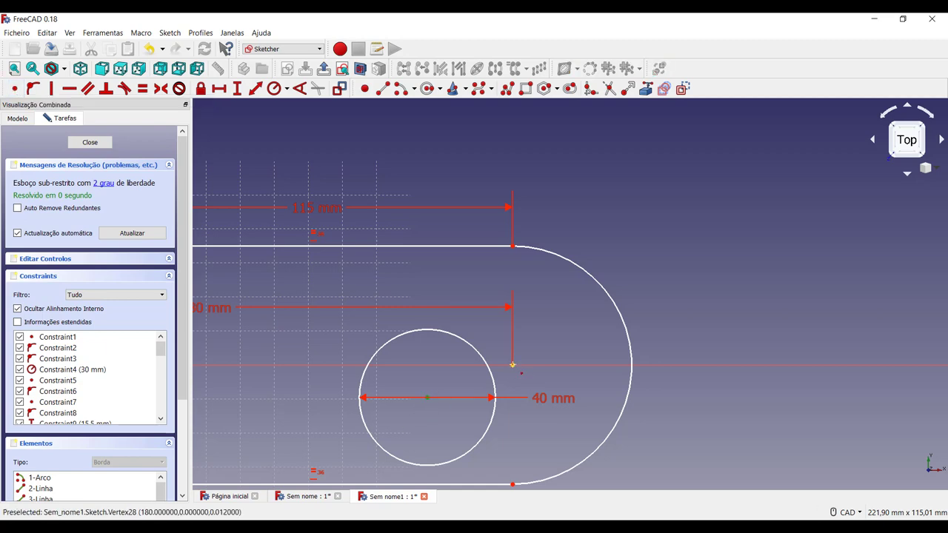
{"action": "left_click", "coordinate": [513, 367]}
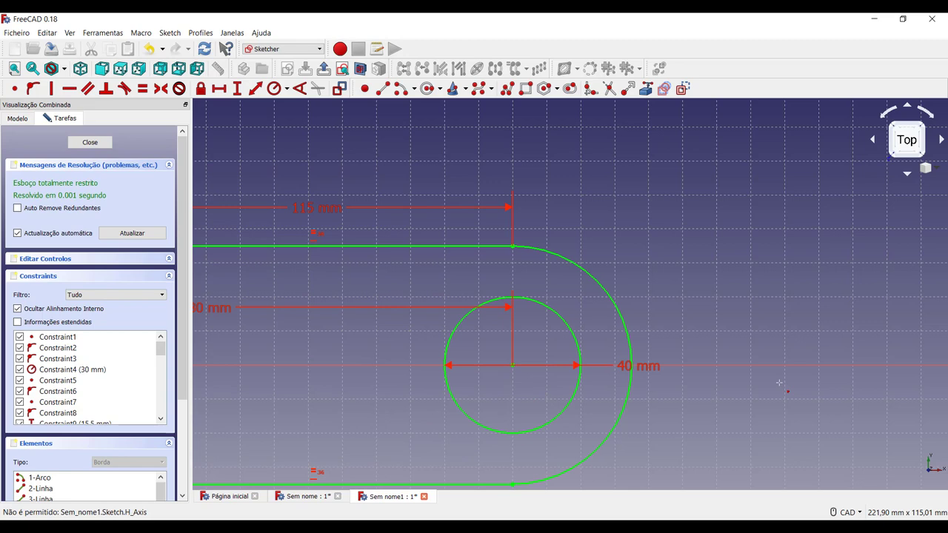
{"action": "scroll", "coordinate": [655, 316], "scroll_direction": "down", "scroll_amount": 4}
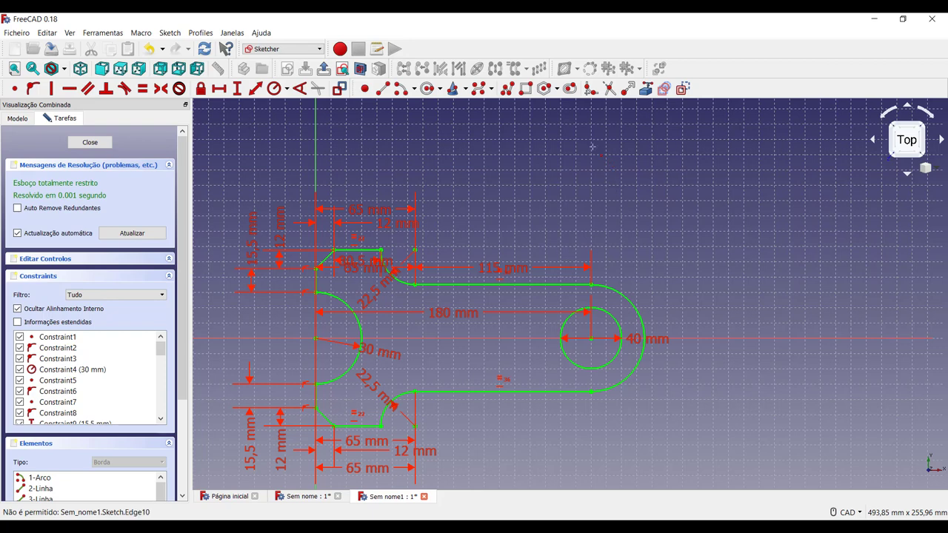
Draw a slot along the horizontal axis, ending short of the round hole
{"action": "left_click", "coordinate": [569, 89]}
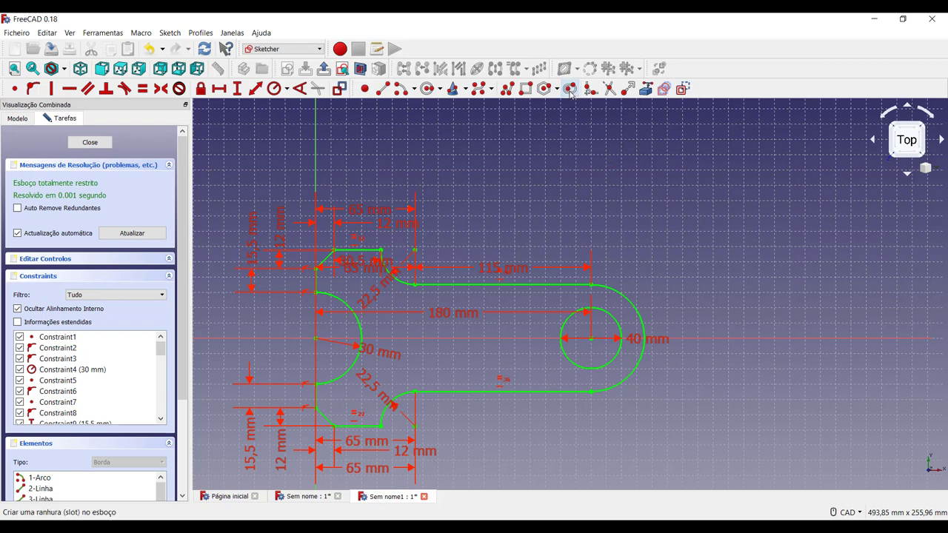
{"action": "left_click", "coordinate": [424, 338]}
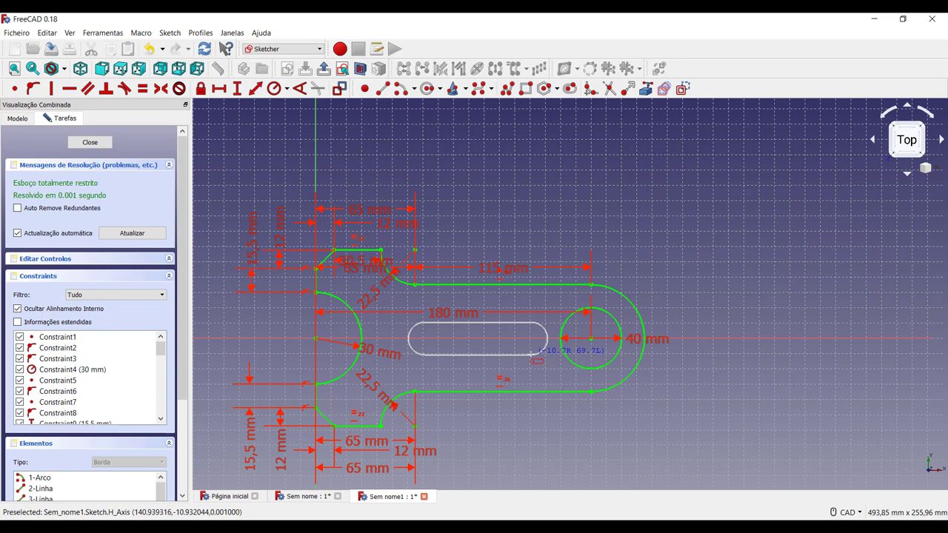
{"action": "left_click", "coordinate": [531, 358]}
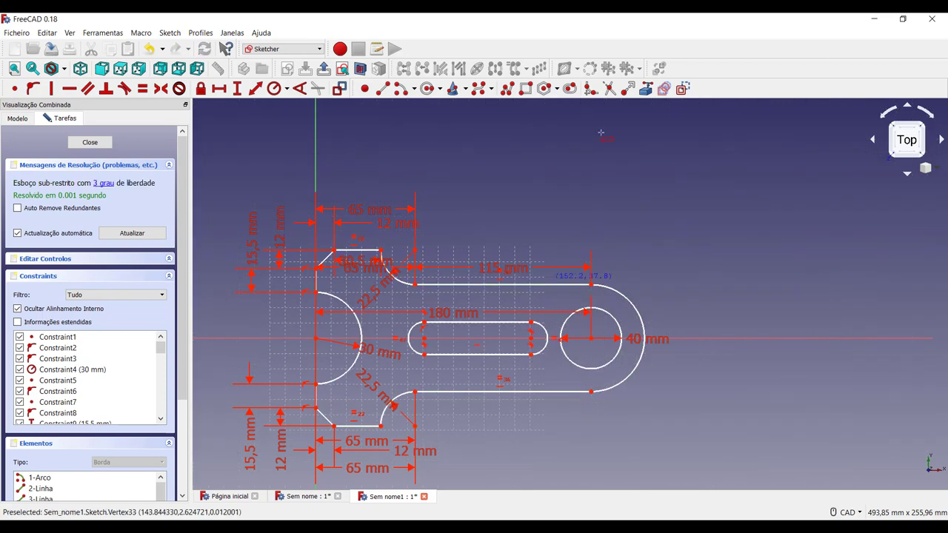
{"action": "left_click", "coordinate": [574, 88]}
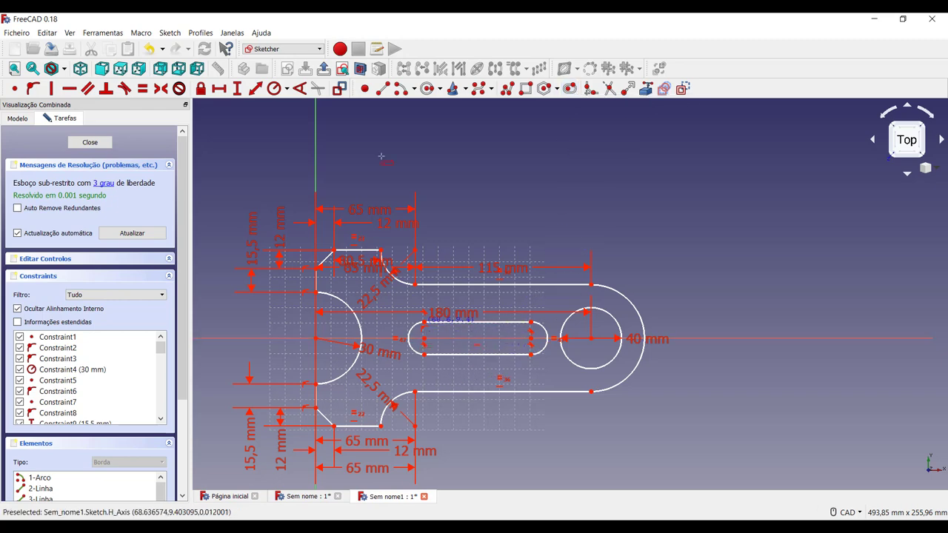
Dimension the slot's ends horizontally at 65 mm and 115 mm
{"action": "left_click", "coordinate": [221, 95]}
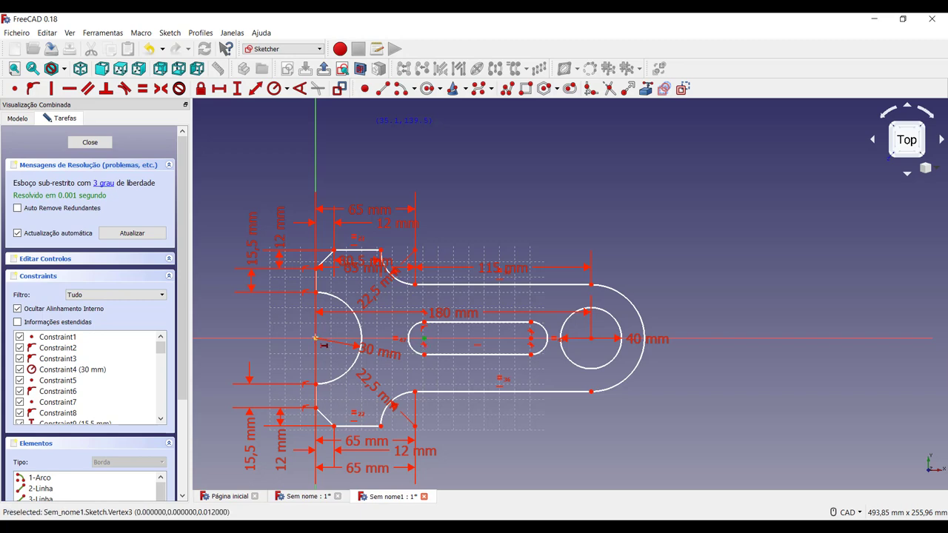
{"action": "left_click", "coordinate": [314, 338]}
{"action": "type", "text": "65"}
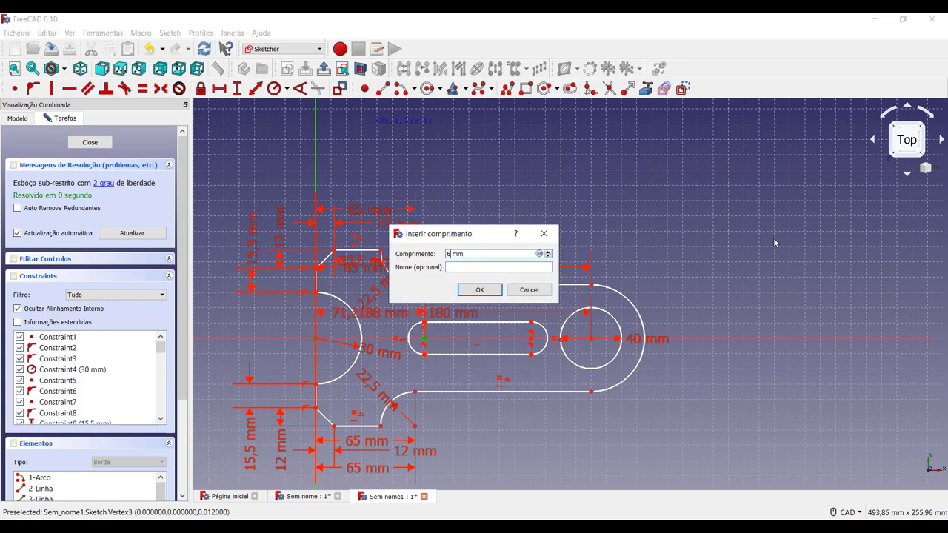
{"action": "key", "text": "Return"}
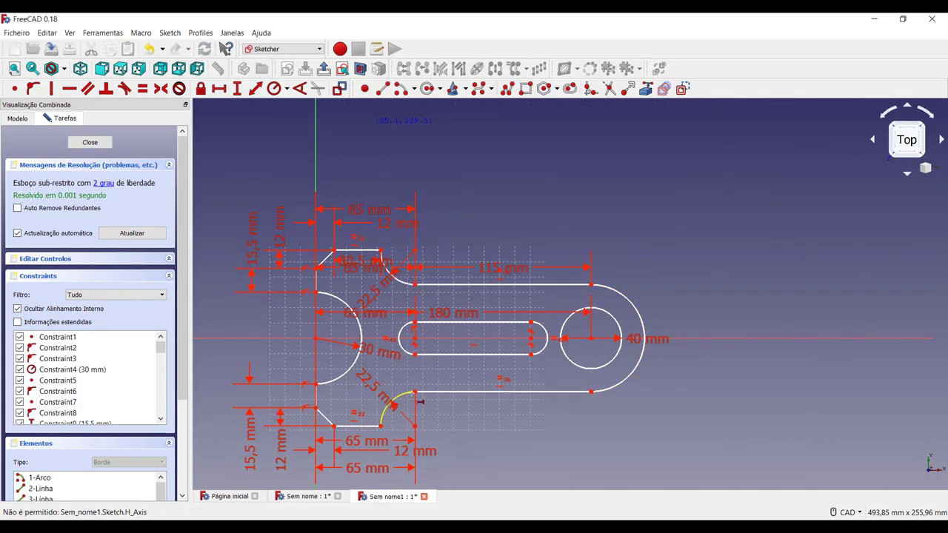
{"action": "left_click", "coordinate": [416, 337]}
{"action": "left_click", "coordinate": [531, 340]}
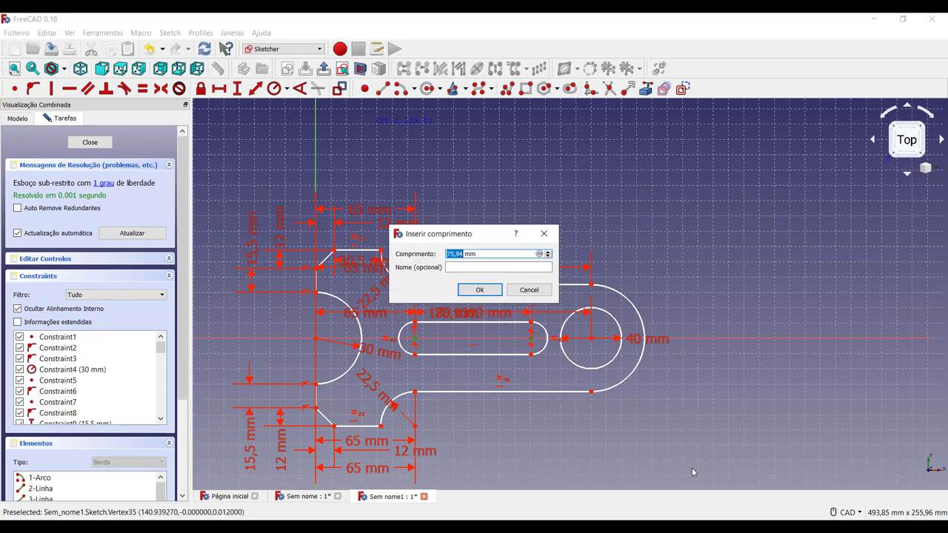
{"action": "type", "text": "115"}
{"action": "key", "text": "Return"}
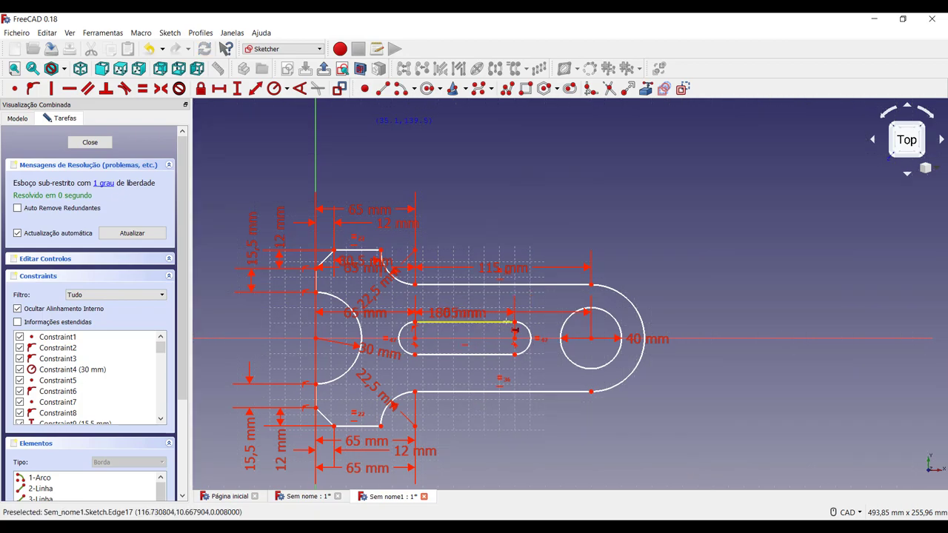
Set the slot width to 26 mm and bring up the Sem nome document
{"action": "left_click", "coordinate": [236, 88]}
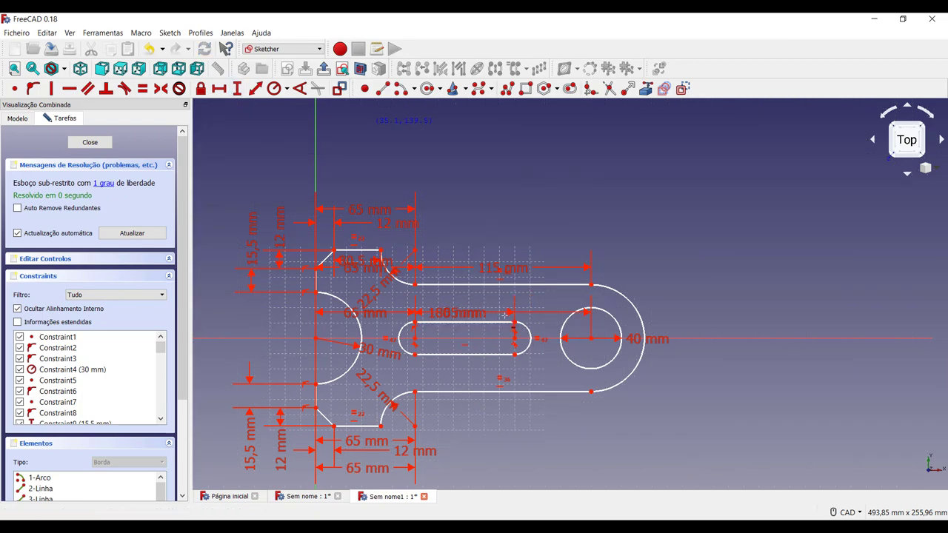
{"action": "left_click", "coordinate": [515, 322]}
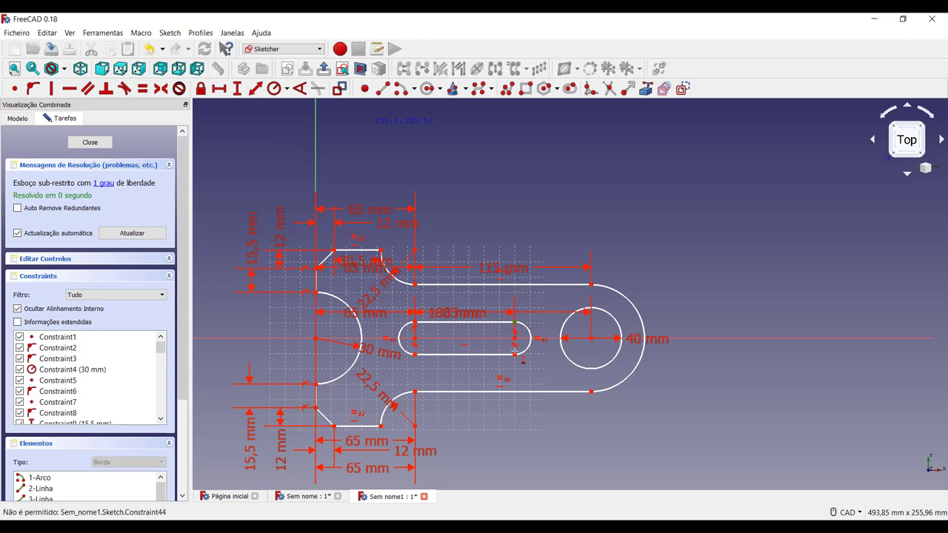
{"action": "left_click", "coordinate": [515, 354]}
{"action": "type", "text": "2"}
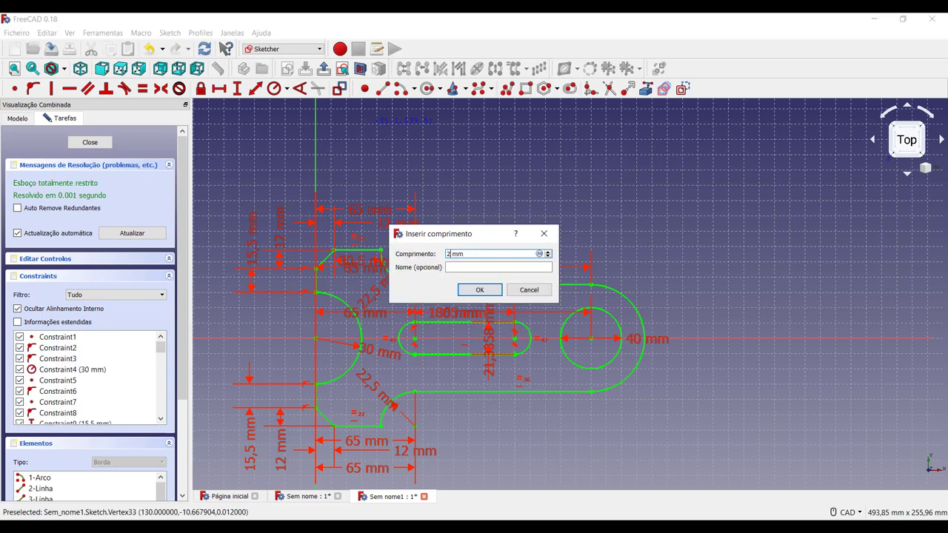
{"action": "type", "text": "6"}
{"action": "key", "text": "Return"}
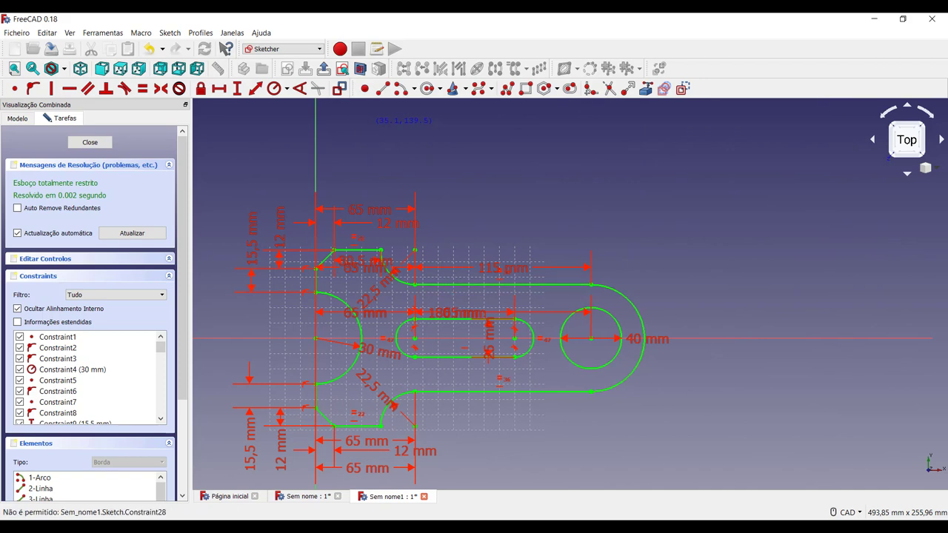
{"action": "left_click", "coordinate": [303, 496]}
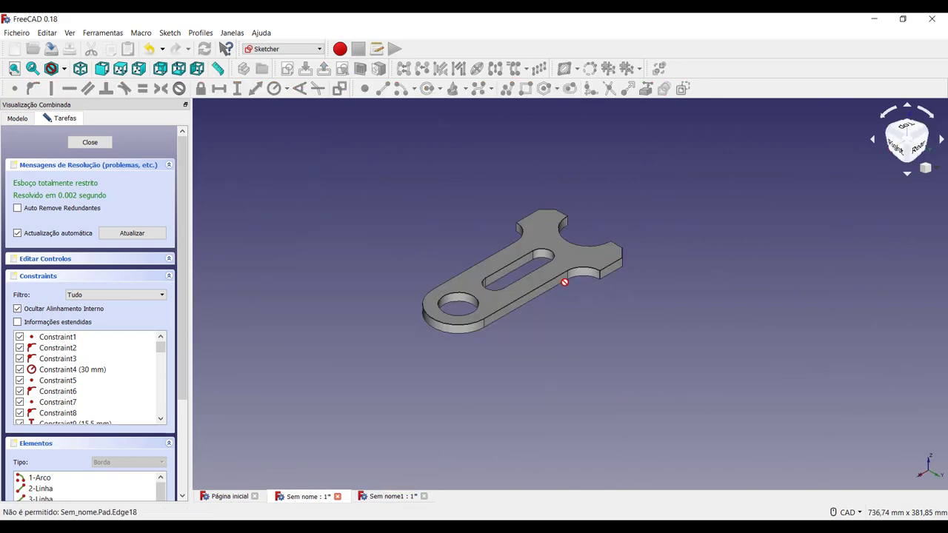
Back in Sem nome1, close the sketch and pad it 10 mm into a solid plate
{"action": "left_click", "coordinate": [394, 496]}
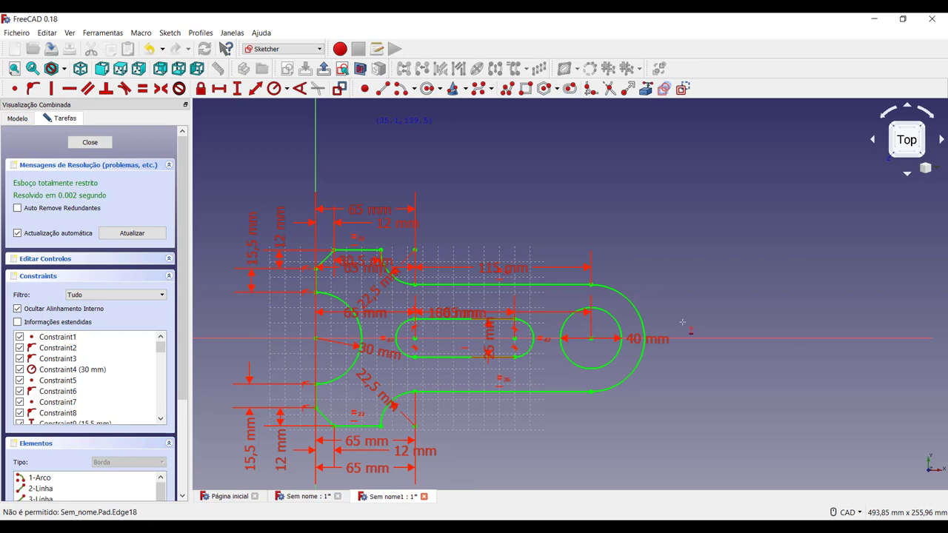
{"action": "left_click", "coordinate": [89, 142]}
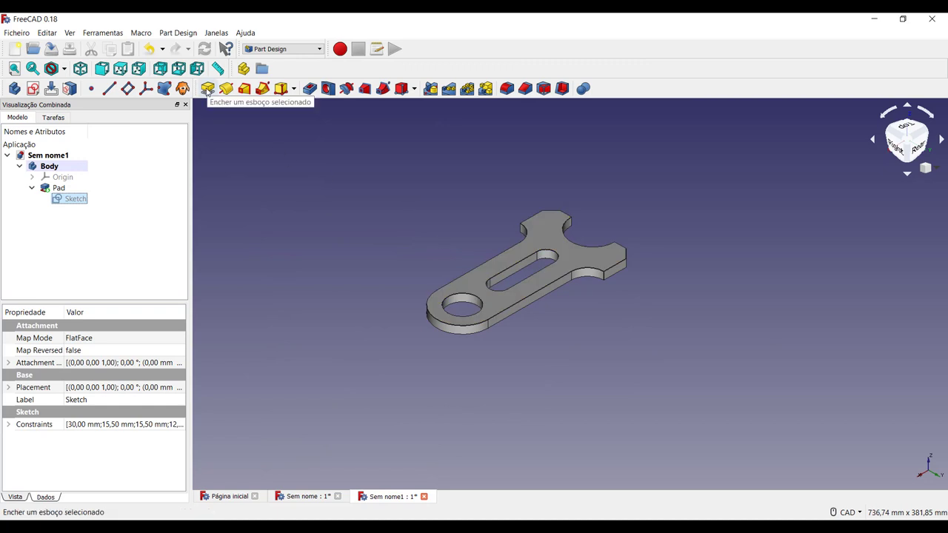
{"action": "left_click", "coordinate": [208, 89]}
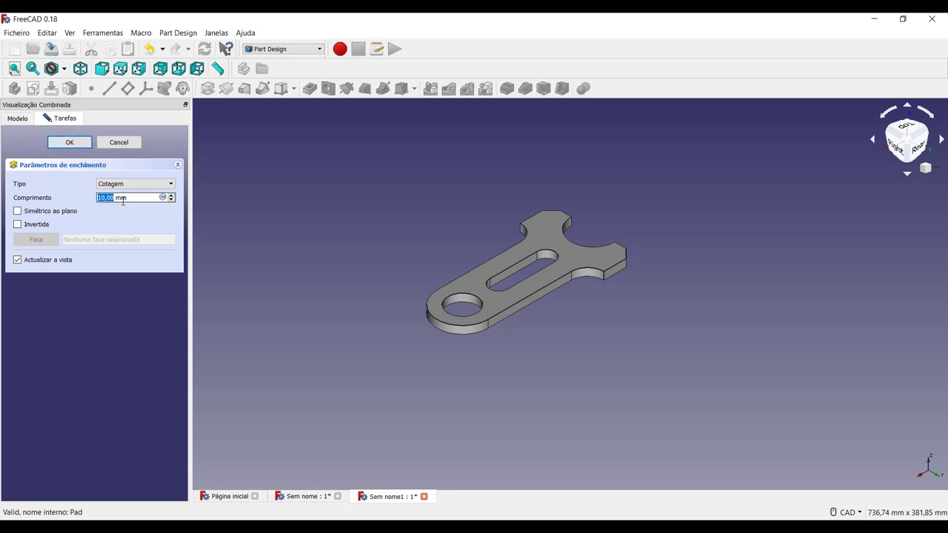
{"action": "left_click", "coordinate": [87, 143]}
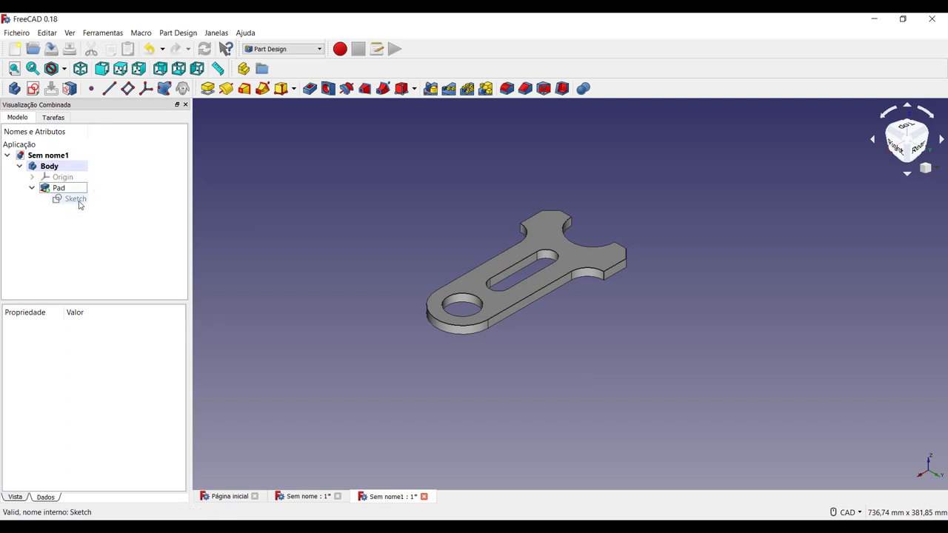
Rename the sketch to Rascunho_suporte, correcting the mistyped 'Raxcunho'
{"action": "right_click", "coordinate": [79, 200]}
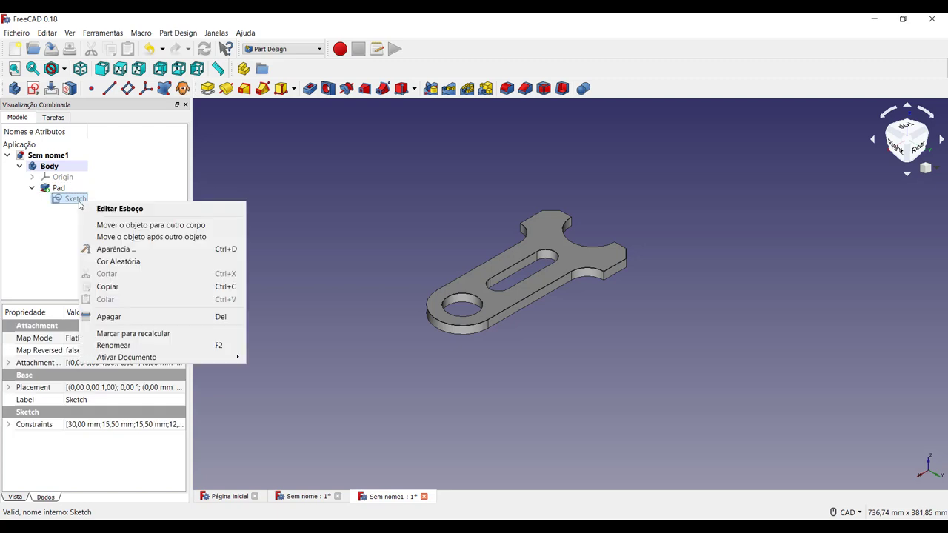
{"action": "left_click", "coordinate": [123, 349]}
{"action": "type", "text": "R"}
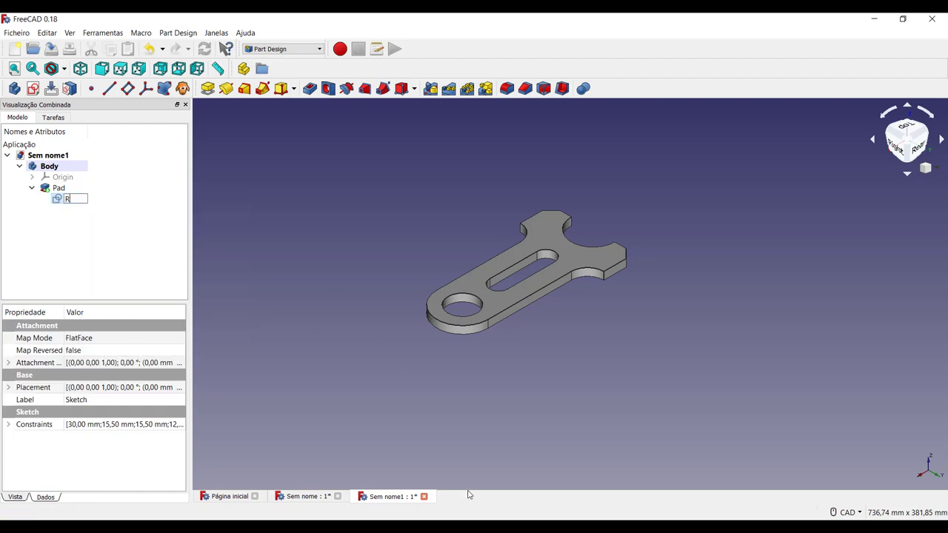
{"action": "type", "text": "ax"}
{"action": "type", "text": "cunho"}
{"action": "type", "text": "_suport"}
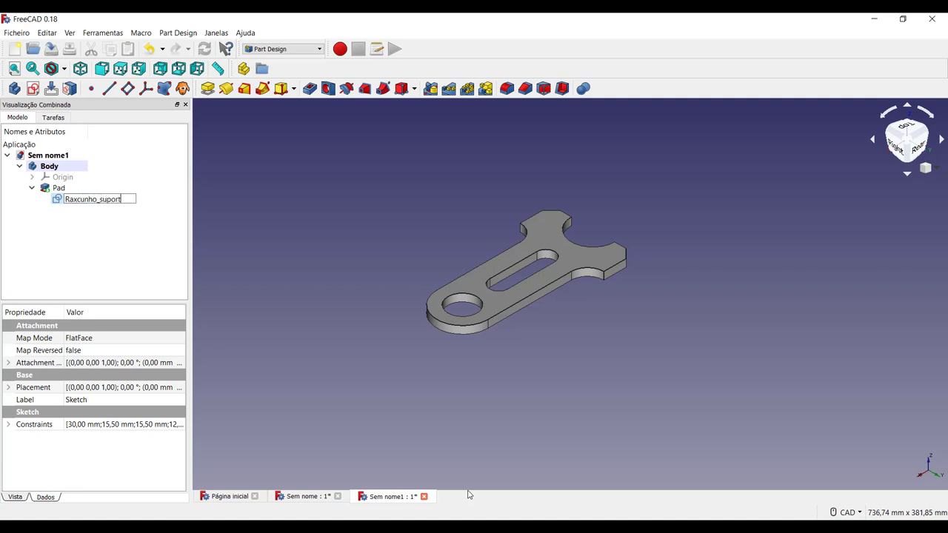
{"action": "type", "text": "e"}
{"action": "left_click", "coordinate": [270, 327]}
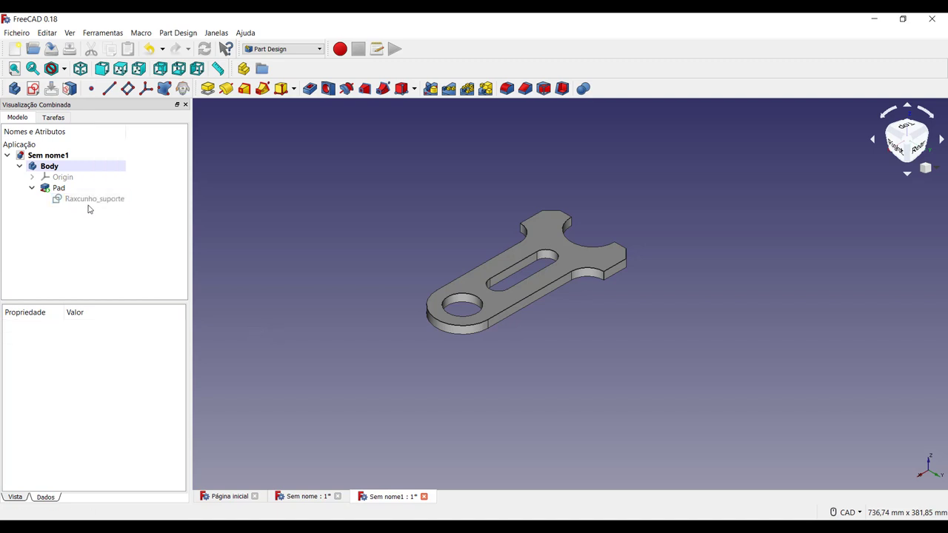
{"action": "right_click", "coordinate": [92, 200]}
{"action": "left_click", "coordinate": [145, 347]}
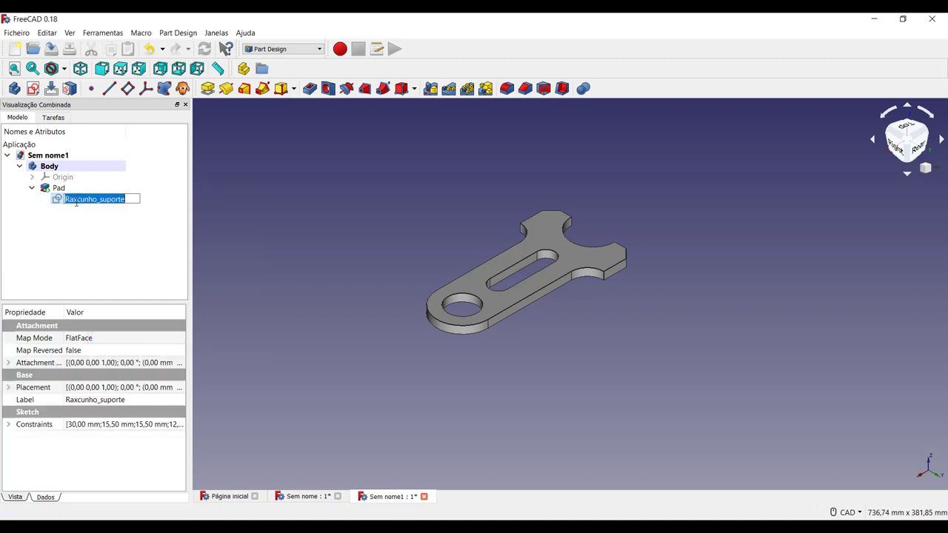
{"action": "left_click", "coordinate": [76, 199]}
{"action": "key", "text": "BackSpace"}
{"action": "type", "text": "s"}
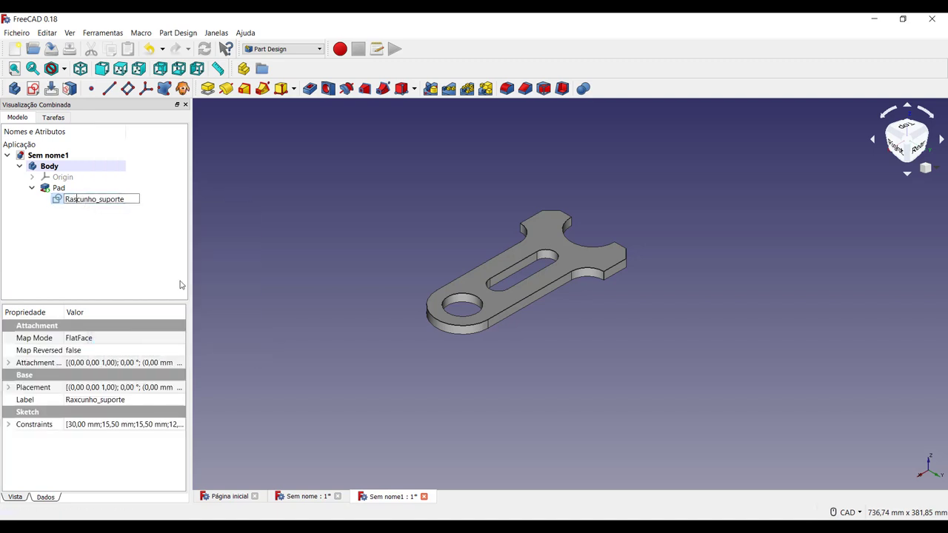
{"action": "key", "text": "Return"}
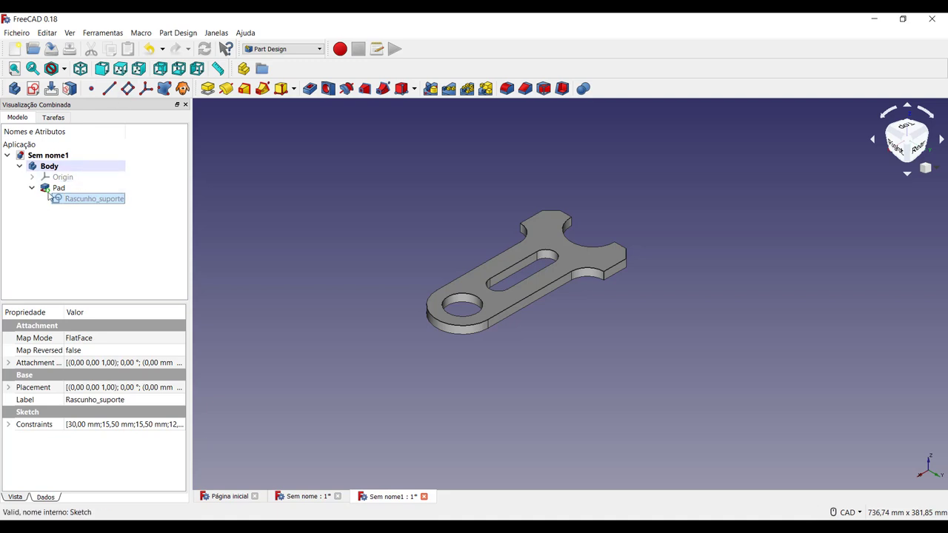
Rename the Pad feature to Suporte_3D
{"action": "right_click", "coordinate": [59, 188]}
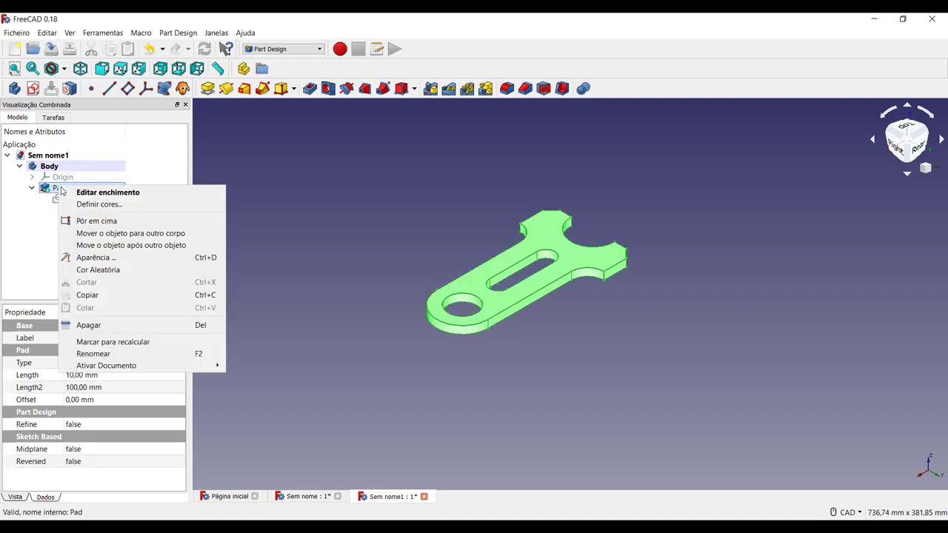
{"action": "left_click", "coordinate": [93, 354]}
{"action": "type", "text": "S"}
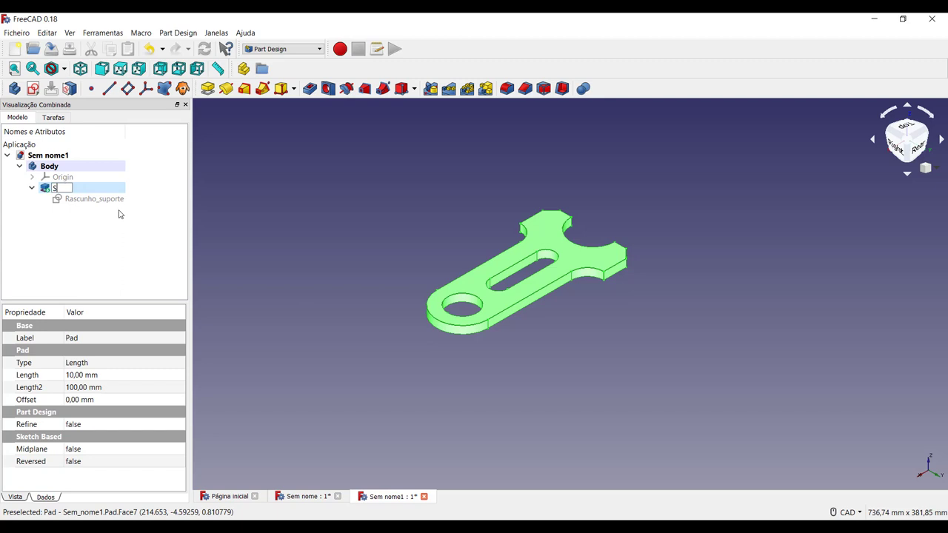
{"action": "type", "text": "uporte_"}
{"action": "type", "text": "3d"}
{"action": "key", "text": "BackSpace"}
{"action": "type", "text": "D"}
{"action": "left_click", "coordinate": [282, 239]}
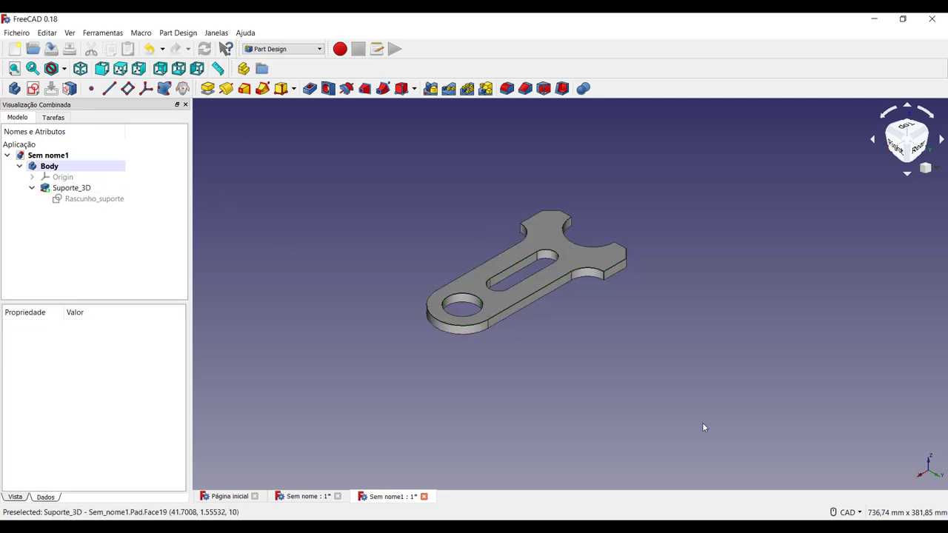